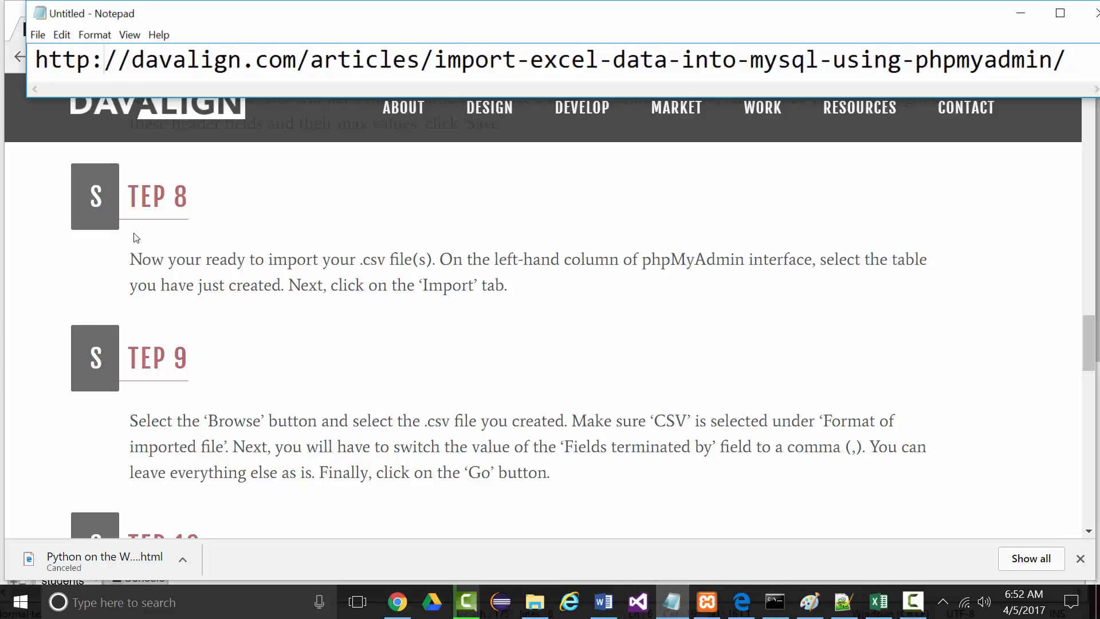
- Switch to phpMyAdmin in Edge and open the import page for the employees table in new_acme
click(1020, 12)
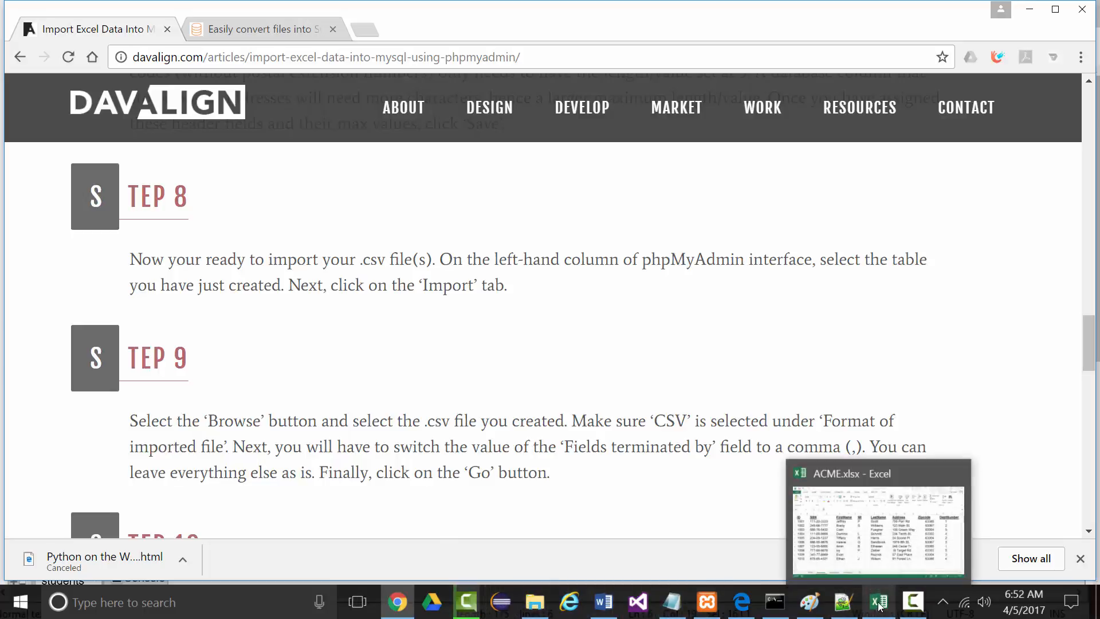
click(741, 607)
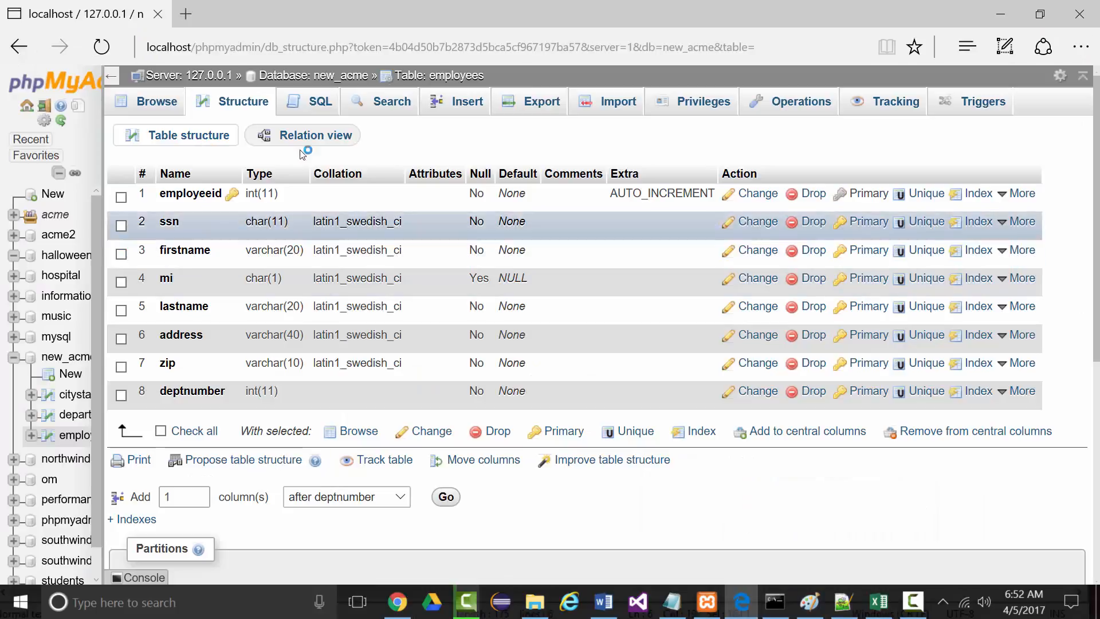
click(618, 104)
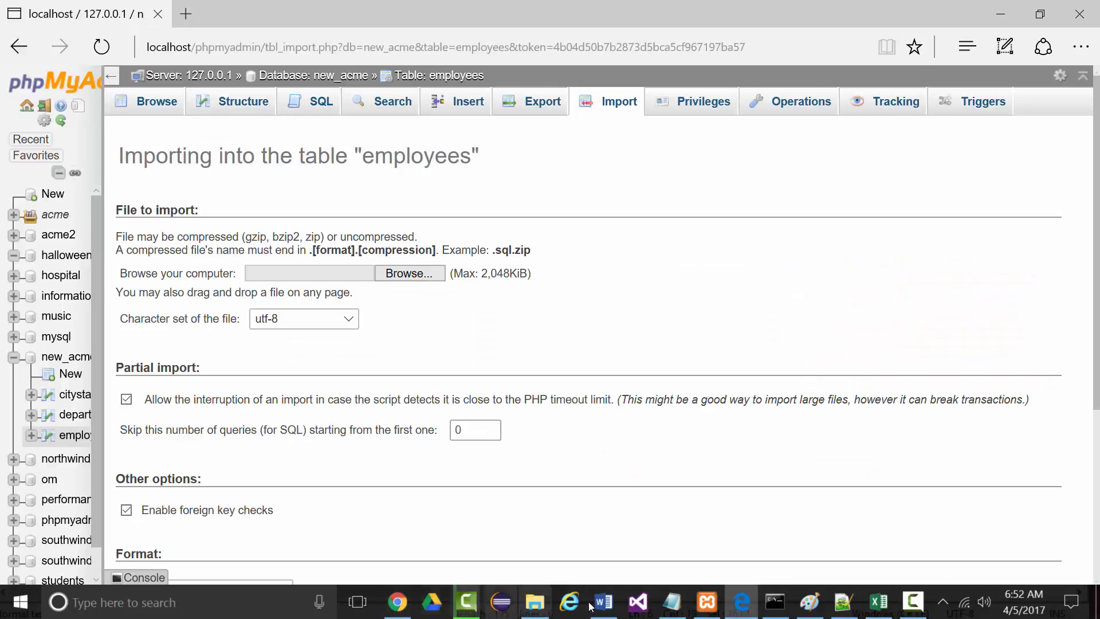
- Check Step 9 of the article and choose Employees.csv from the CSV-Files folder on the Desktop as the file to import
click(743, 606)
scroll(208, 265, down, 3)
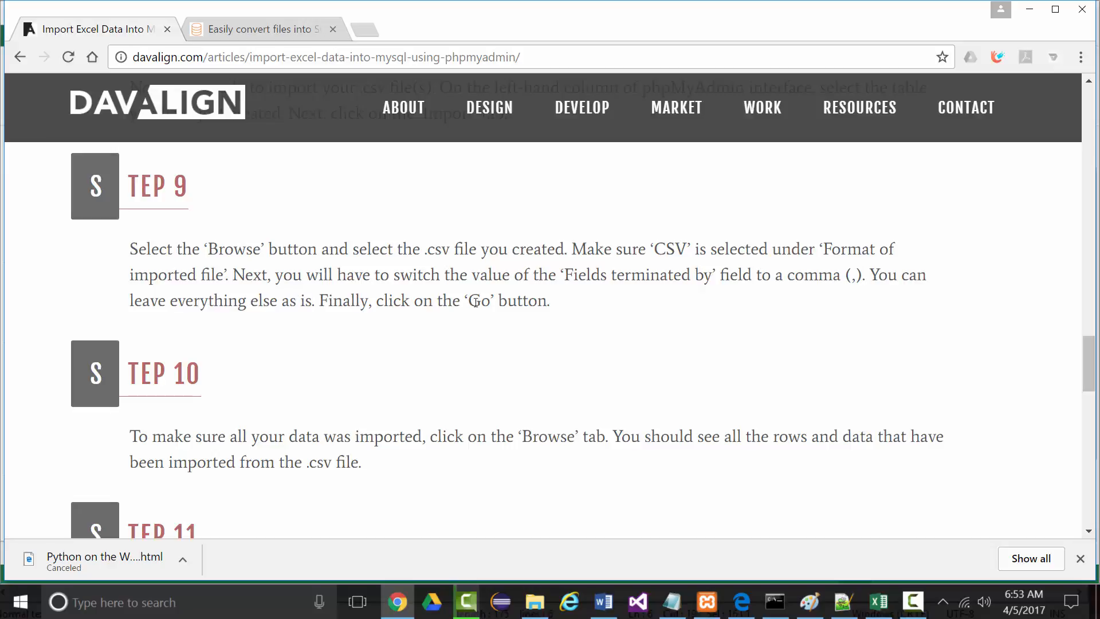
click(750, 606)
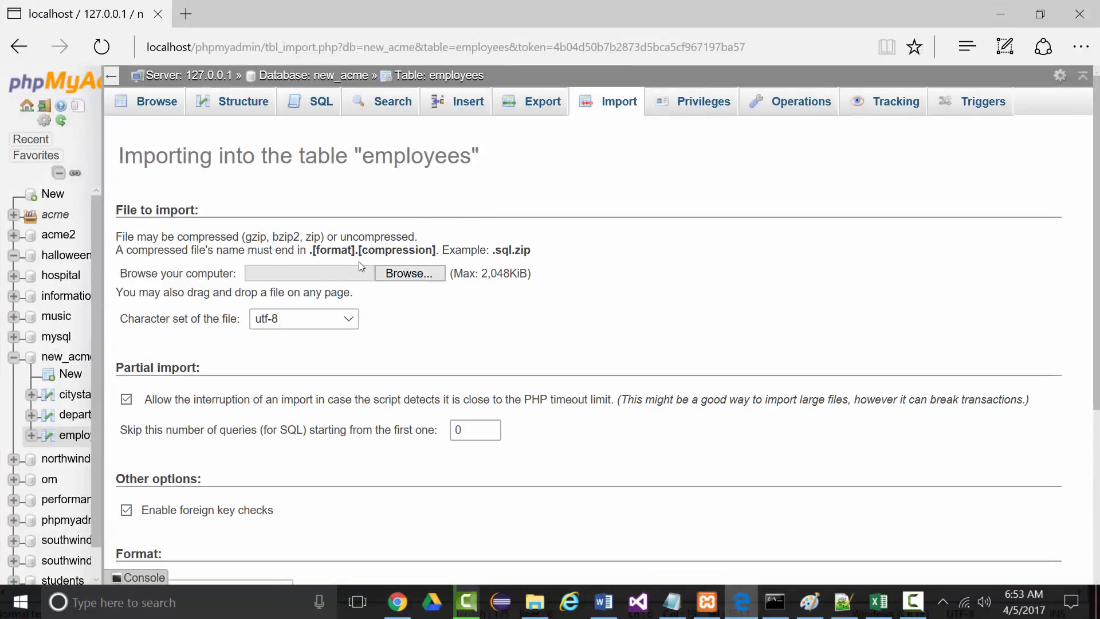
click(410, 274)
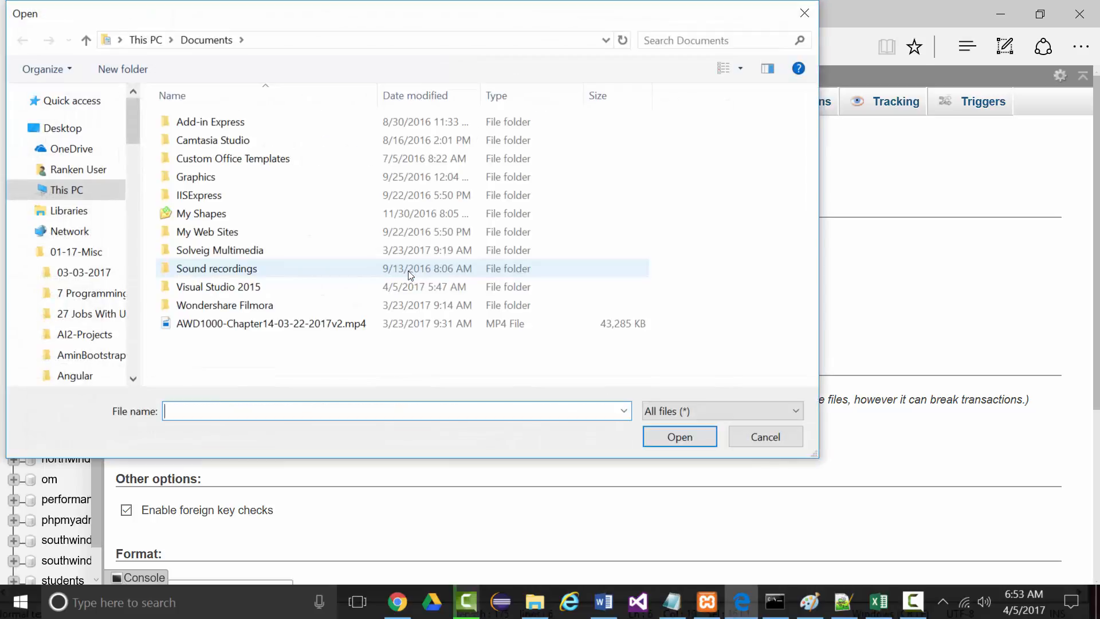
click(64, 128)
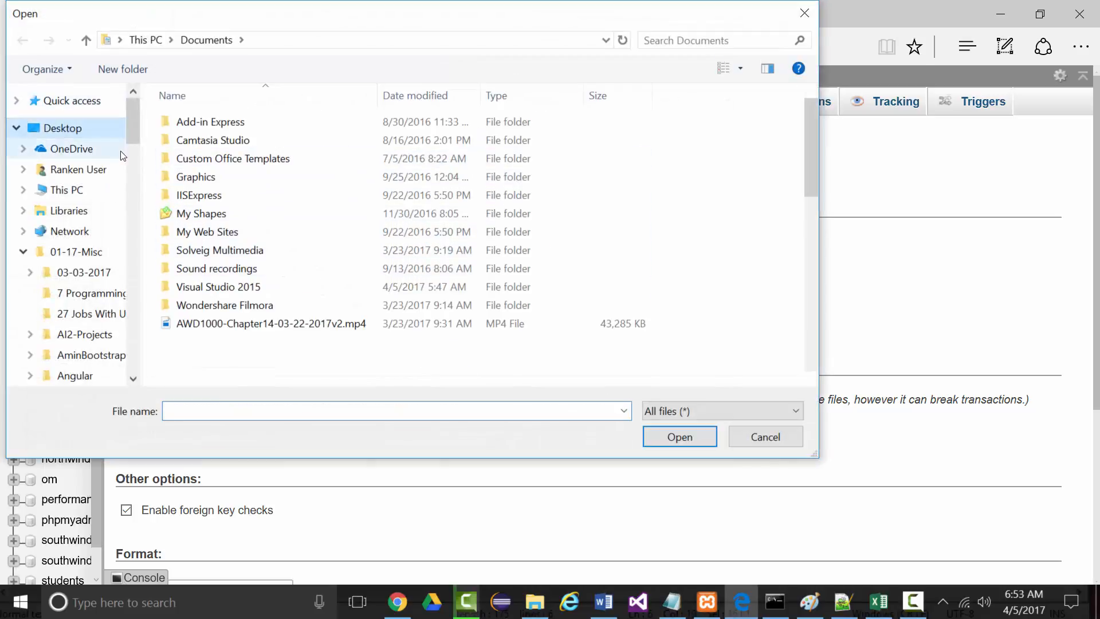
scroll(345, 292, down, 2)
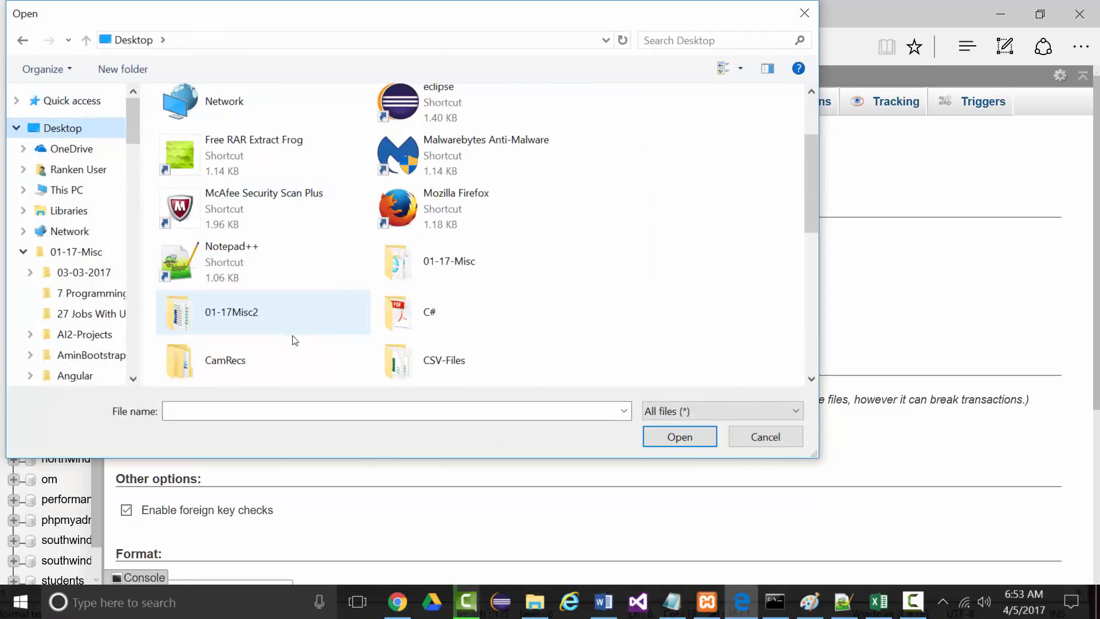
double_click(393, 351)
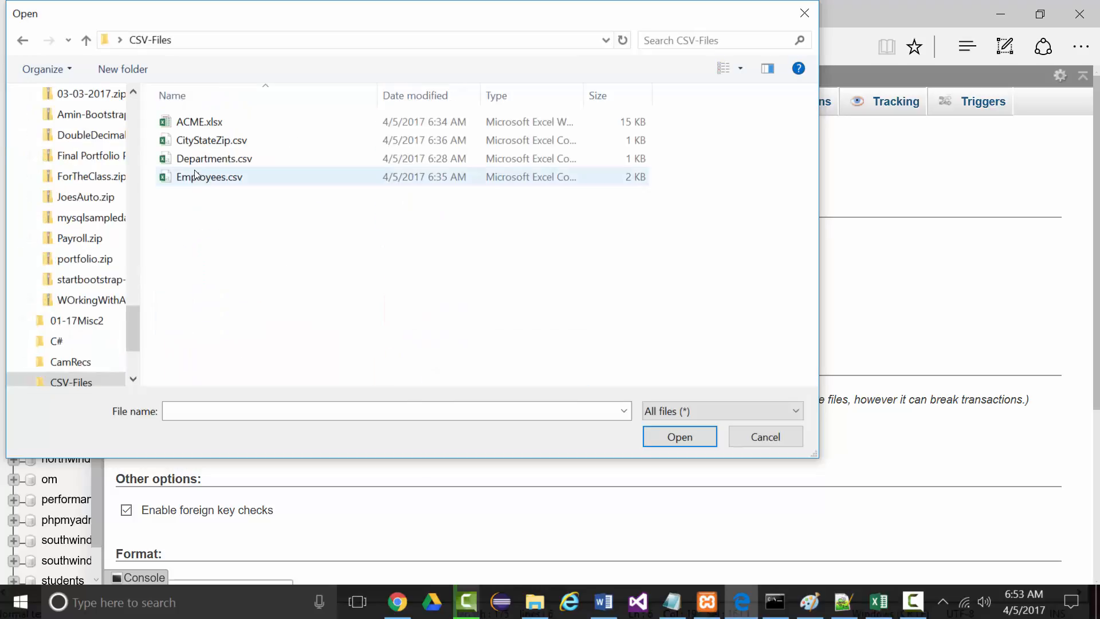
double_click(175, 175)
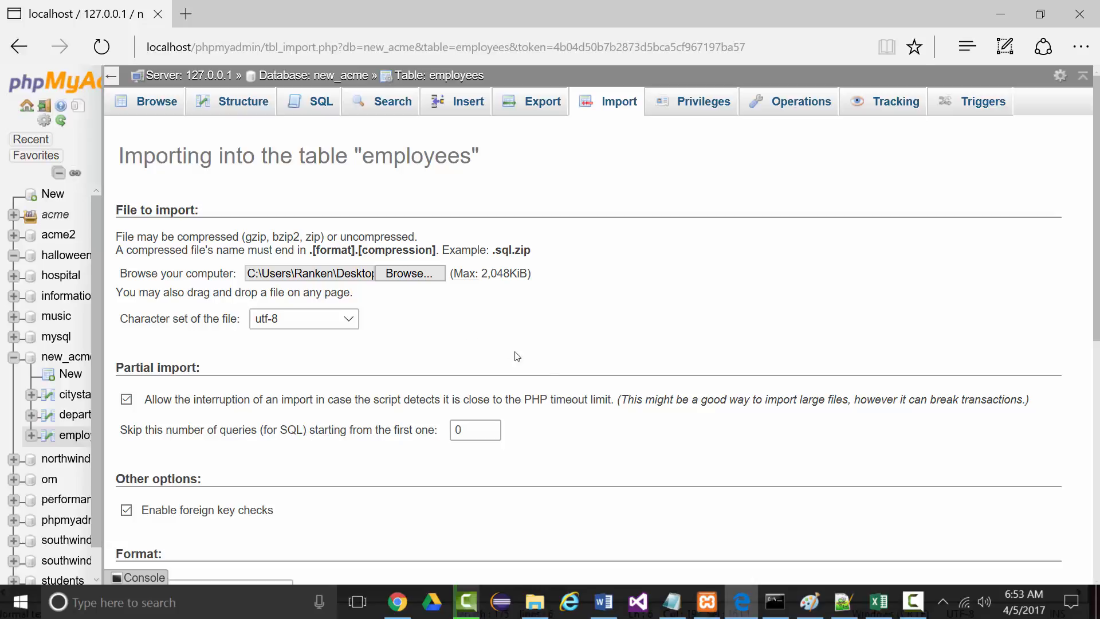
- Compare the import form's file, format and column separator settings with the instructions in Step 9 of the article
scroll(554, 367, down, 1)
scroll(555, 368, down, 3)
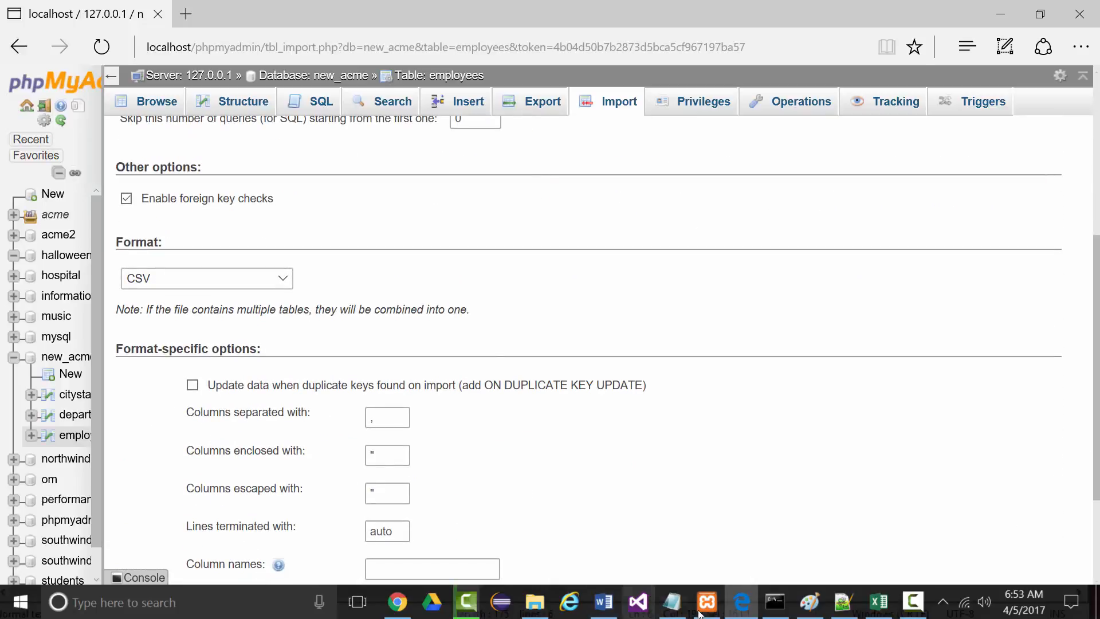
click(398, 601)
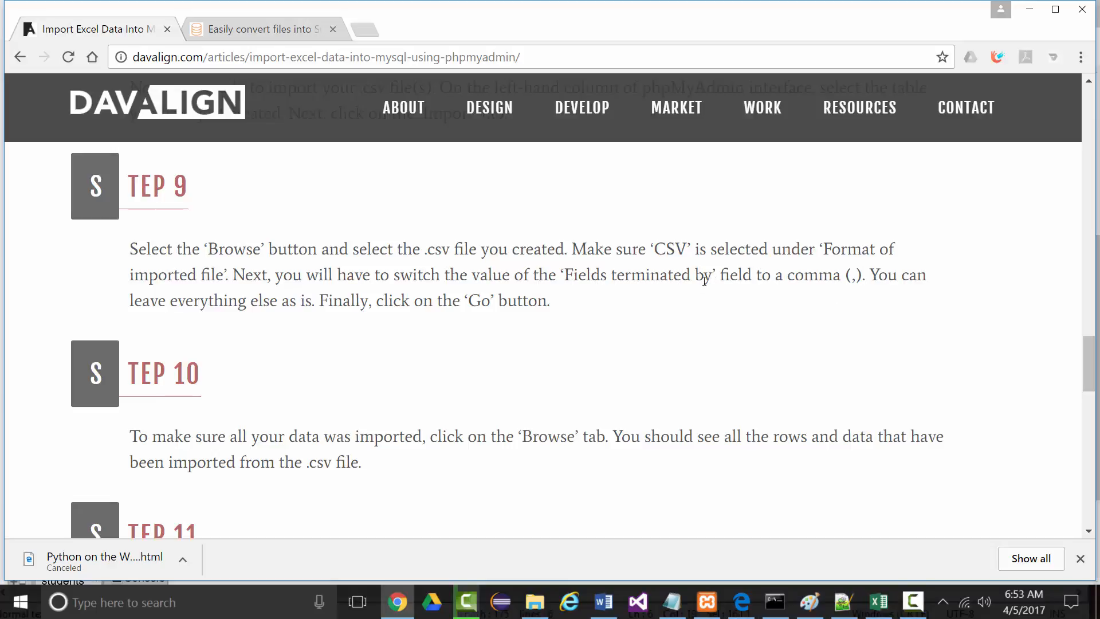
click(741, 601)
scroll(424, 418, down, 1)
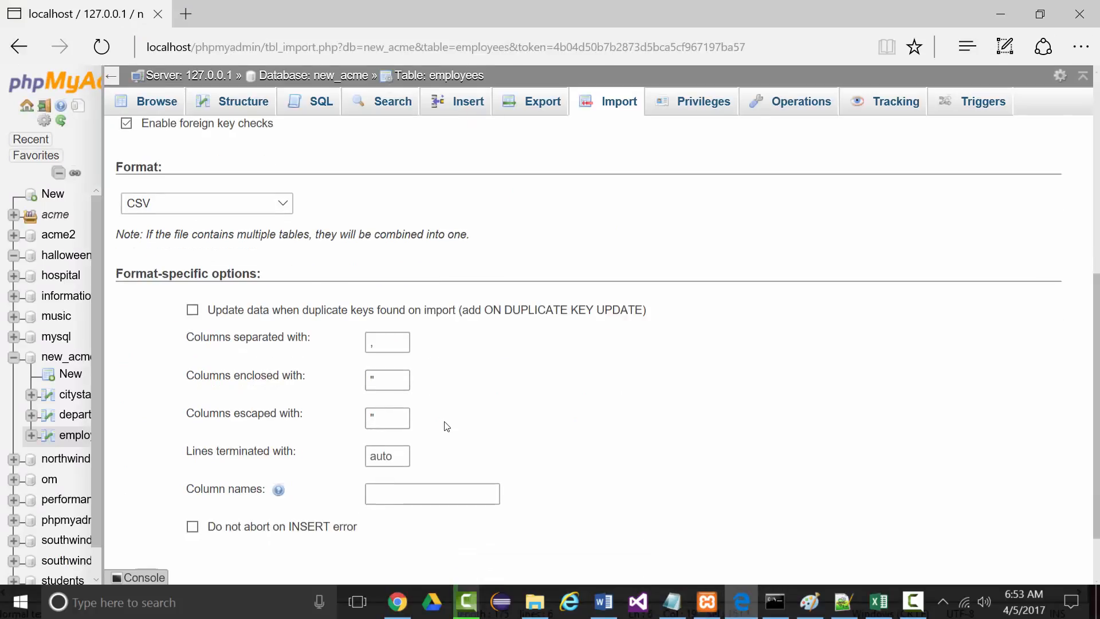
scroll(422, 401, up, 5)
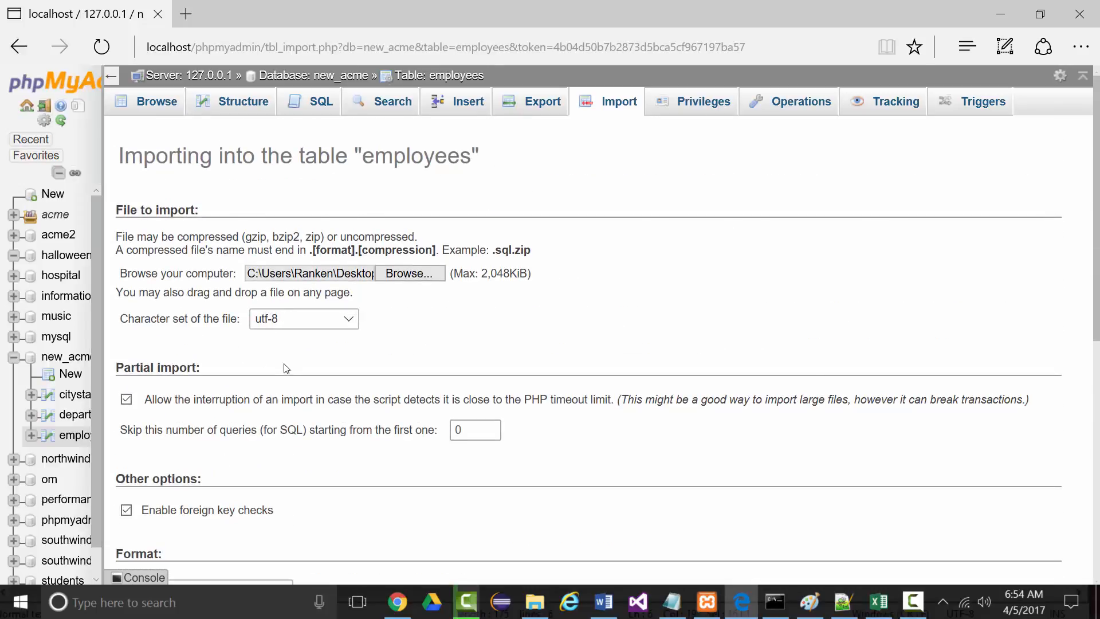
scroll(295, 375, down, 5)
scroll(303, 381, down, 1)
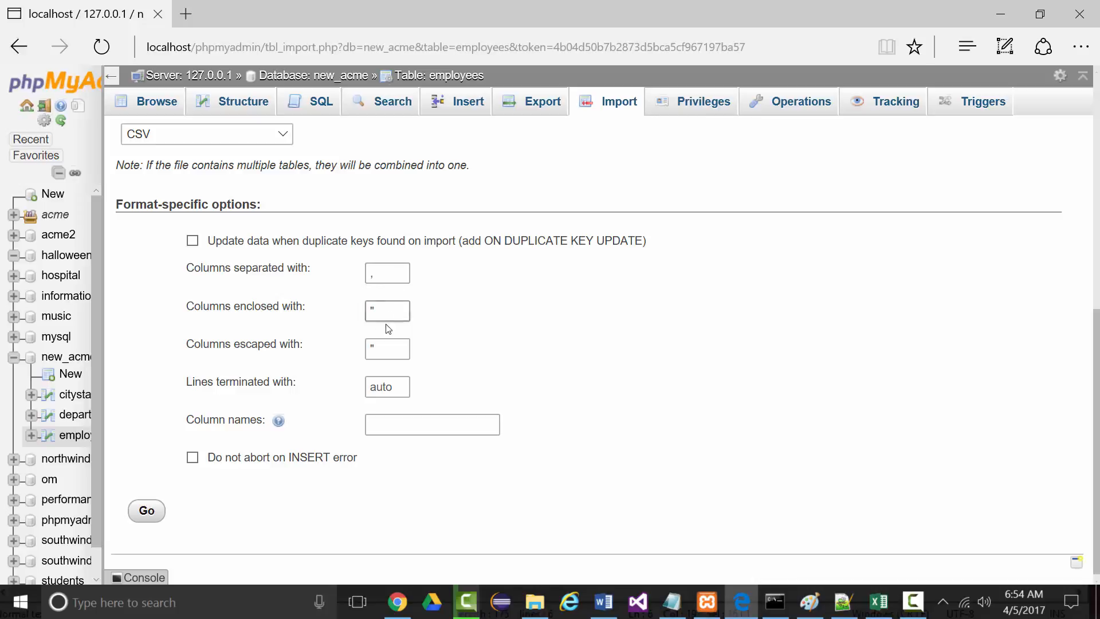
scroll(349, 332, up, 5)
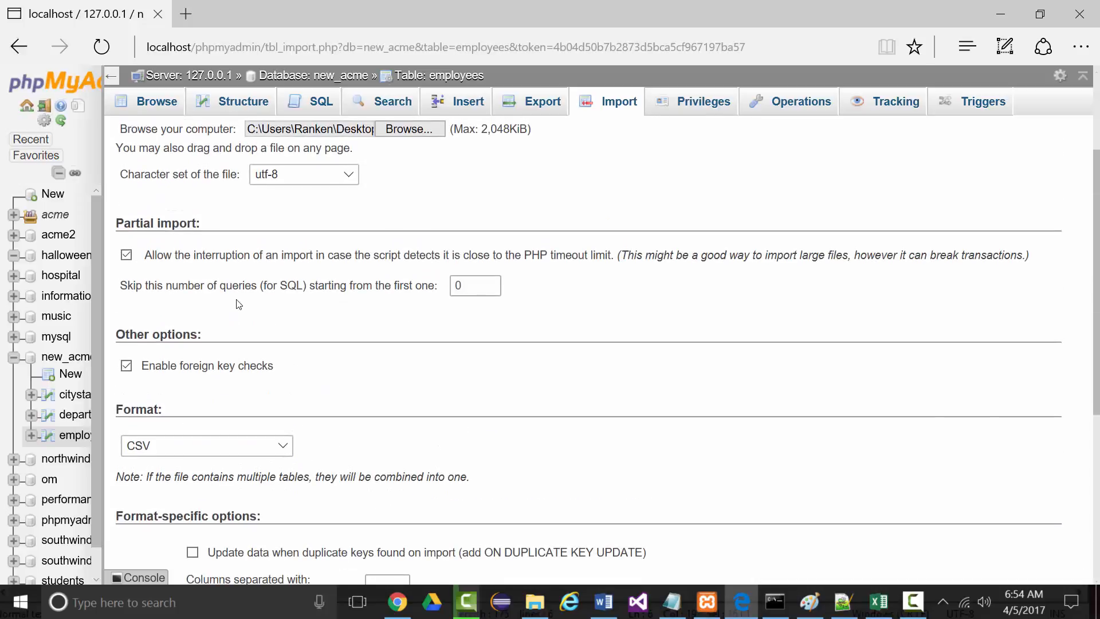
scroll(240, 304, up, 1)
scroll(243, 300, up, 1)
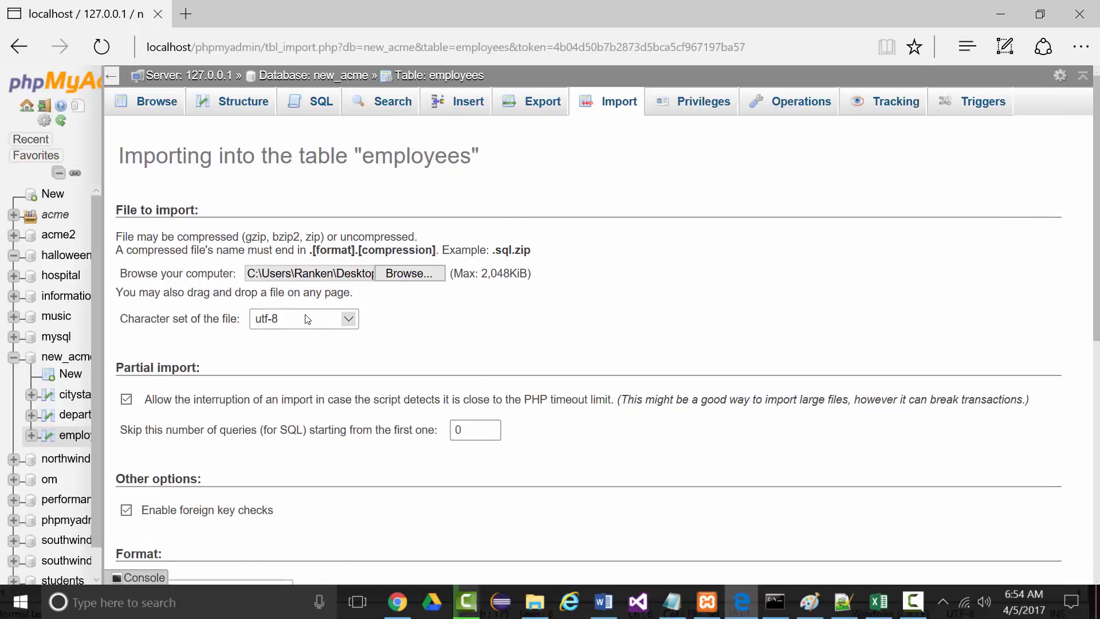
scroll(306, 325, down, 2)
scroll(306, 324, up, 2)
scroll(305, 324, down, 6)
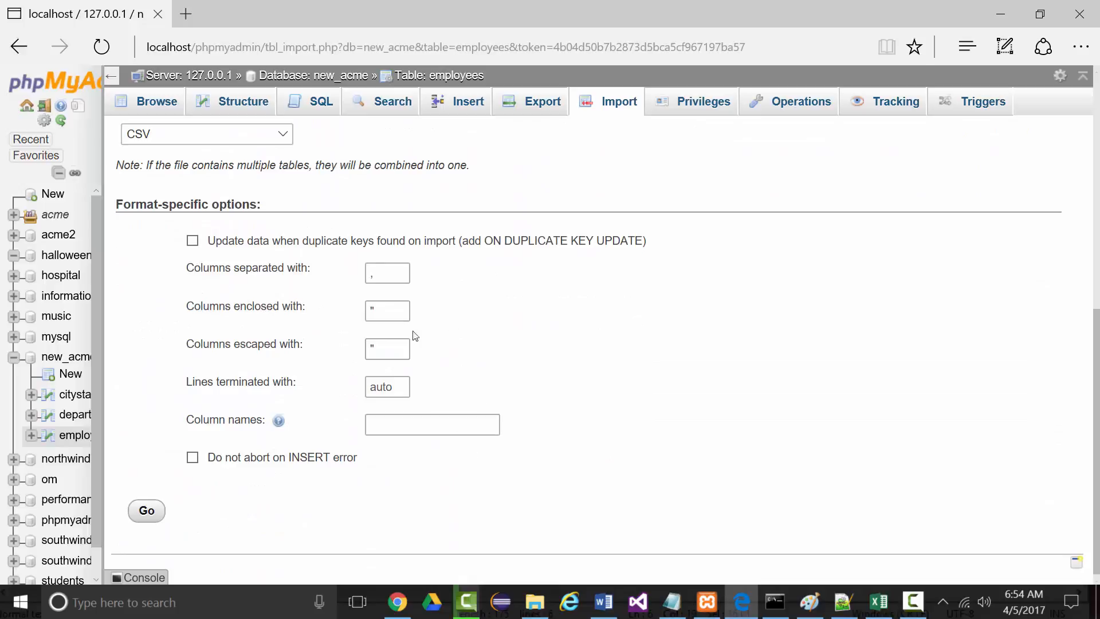
- Recheck the article's Step 9 and try to import Employees.csv into the employees table with the existing CSV options
click(401, 600)
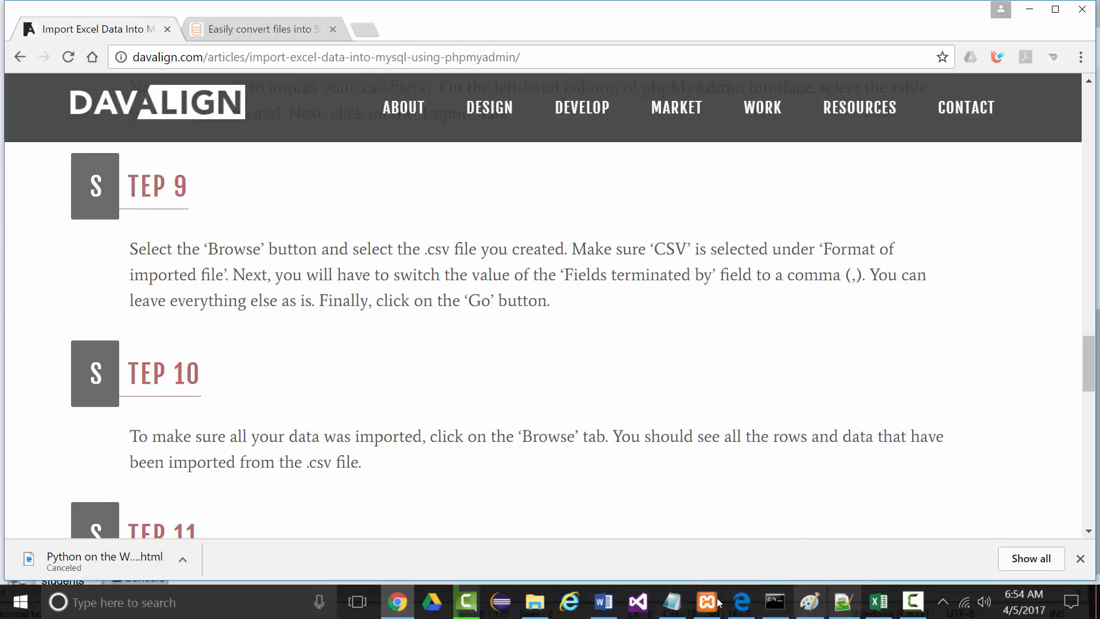
mouse_move(404, 602)
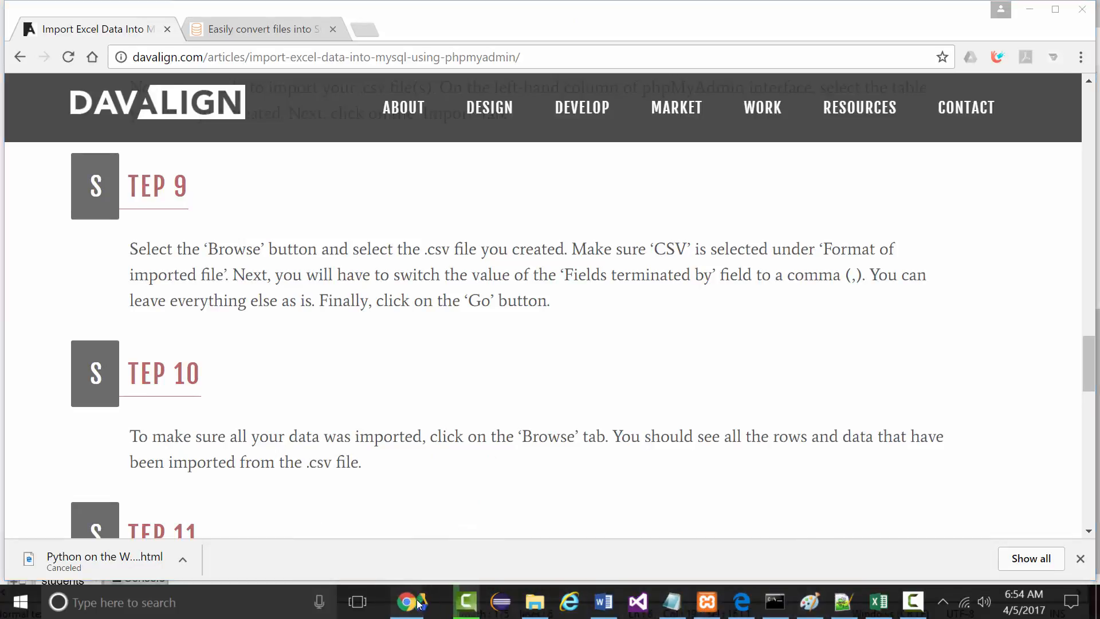
click(727, 609)
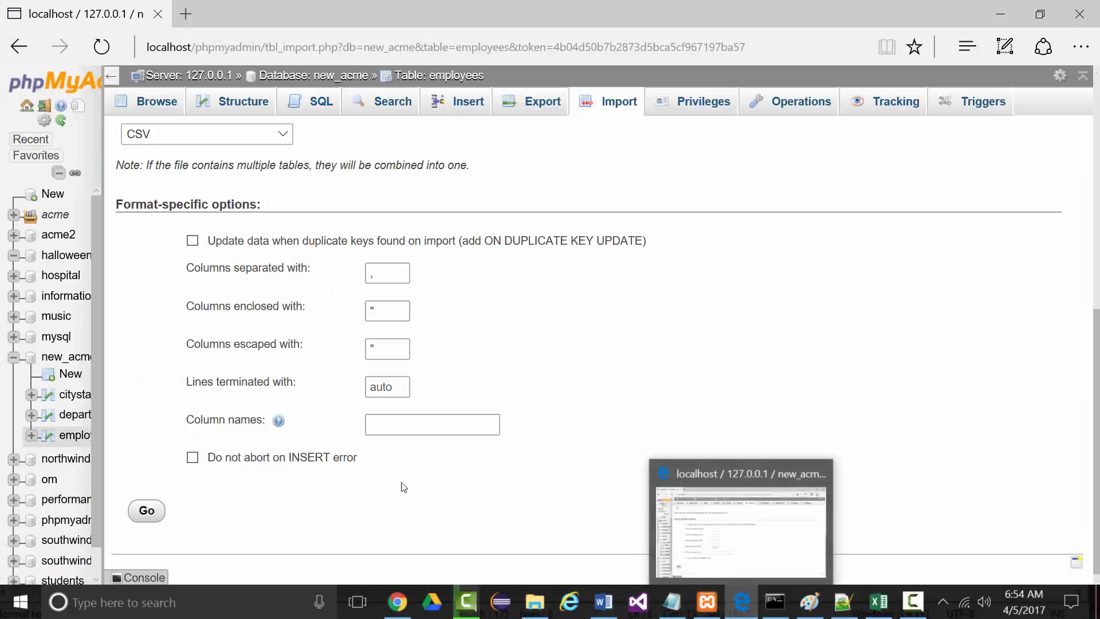
click(150, 514)
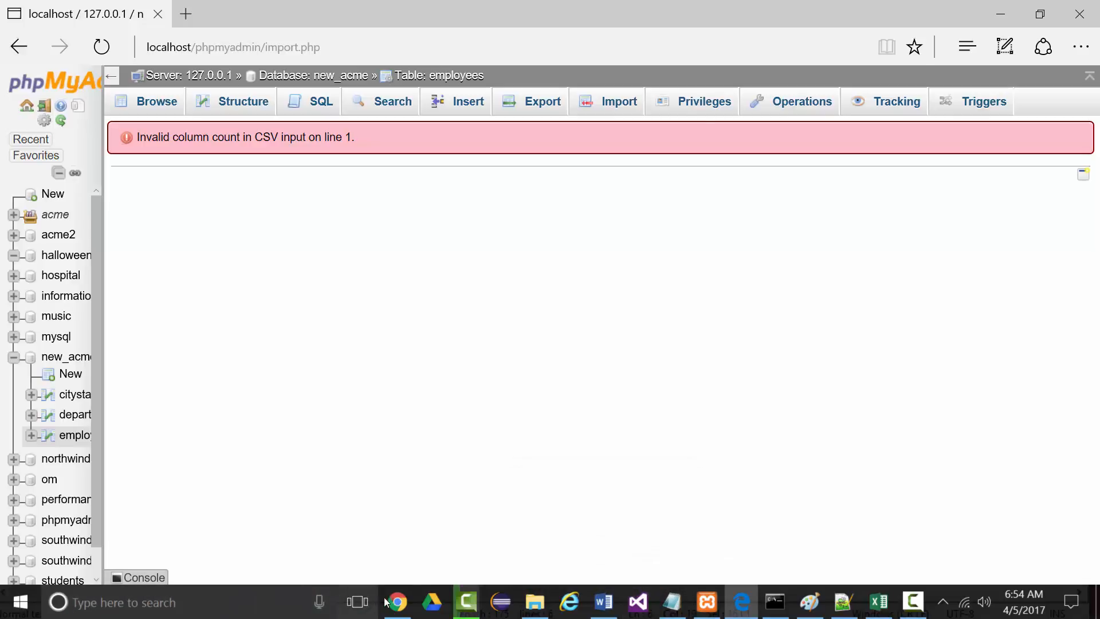
- Open Employees.csv from the CSV-Files folder in Notepad++, examine its contents from start to end, and close the file
click(534, 601)
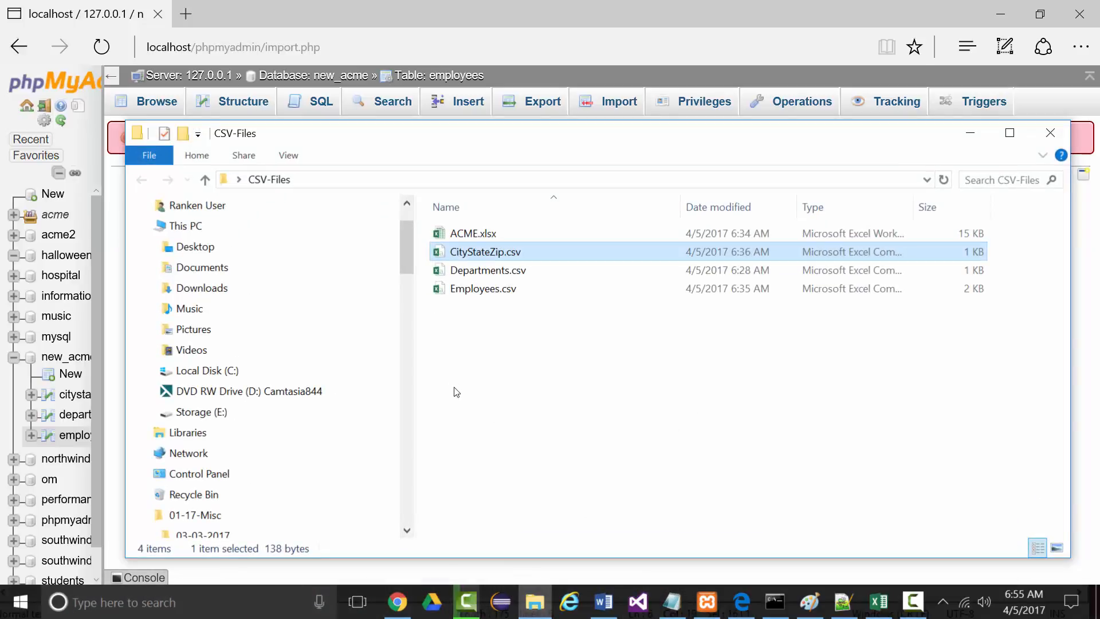
click(448, 288)
right_click(448, 288)
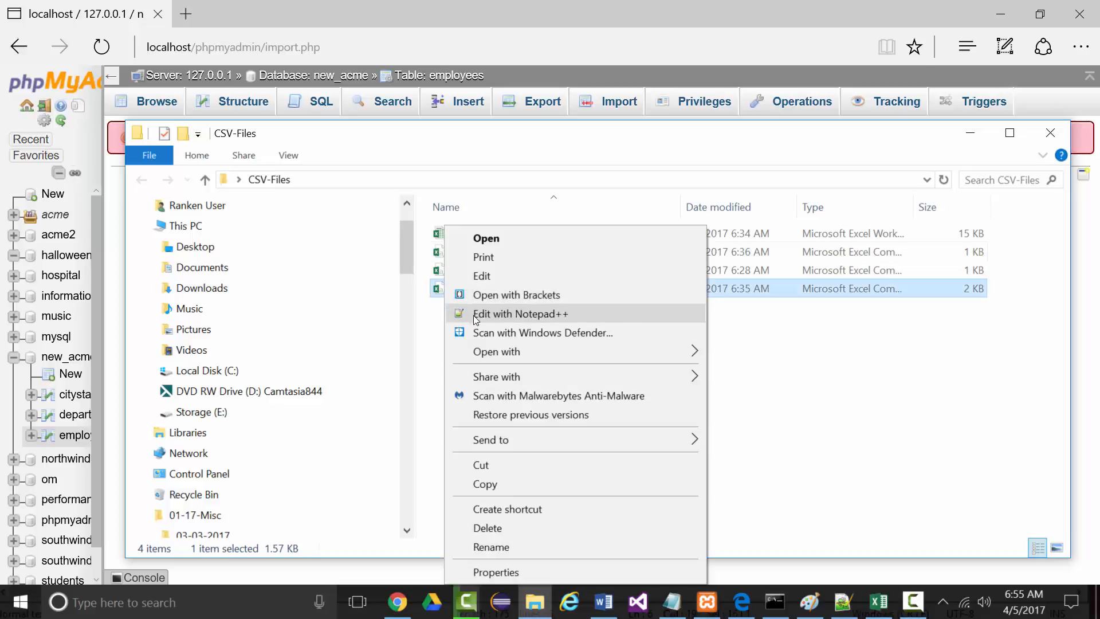
click(473, 315)
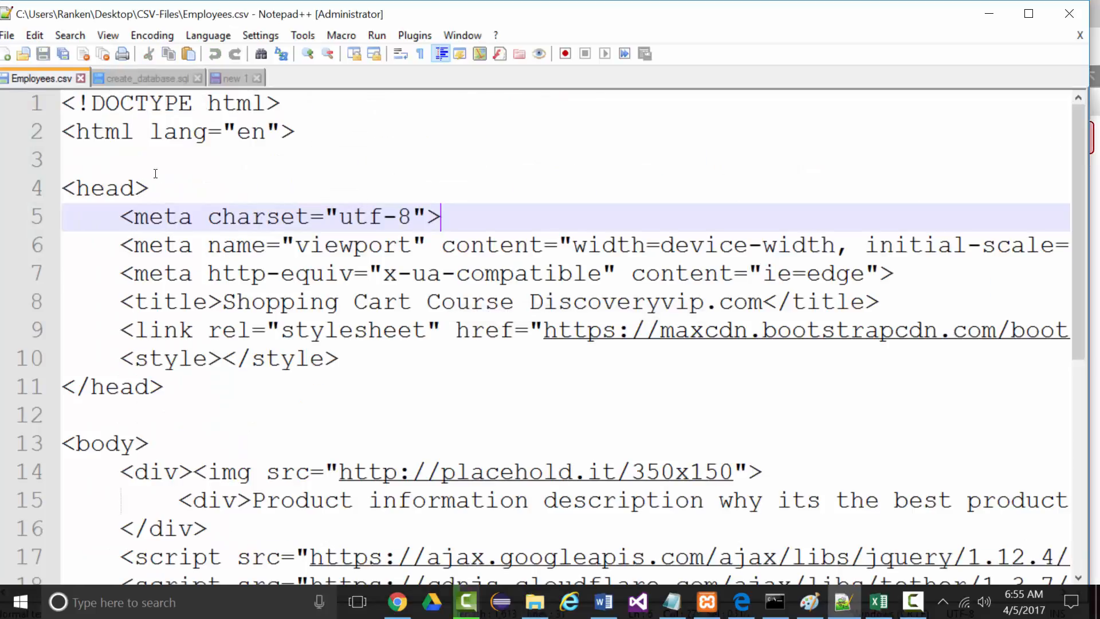
scroll(195, 270, down, 5)
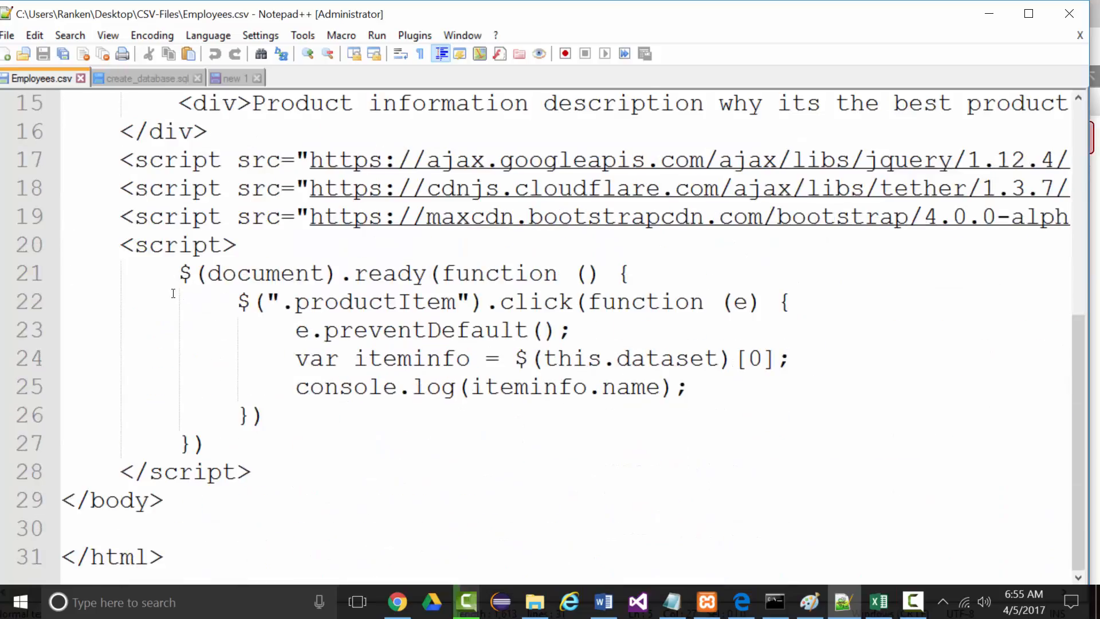
scroll(173, 293, up, 5)
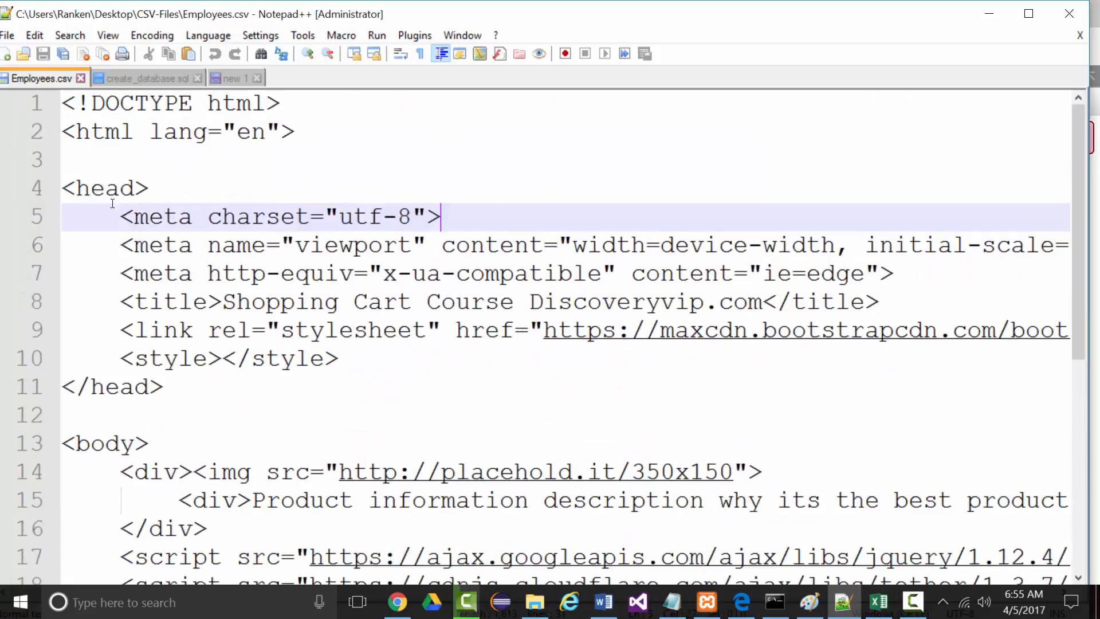
click(81, 78)
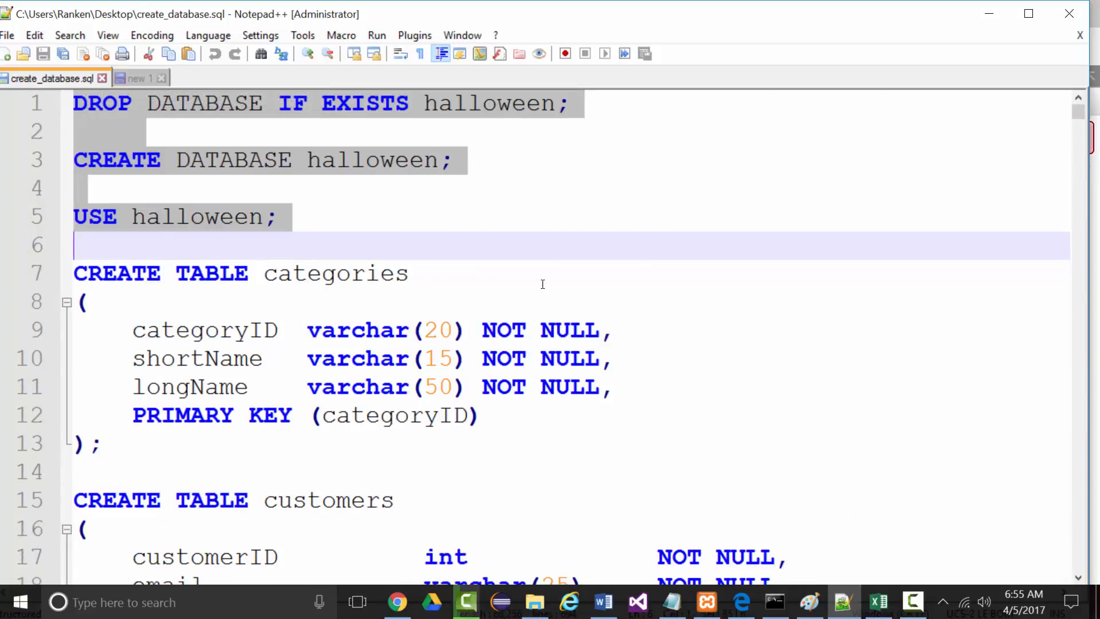
click(989, 13)
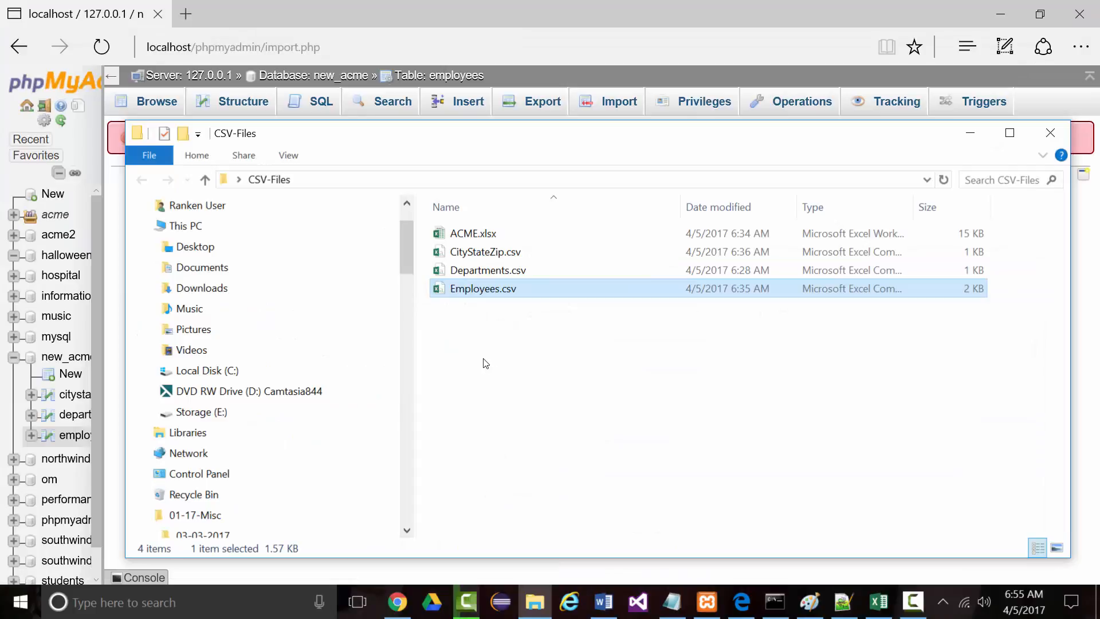
- Reopen Employees.csv in Notepad++ to recheck its full contents, and close it again
right_click(450, 294)
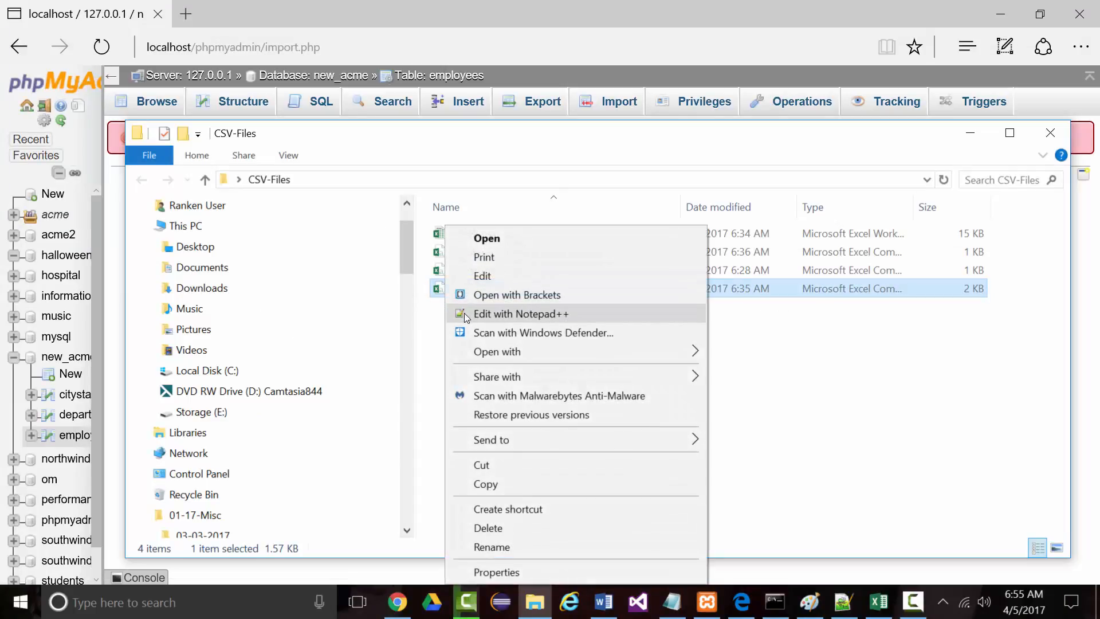
click(464, 312)
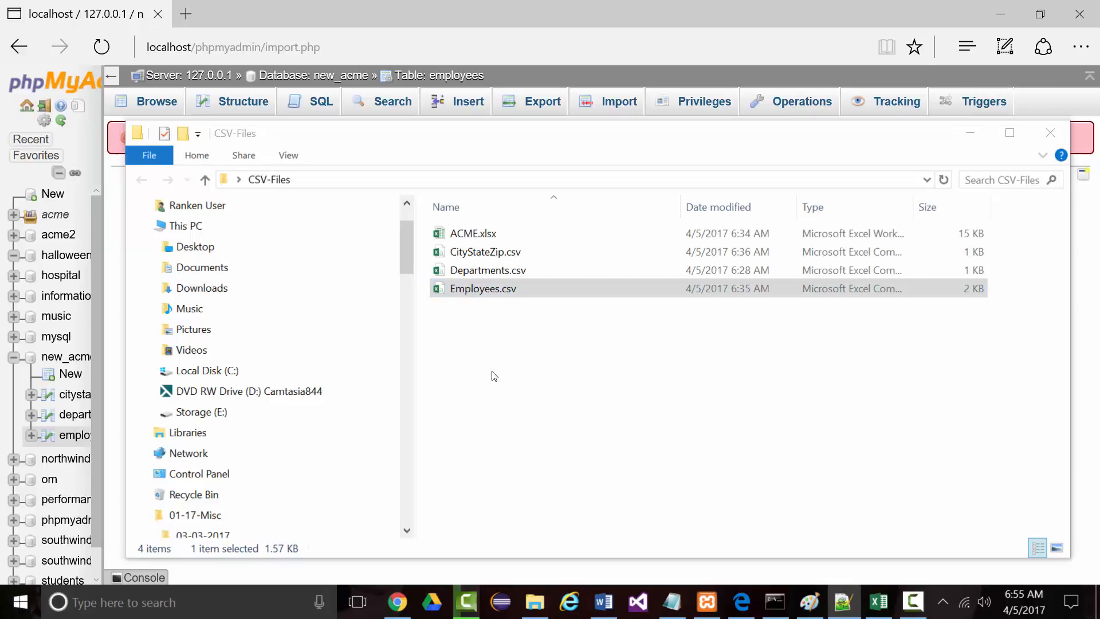
click(843, 601)
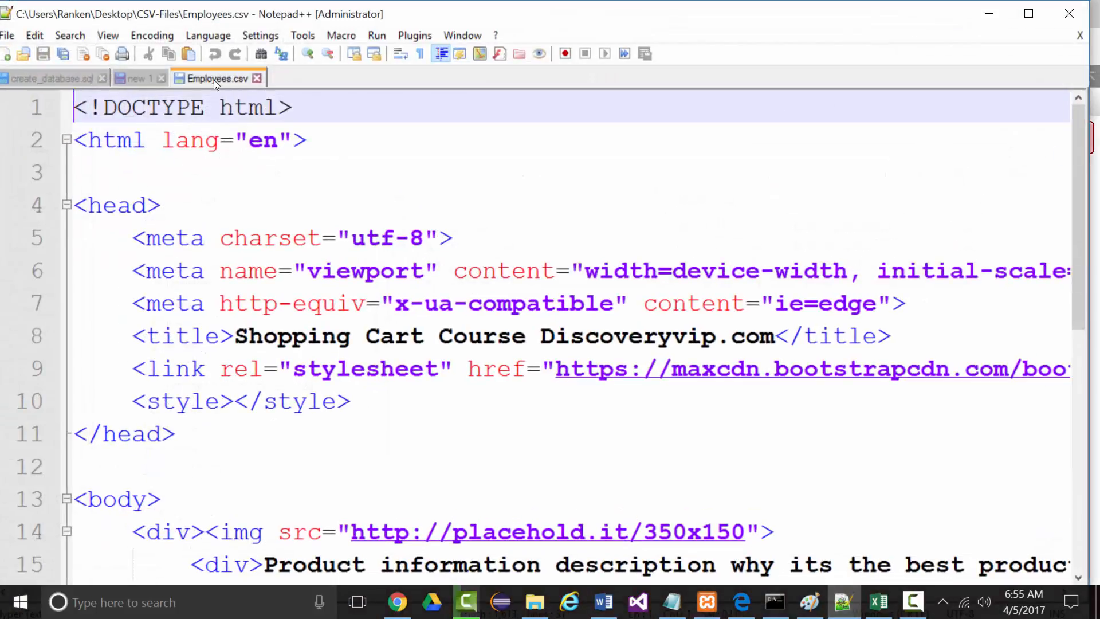
scroll(265, 235, down, 3)
scroll(265, 234, down, 3)
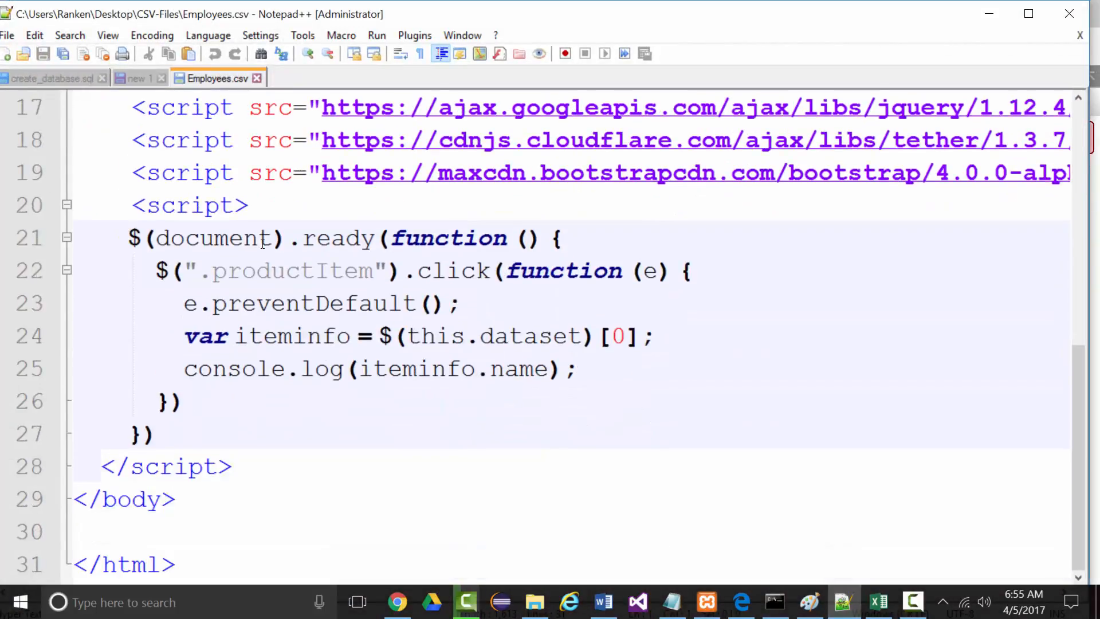
key(ctrl+Home)
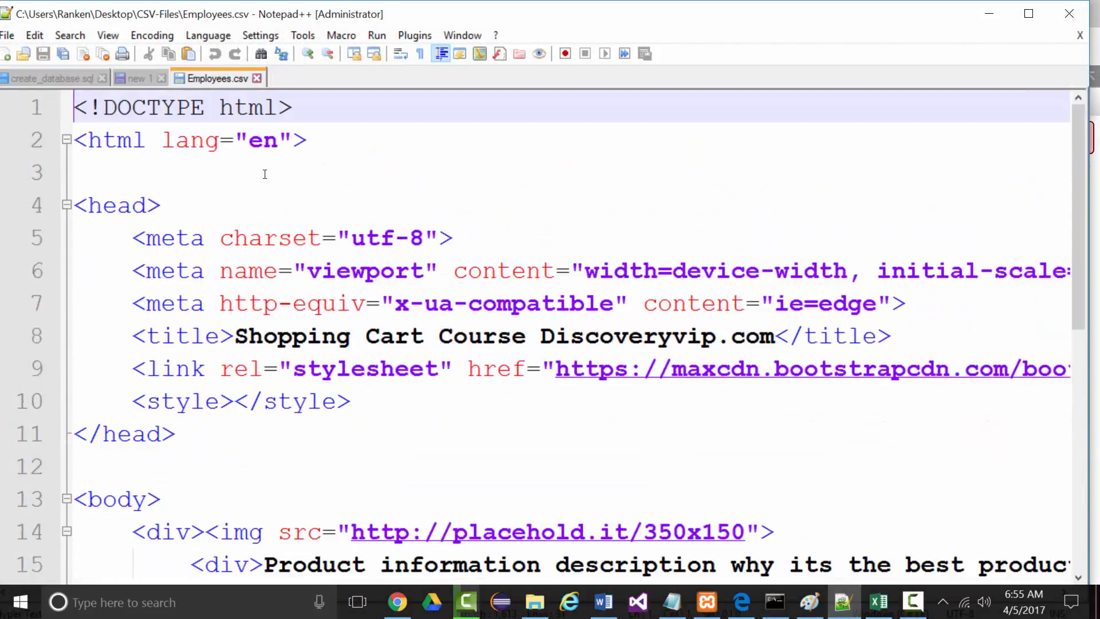
click(256, 79)
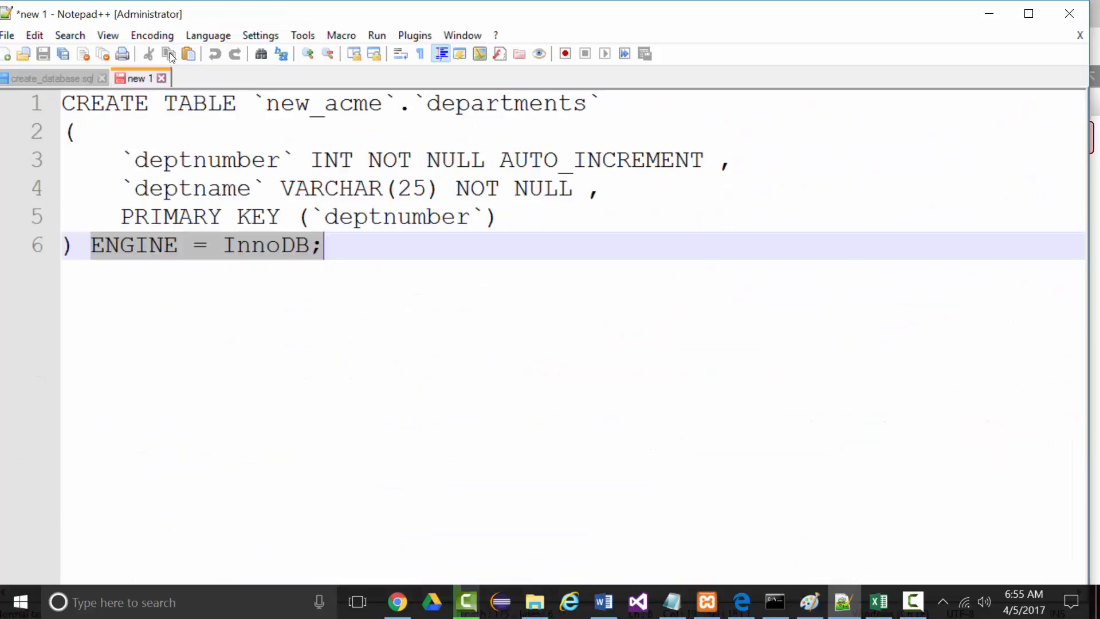
- Delete the existing Employees.csv from the CSV-Files folder and switch to the Employees sheet of ACME.xlsx in Excel
click(989, 13)
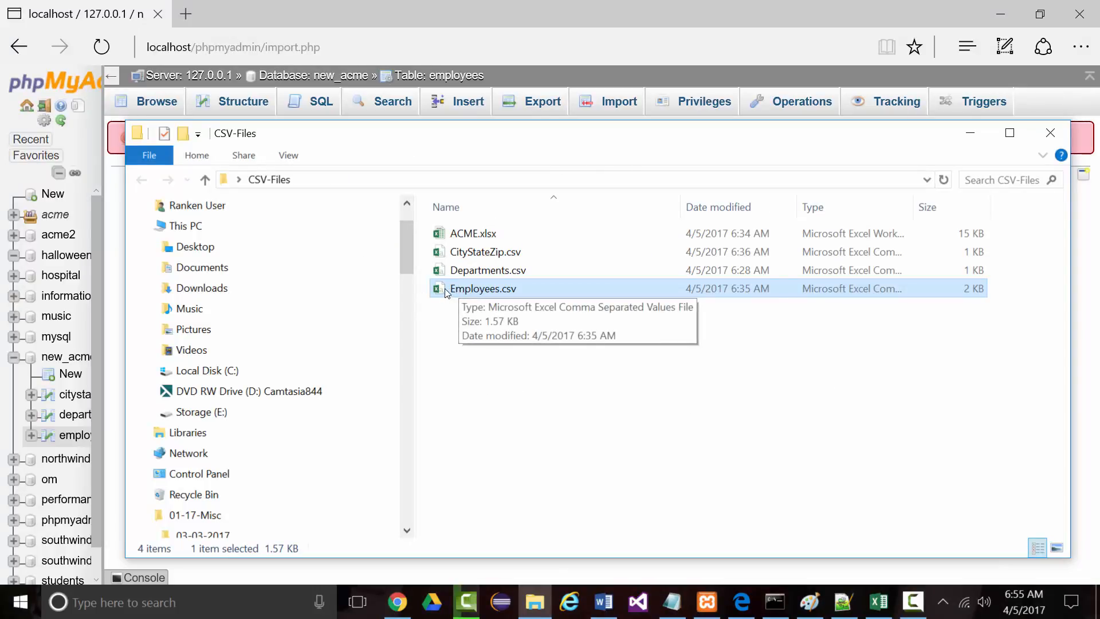
key(Delete)
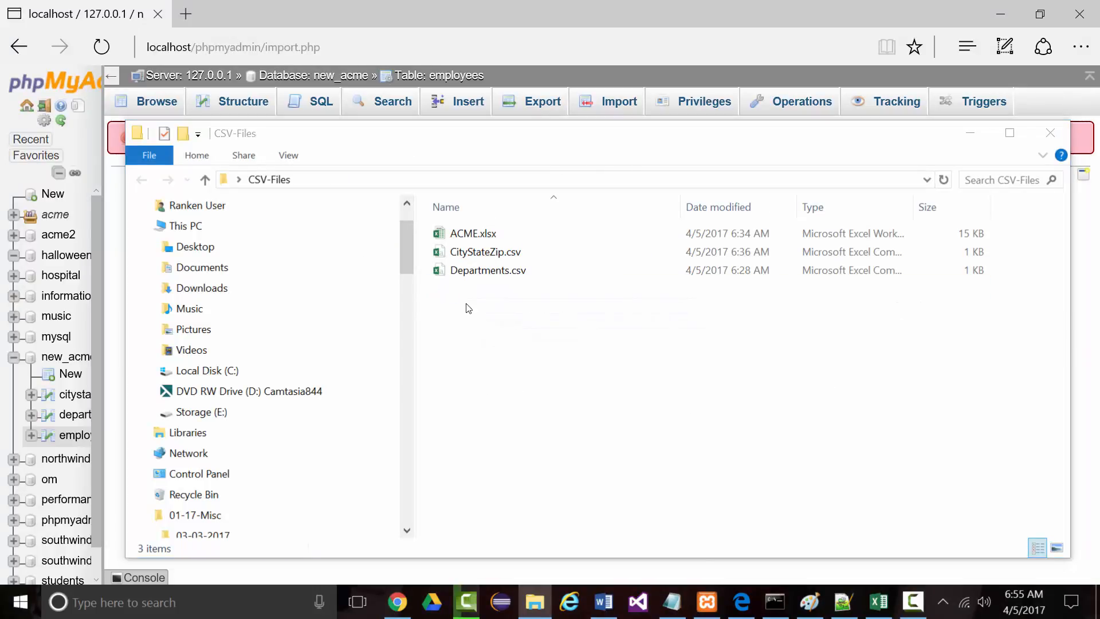
click(872, 602)
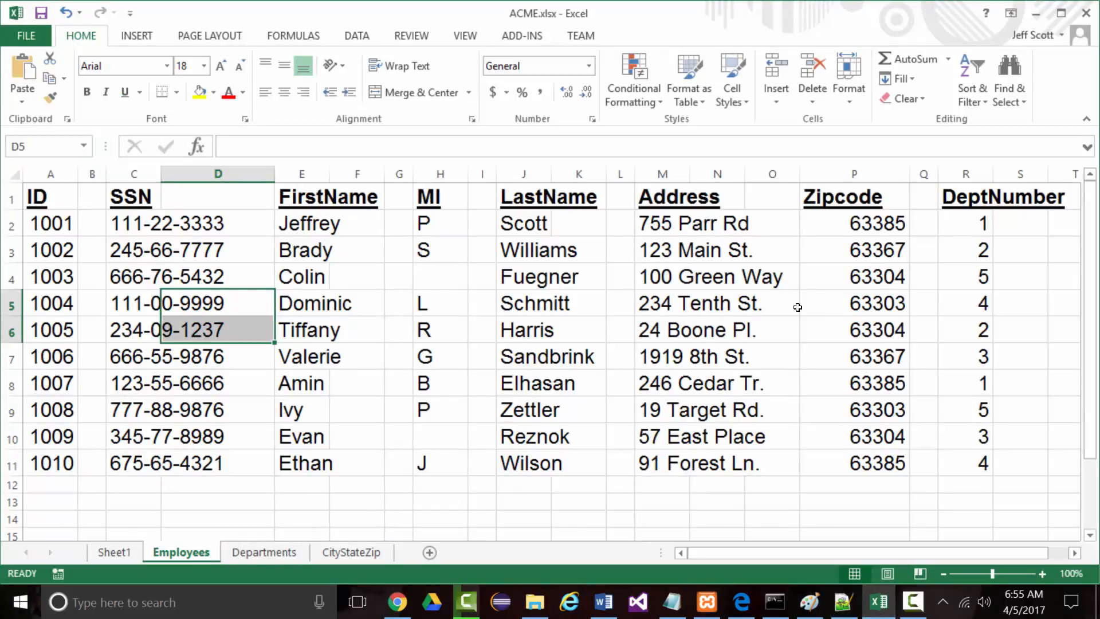
click(16, 14)
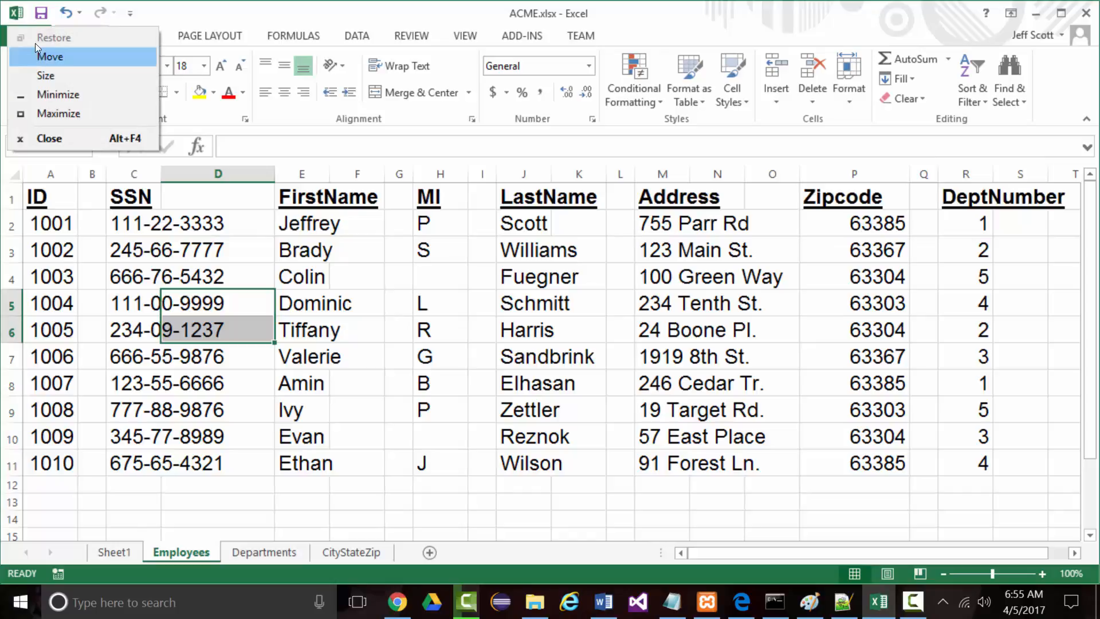
click(266, 180)
click(93, 502)
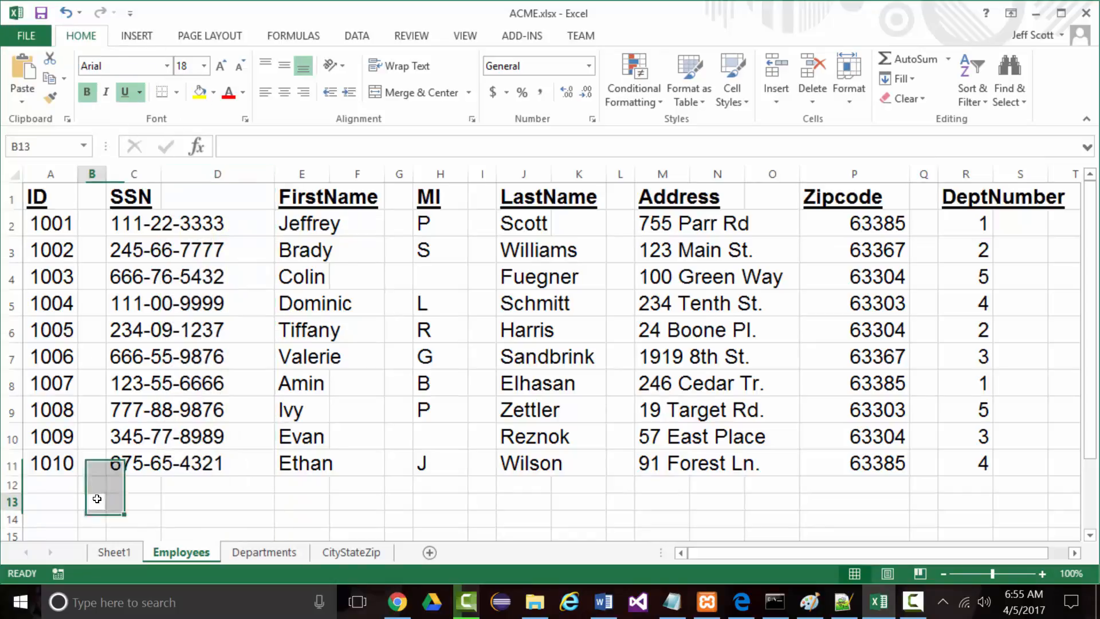
- Save the Employees sheet in the CSV-Files folder as Employees.csv in CSV (Comma delimited) format, keeping that format
click(24, 46)
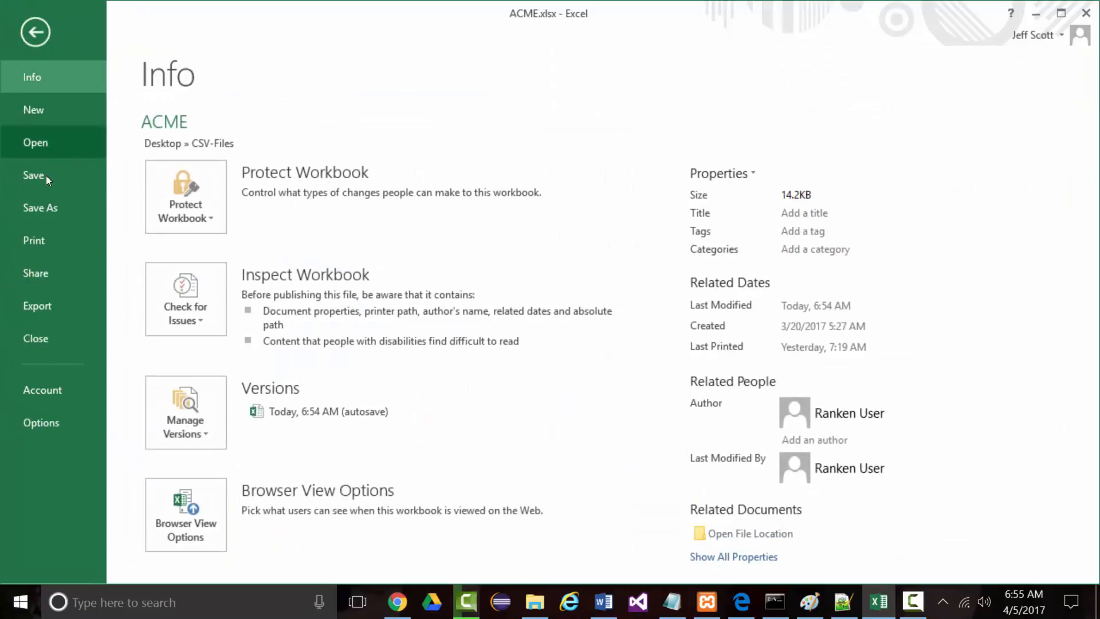
click(42, 204)
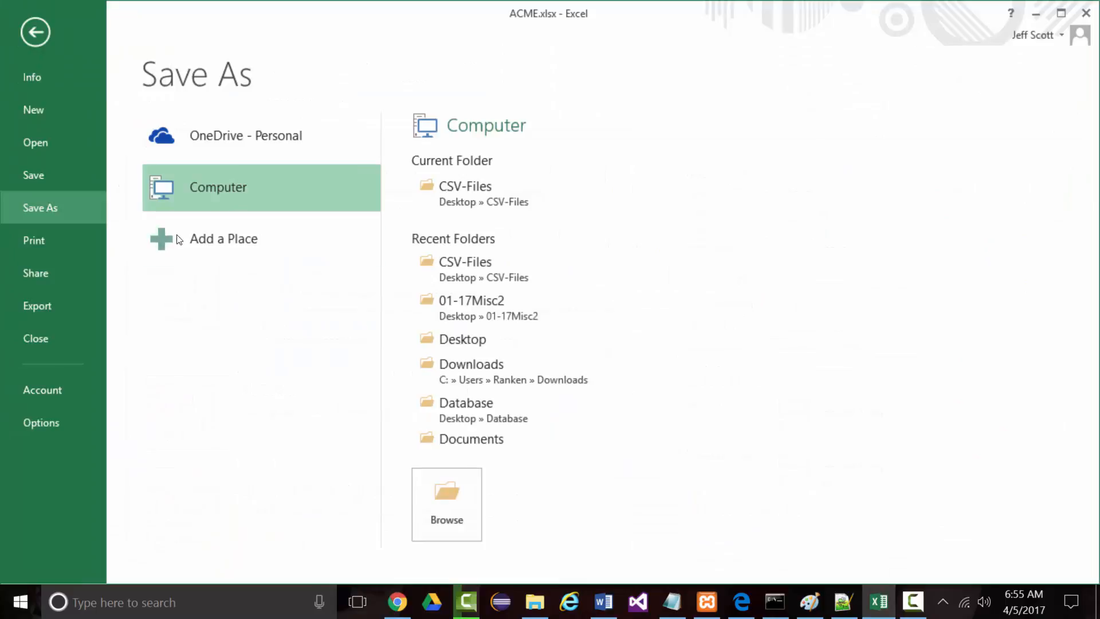
click(459, 186)
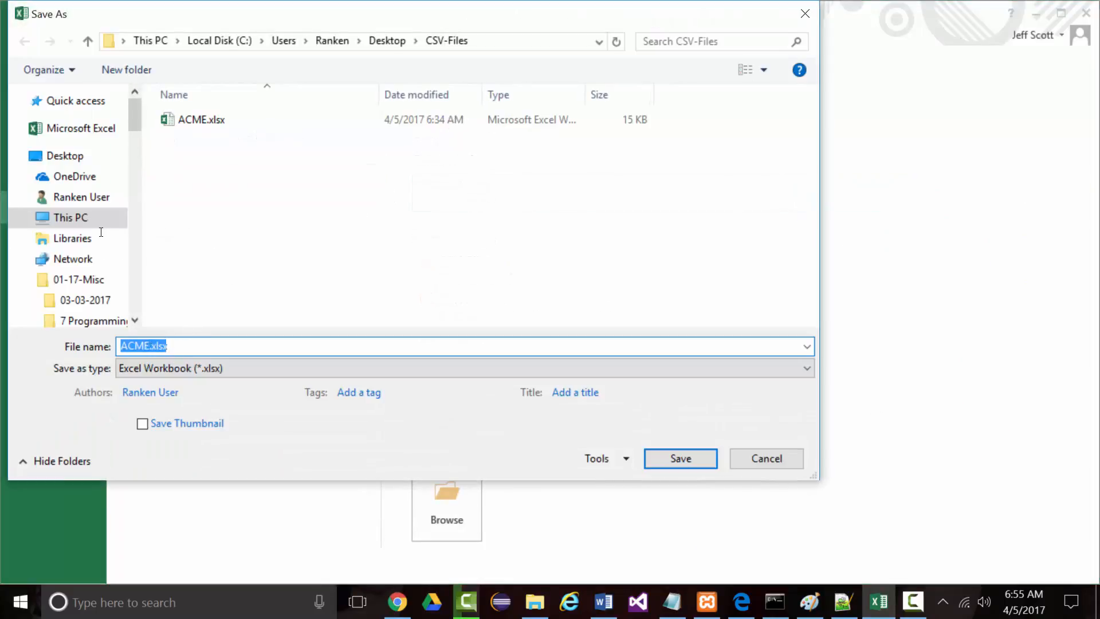
text(Employees)
click(804, 367)
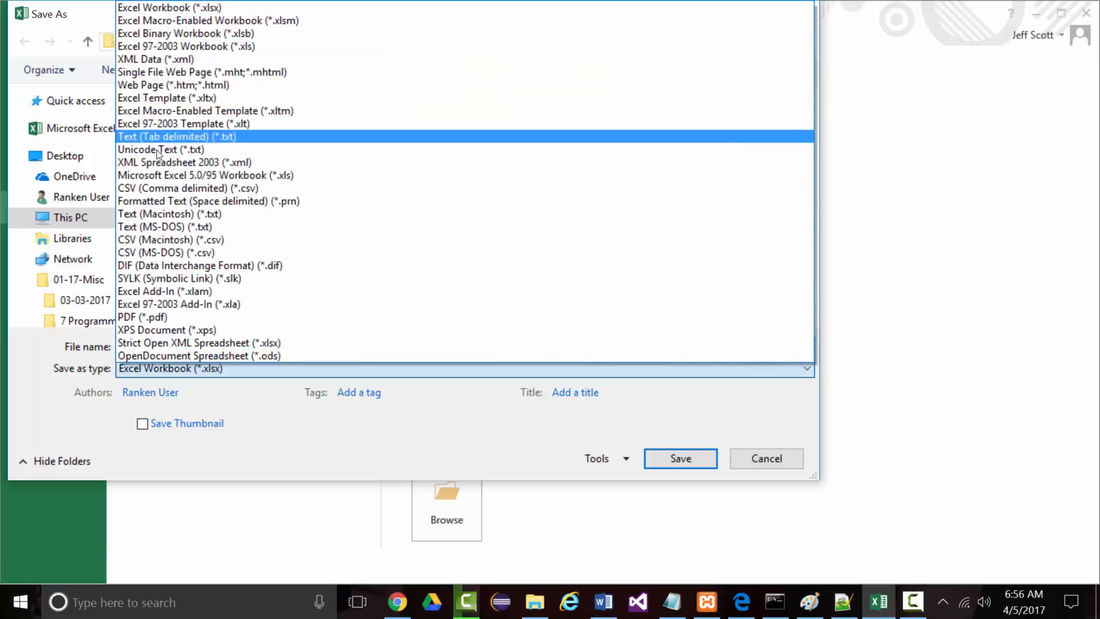
click(160, 189)
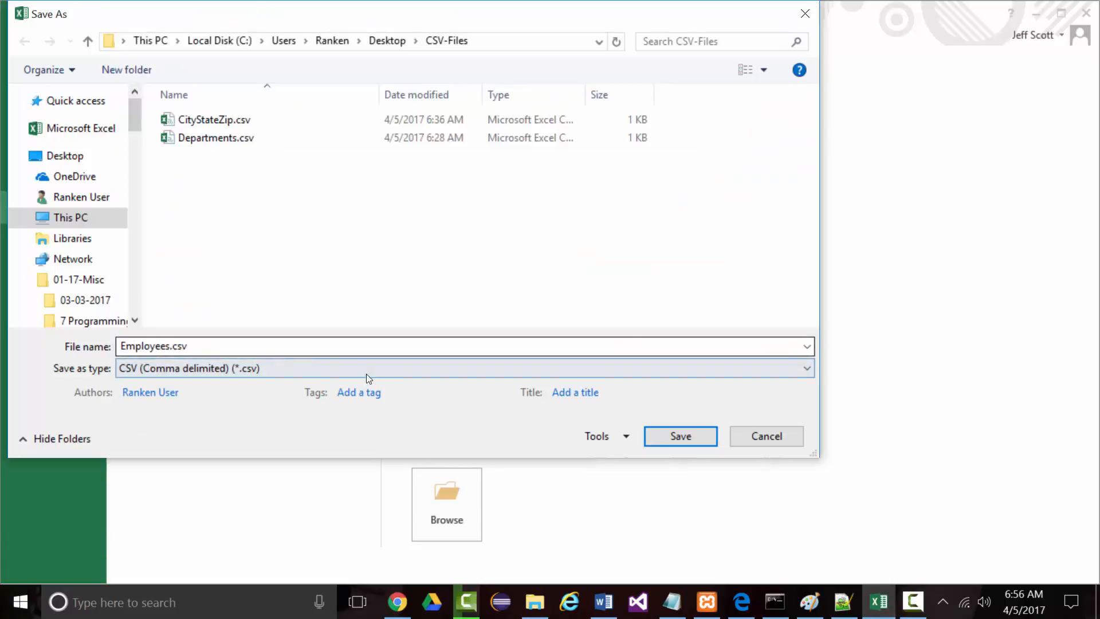
click(668, 437)
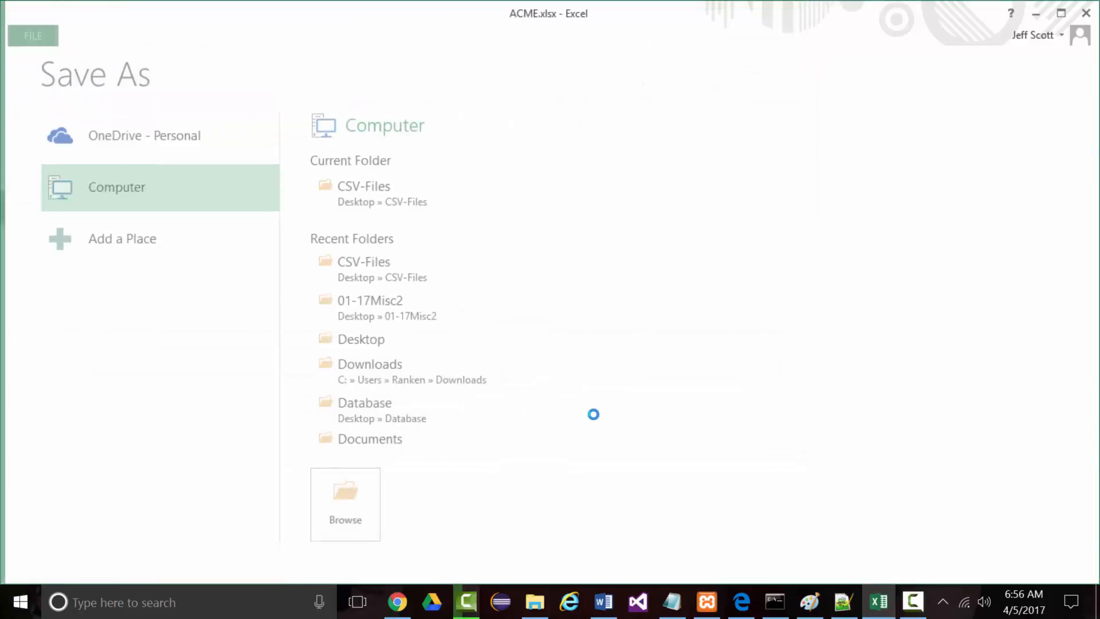
click(500, 341)
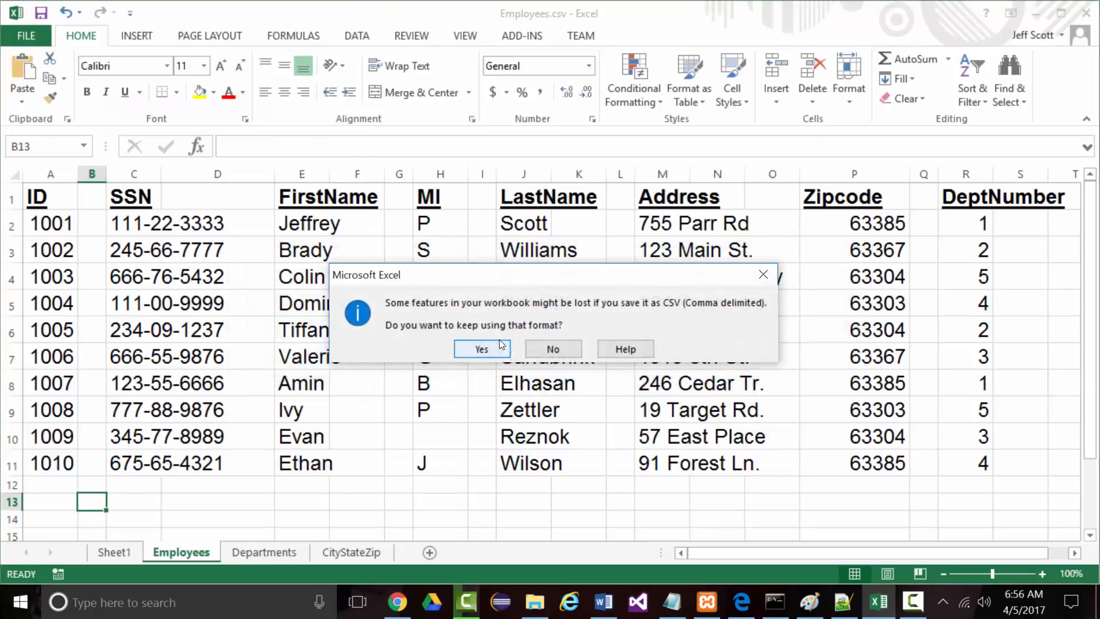
click(484, 351)
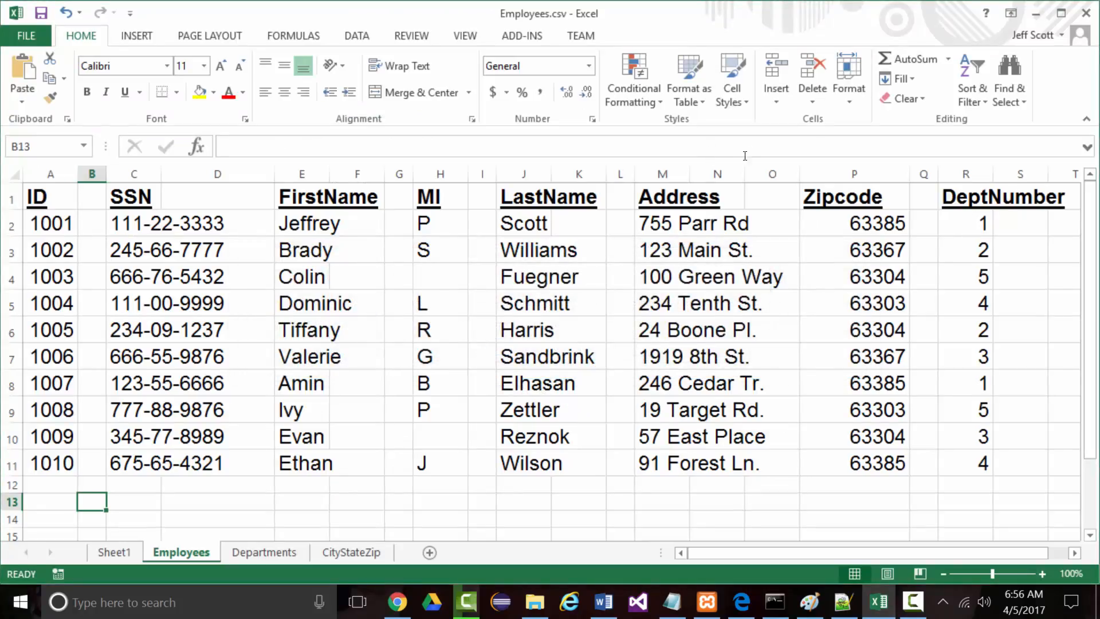
- Close the workbook in Excel without saving it again
click(1086, 13)
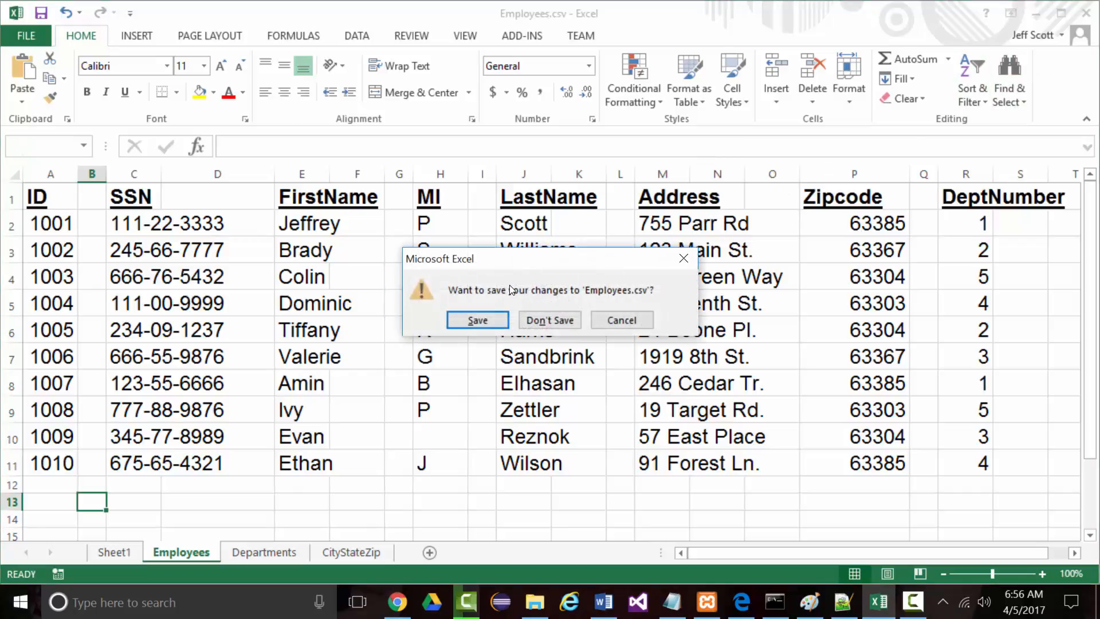
click(479, 318)
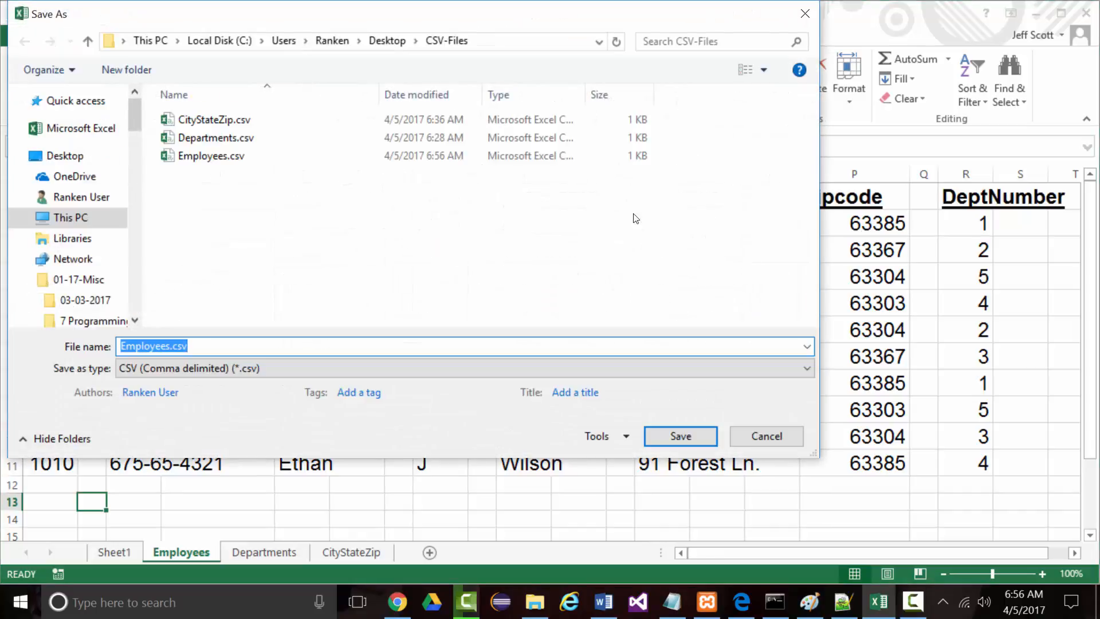
click(739, 435)
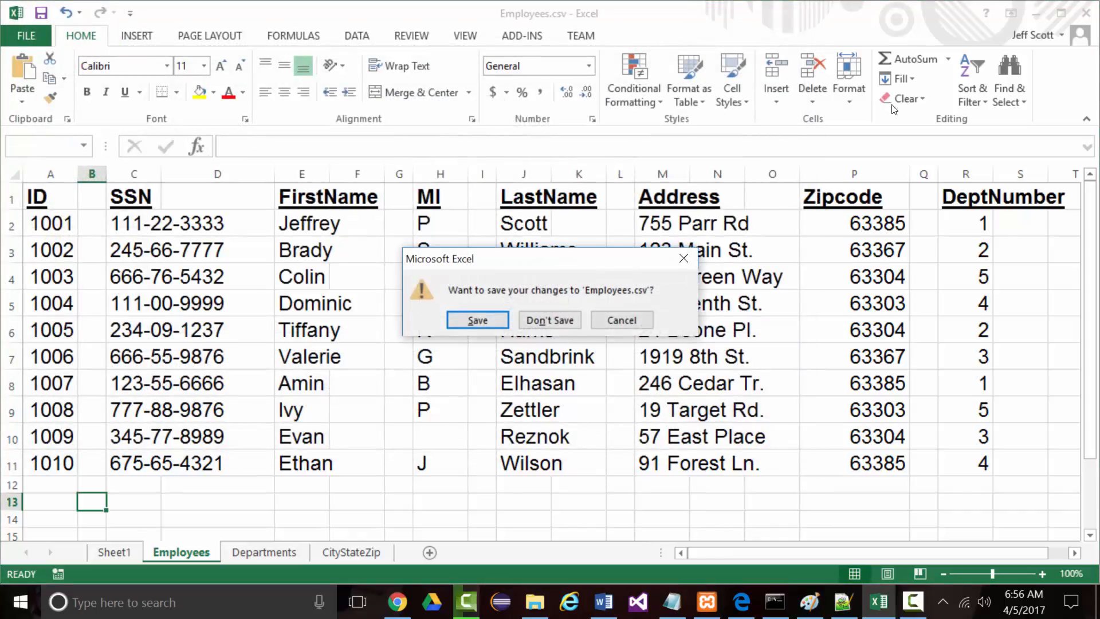
click(540, 320)
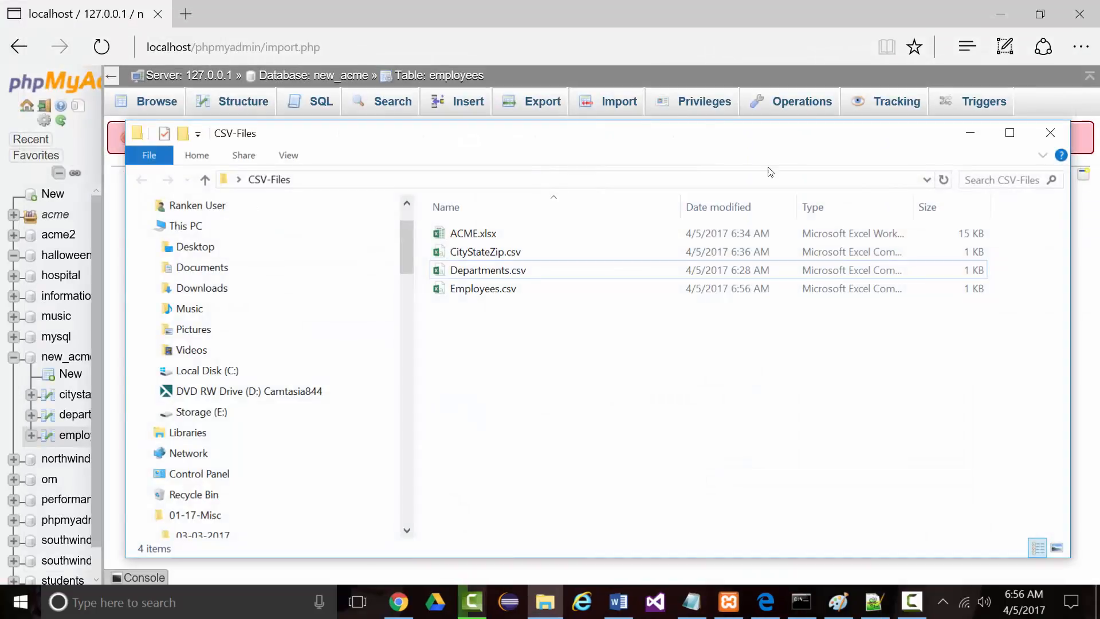
- Open the newly saved Employees.csv from the CSV-Files folder in Notepad++ and examine its rows and separators
click(467, 289)
right_click(468, 290)
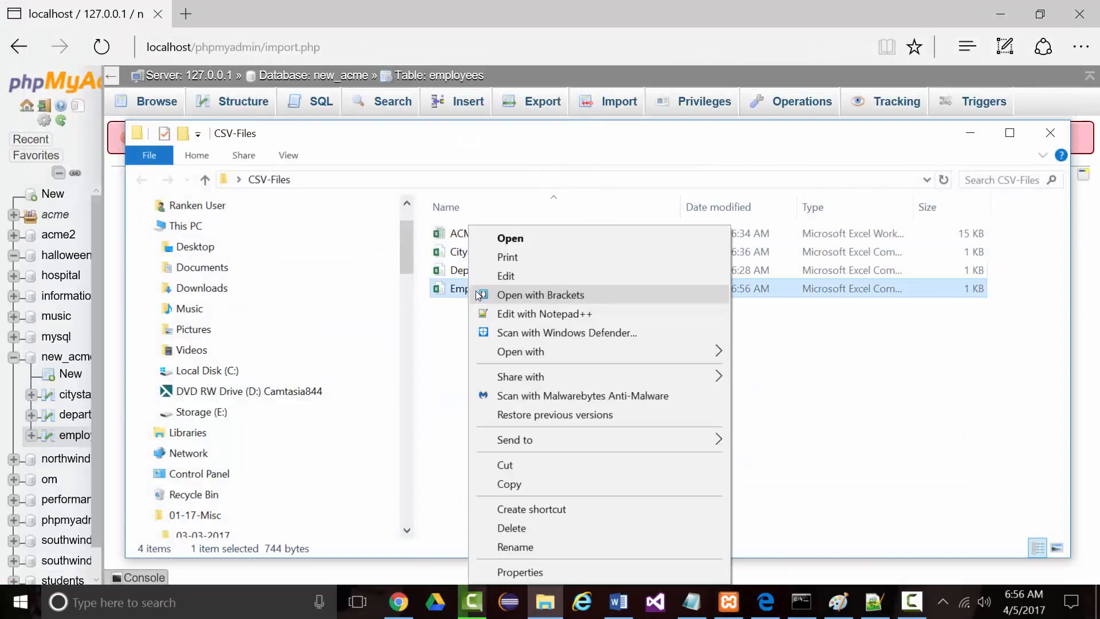
click(502, 316)
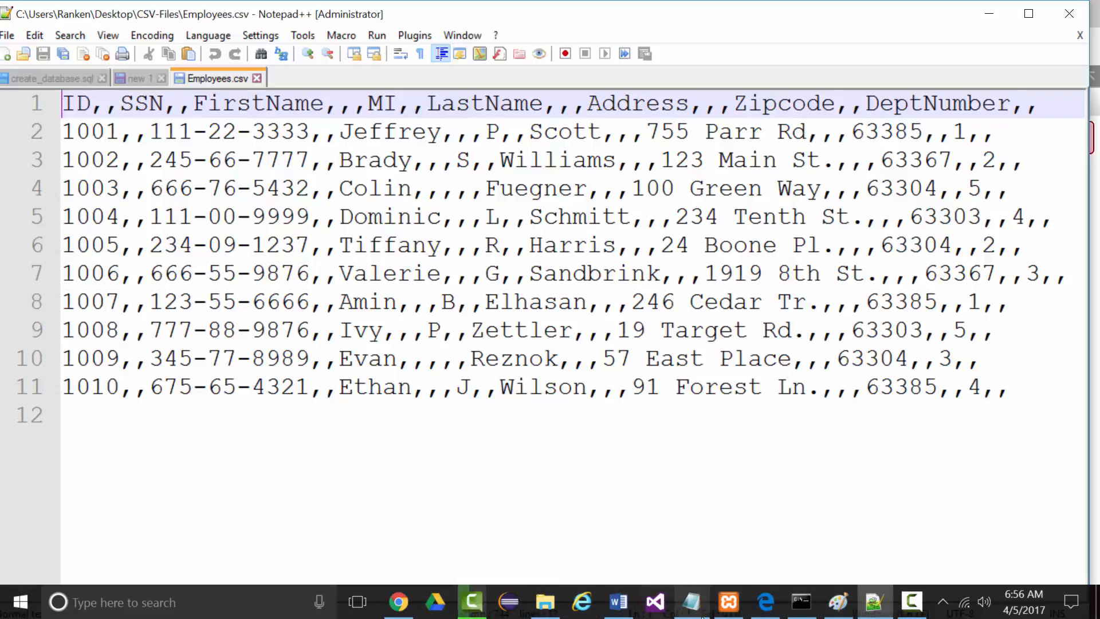
- Switch to phpMyAdmin and review the rows and column structure of the employees table
click(766, 601)
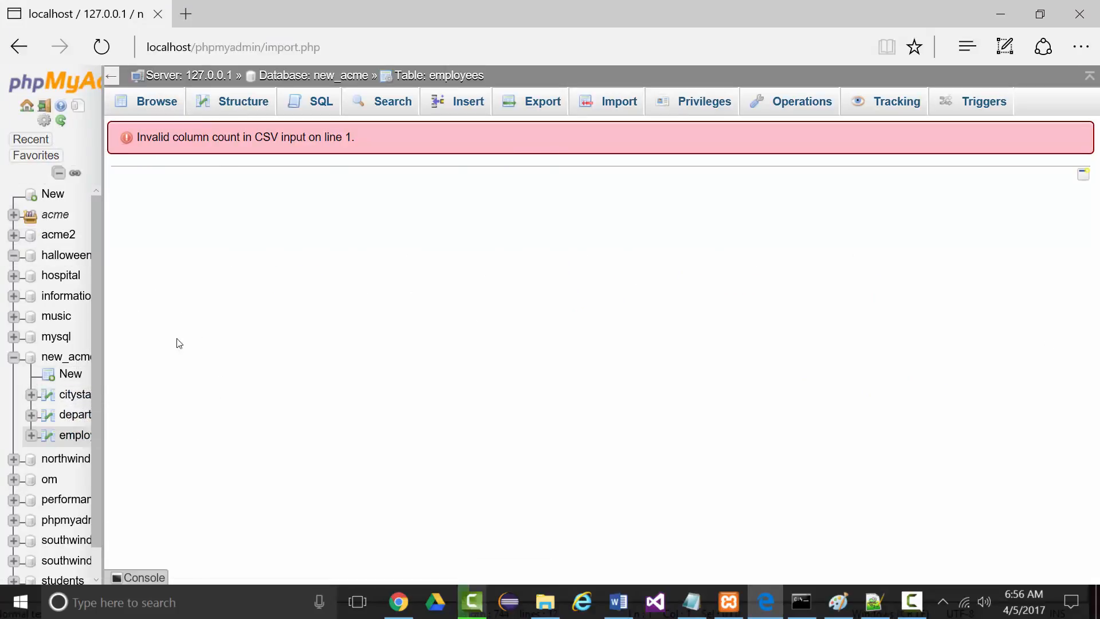
click(69, 438)
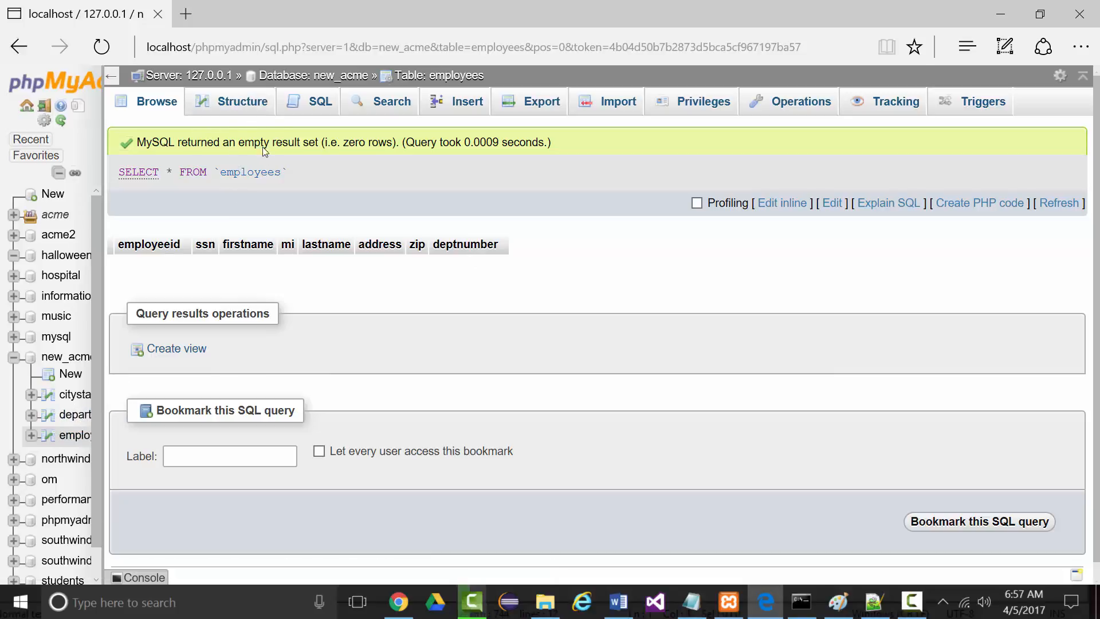
click(231, 102)
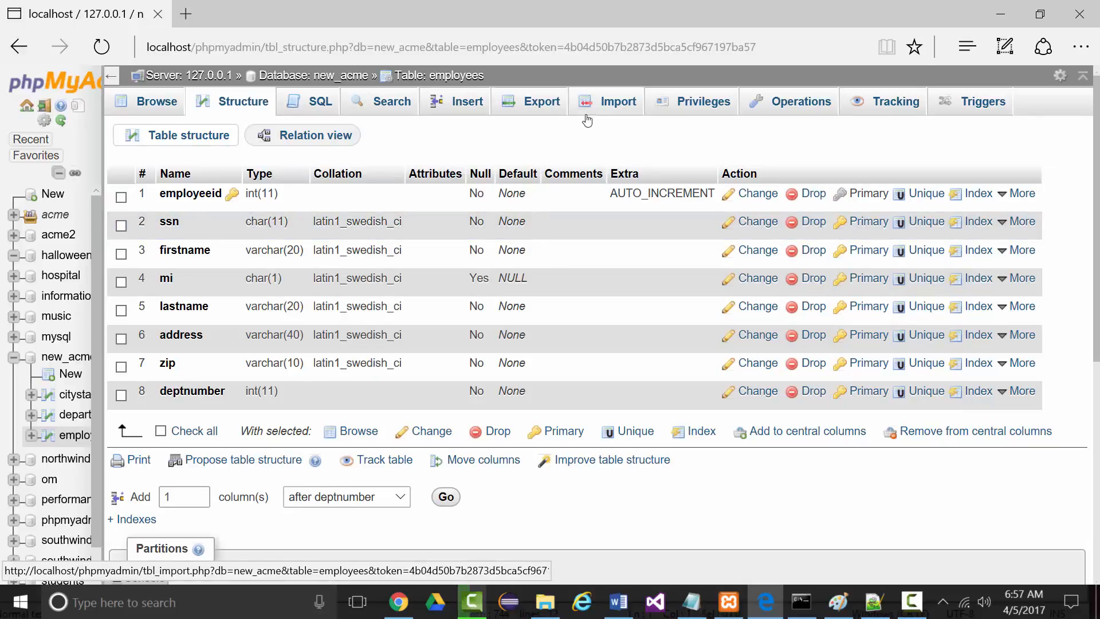
- Try to import the new Employees.csv into the employees table as CSV with comma-separated columns
click(602, 106)
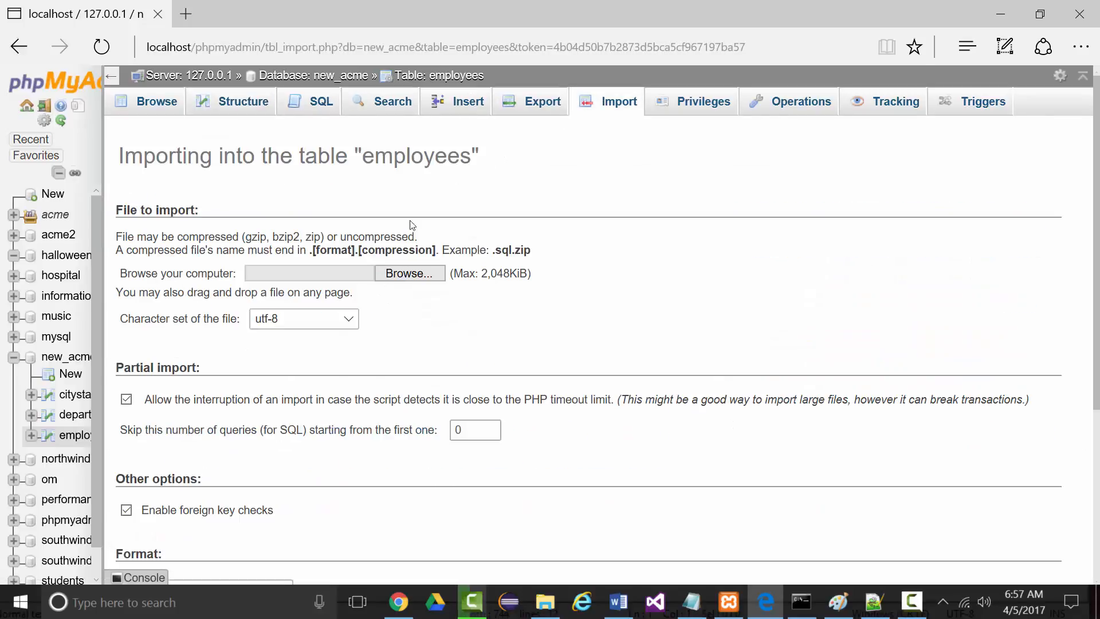
click(408, 271)
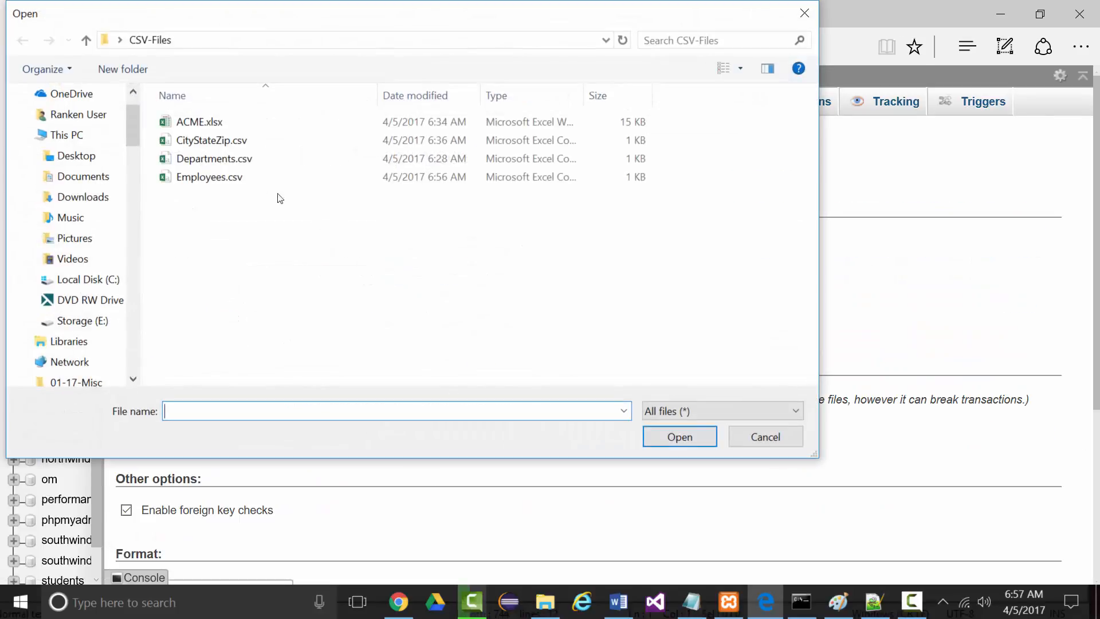
click(209, 178)
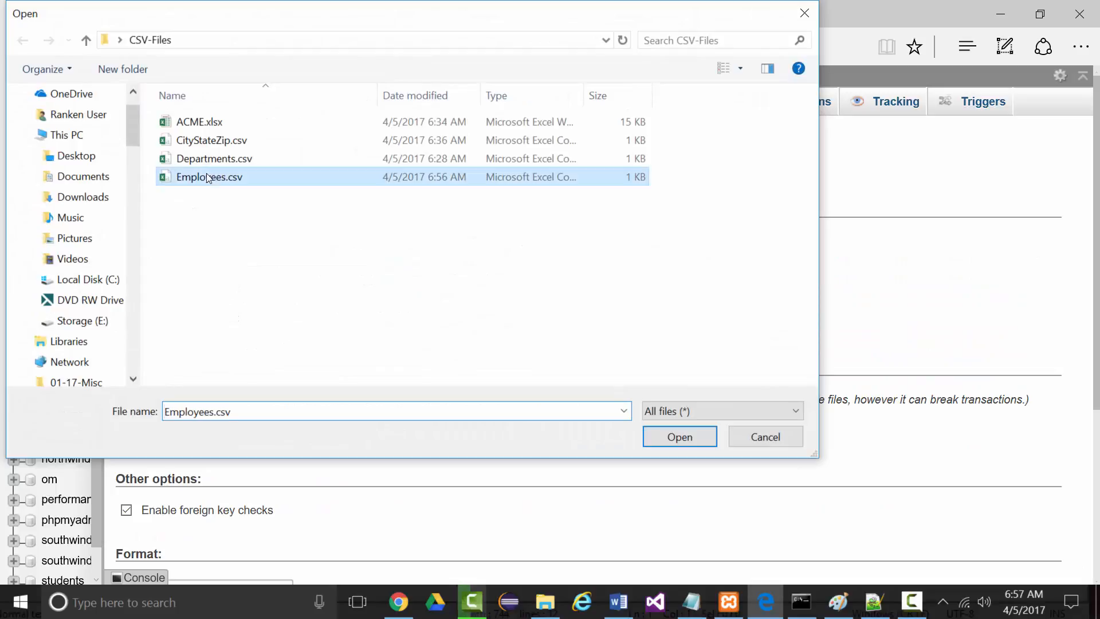
click(662, 437)
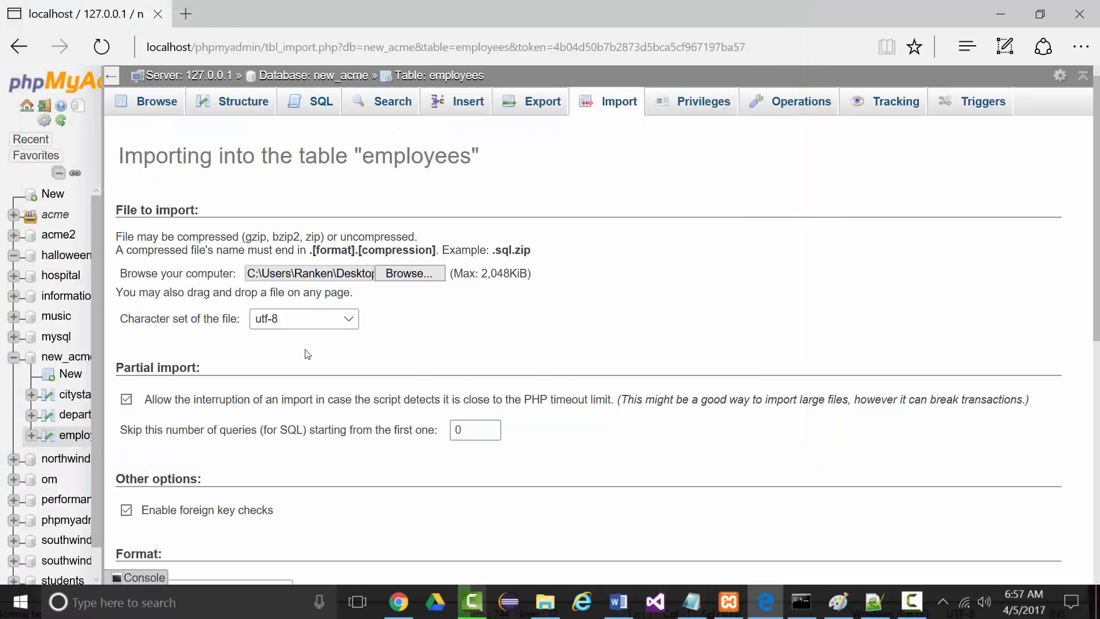
scroll(307, 354, down, 5)
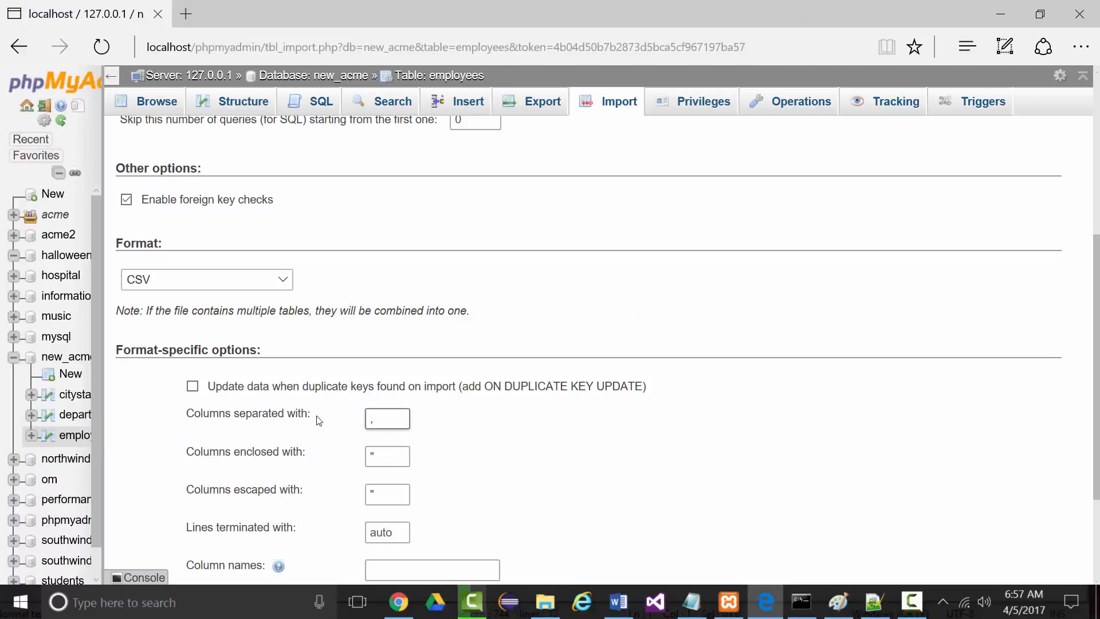
scroll(361, 427, down, 2)
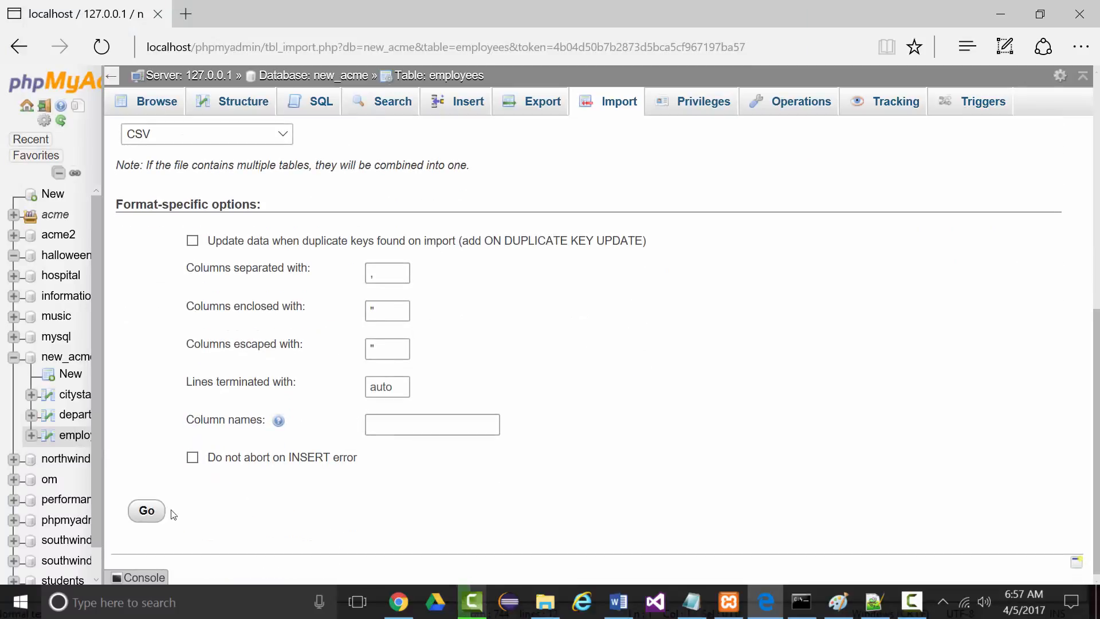
click(145, 512)
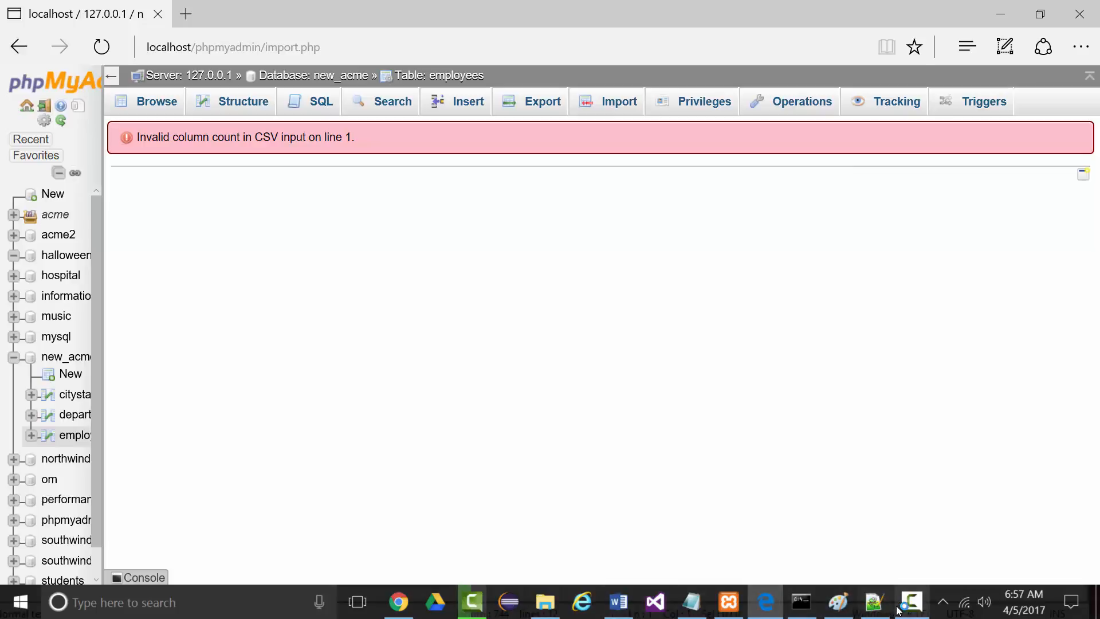
- In Notepad++, delete the header row with the column names from Employees.csv and save the file
click(875, 609)
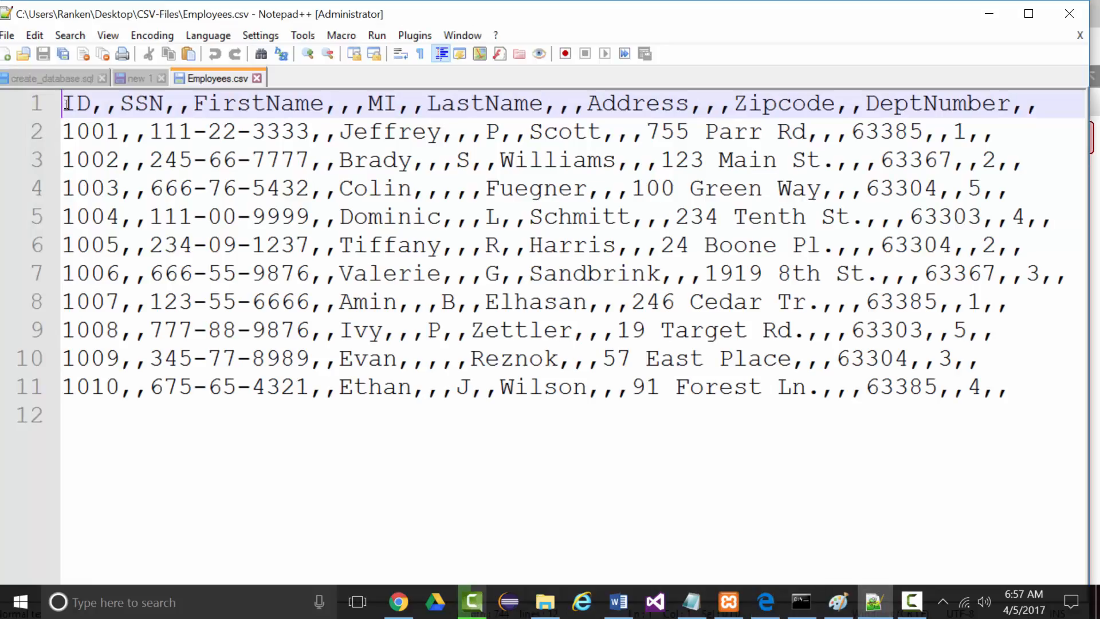
drag(65, 112, 62, 121)
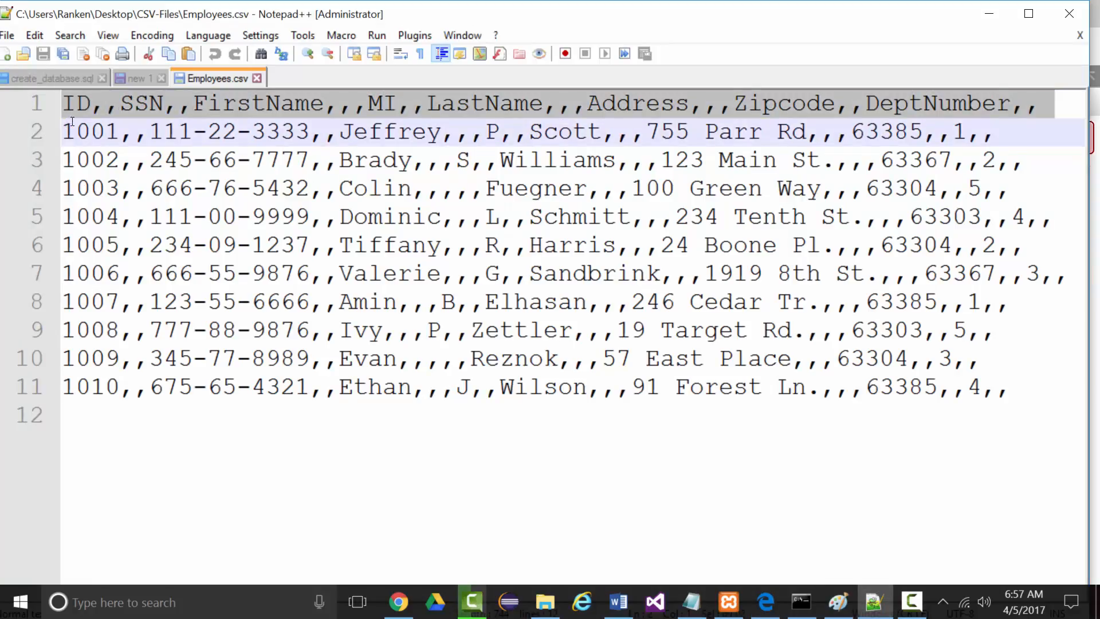
key(Delete)
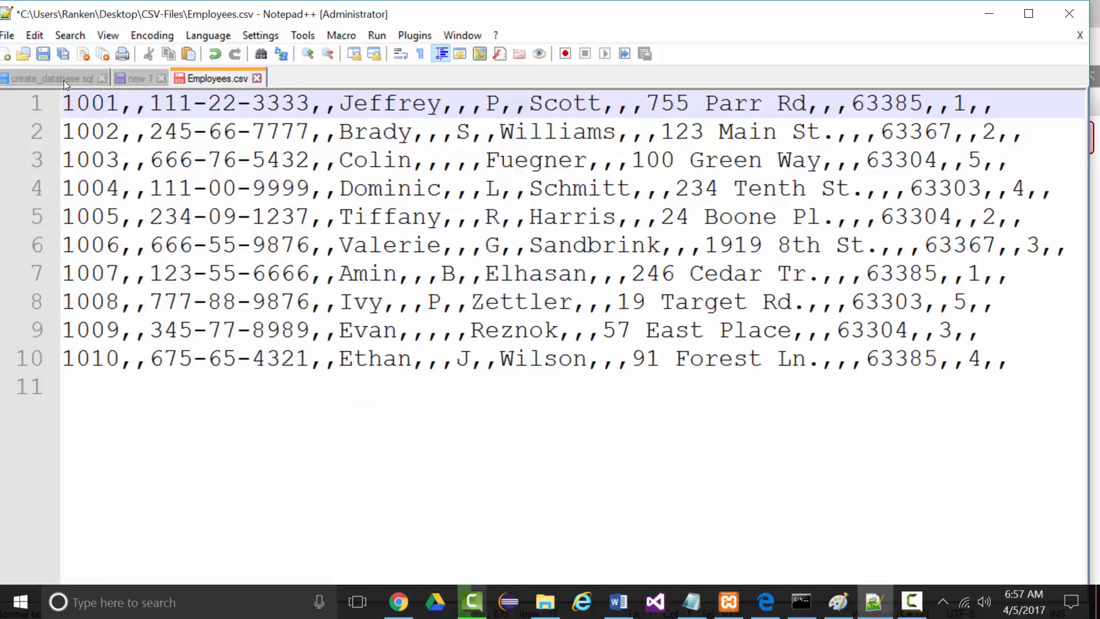
click(43, 53)
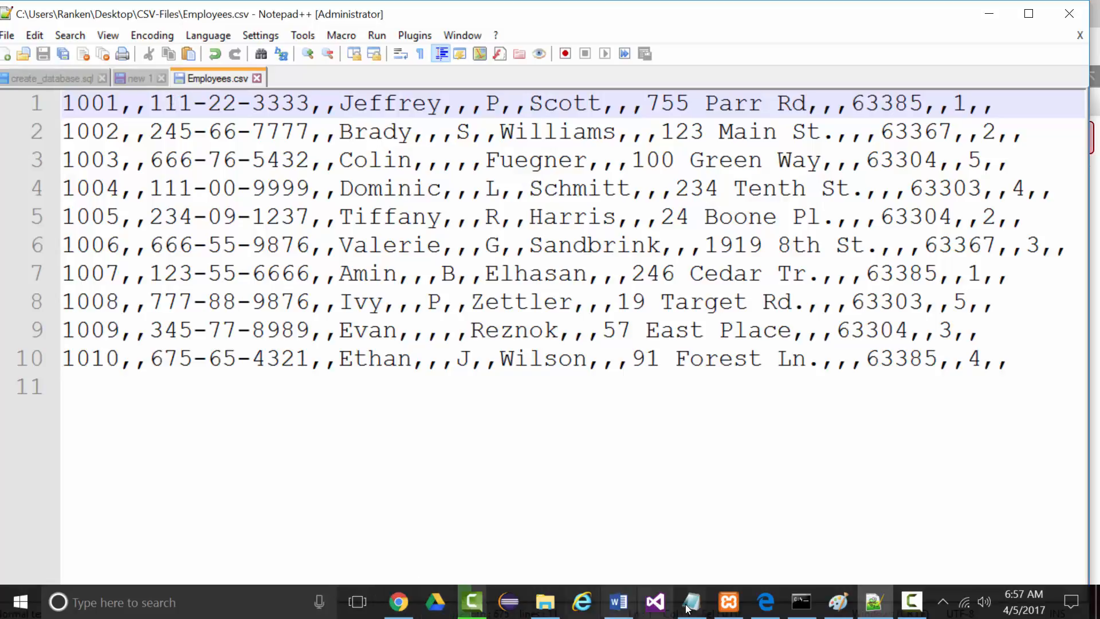
- Switch to phpMyAdmin and try again to import the edited Employees.csv into the employees table as CSV with comma-separated columns
click(766, 601)
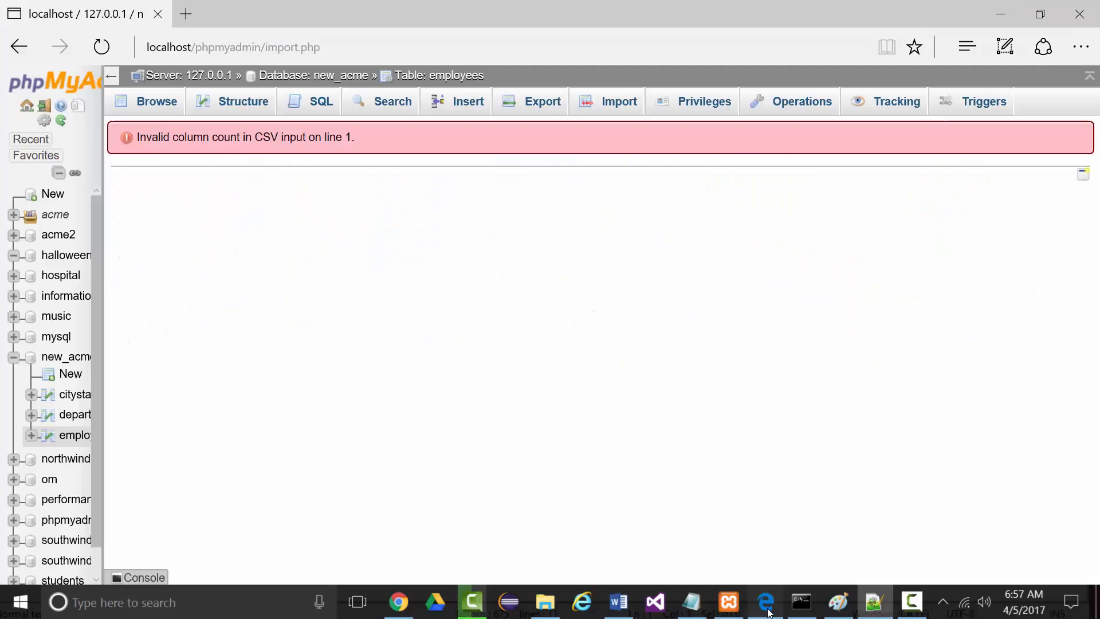
click(246, 102)
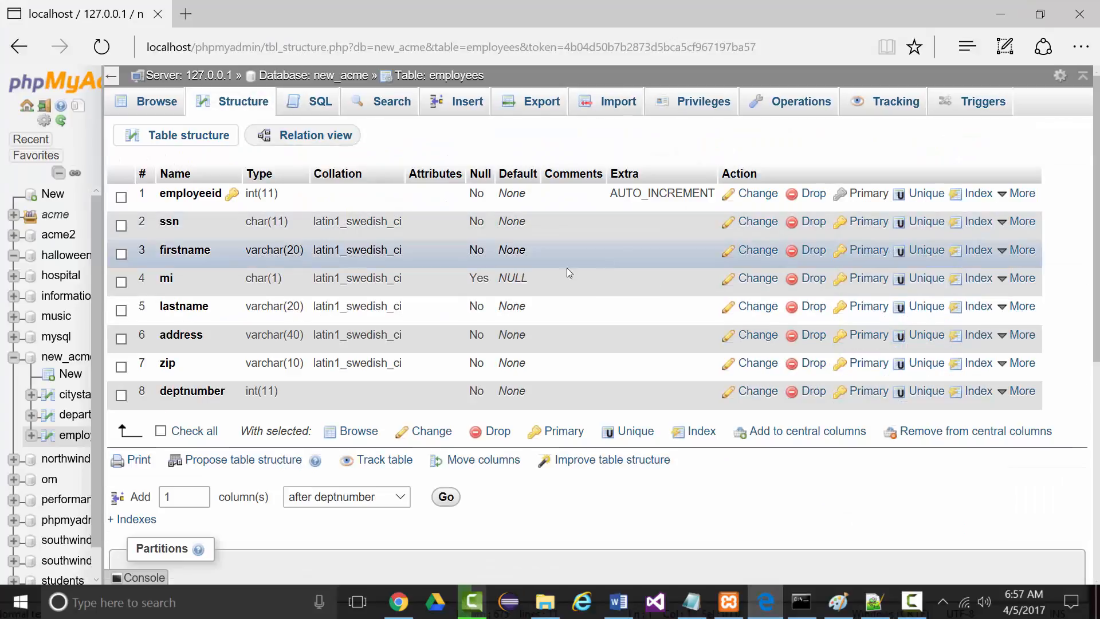
click(596, 103)
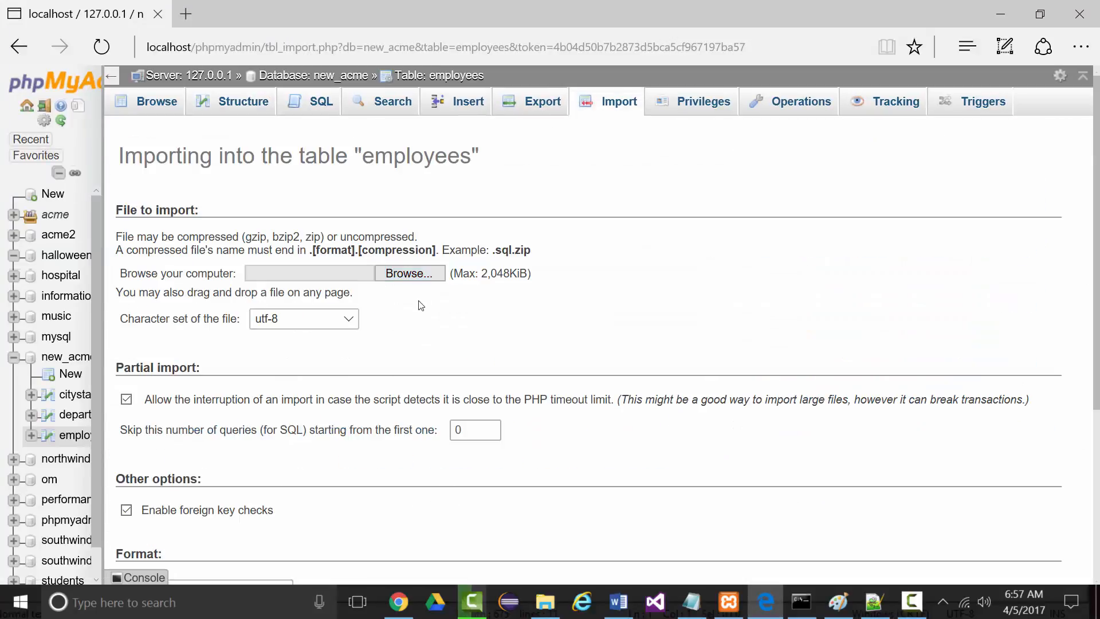
click(379, 274)
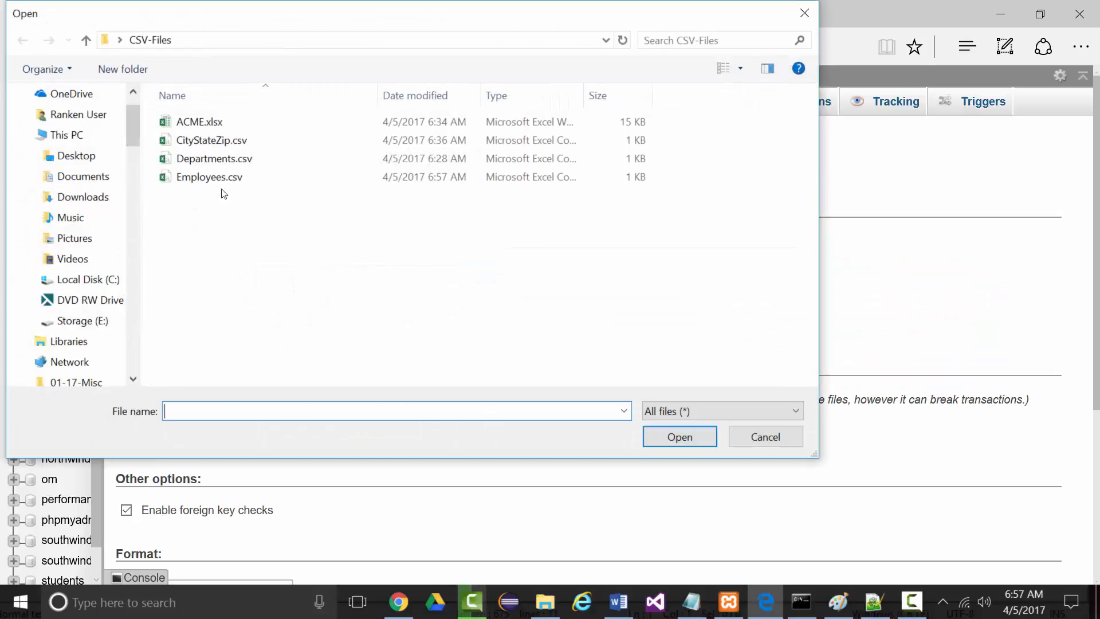
double_click(221, 185)
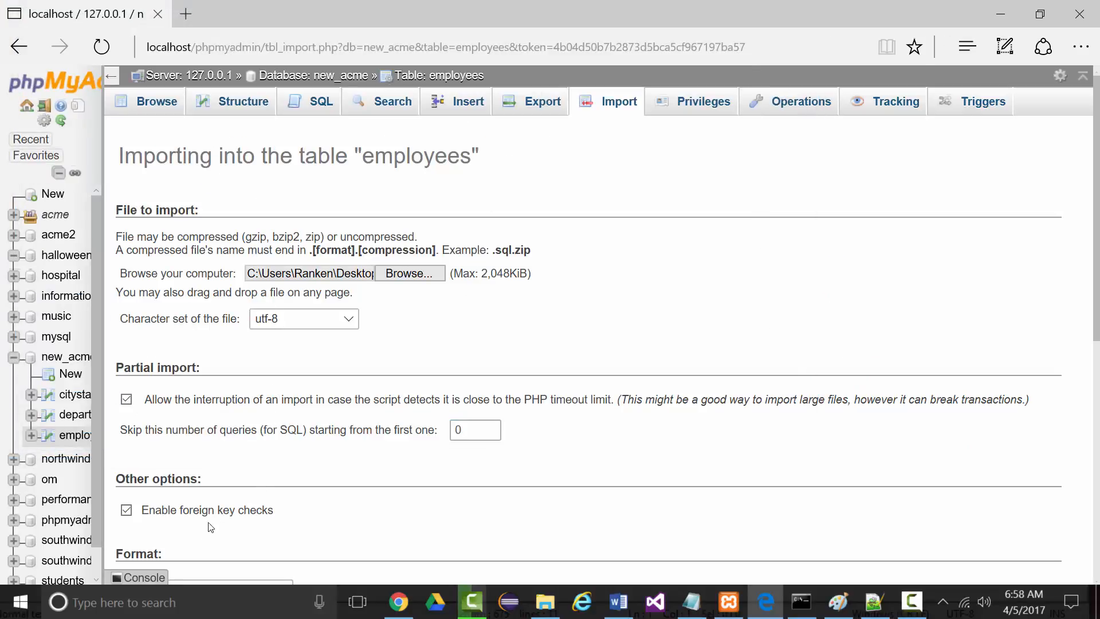
scroll(210, 526, down, 8)
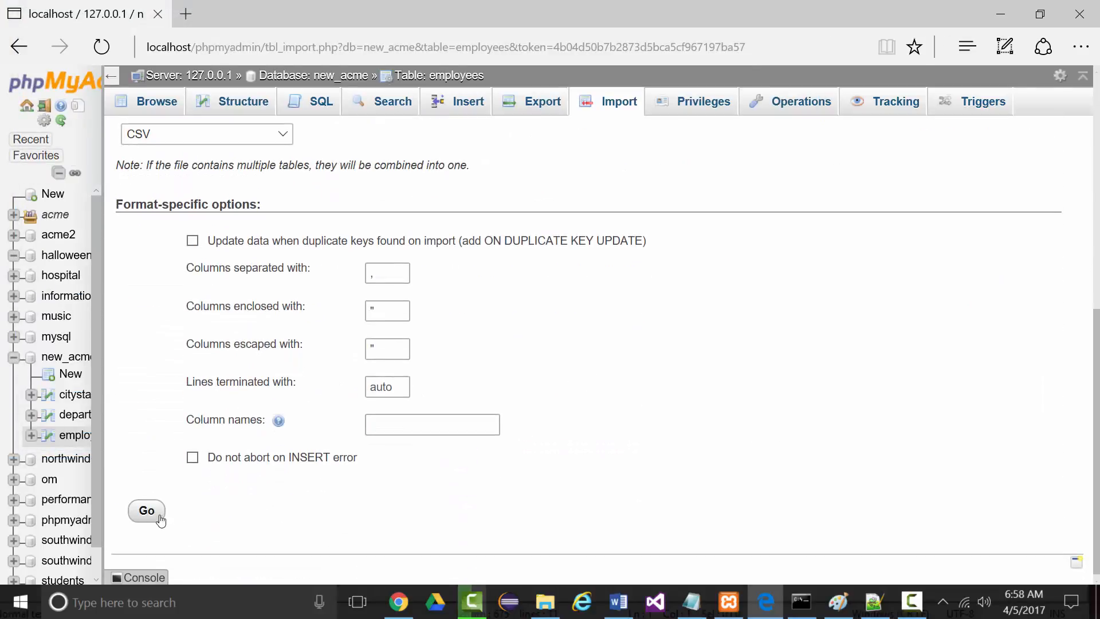
click(160, 519)
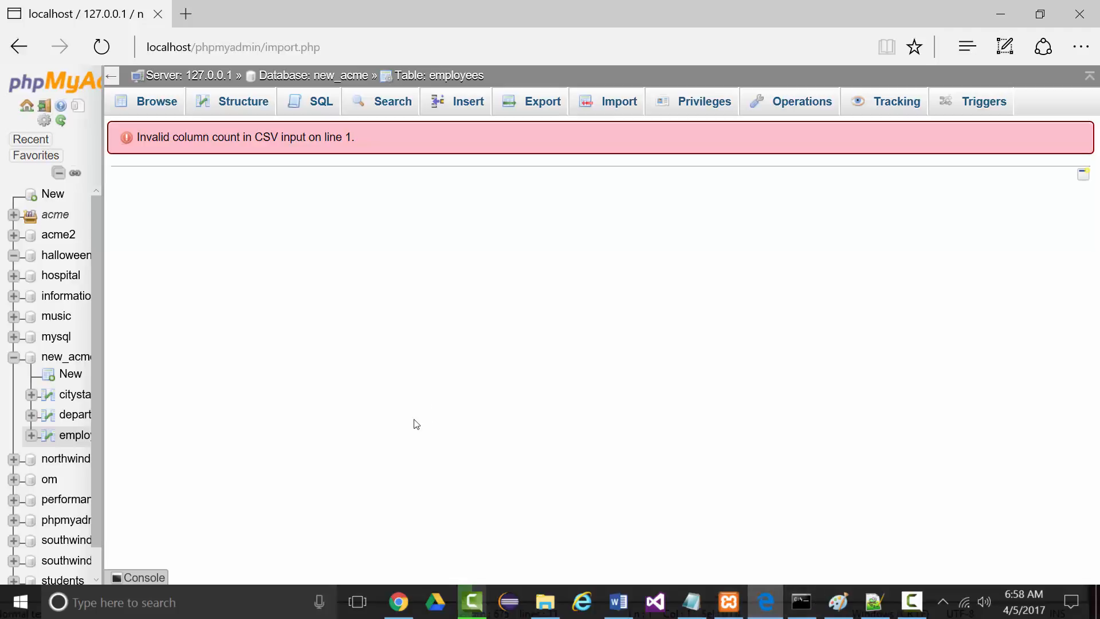
- Switch to Notepad++, examine the doubled commas in the first row of Employees.csv, and close the file
click(873, 602)
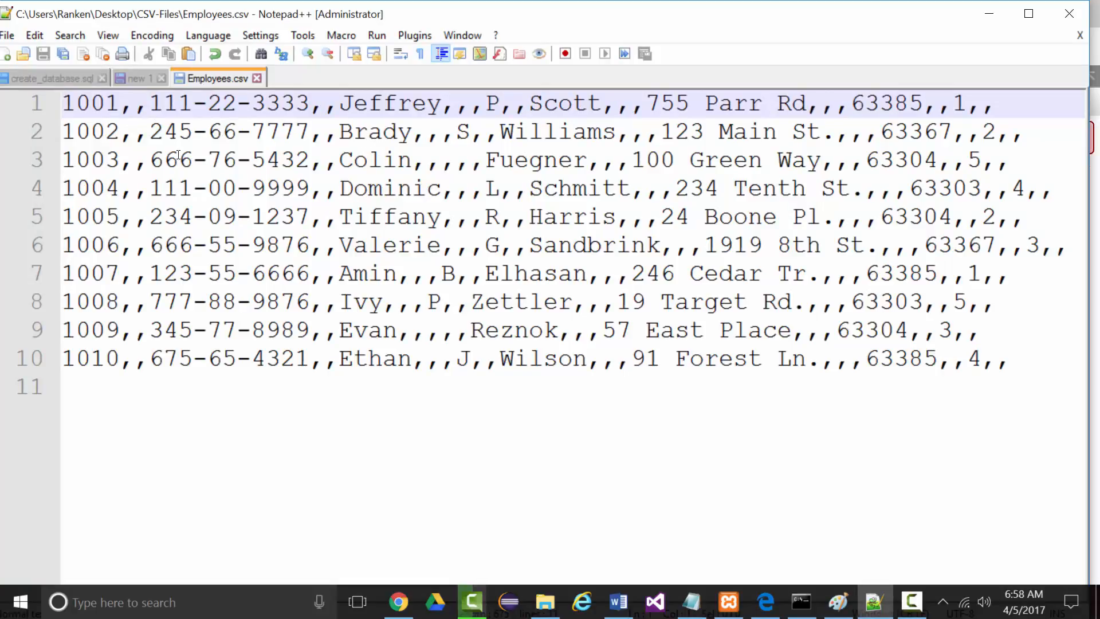
mouse_move(120, 109)
mouse_down()
mouse_move(147, 109)
mouse_move(134, 109)
mouse_up()
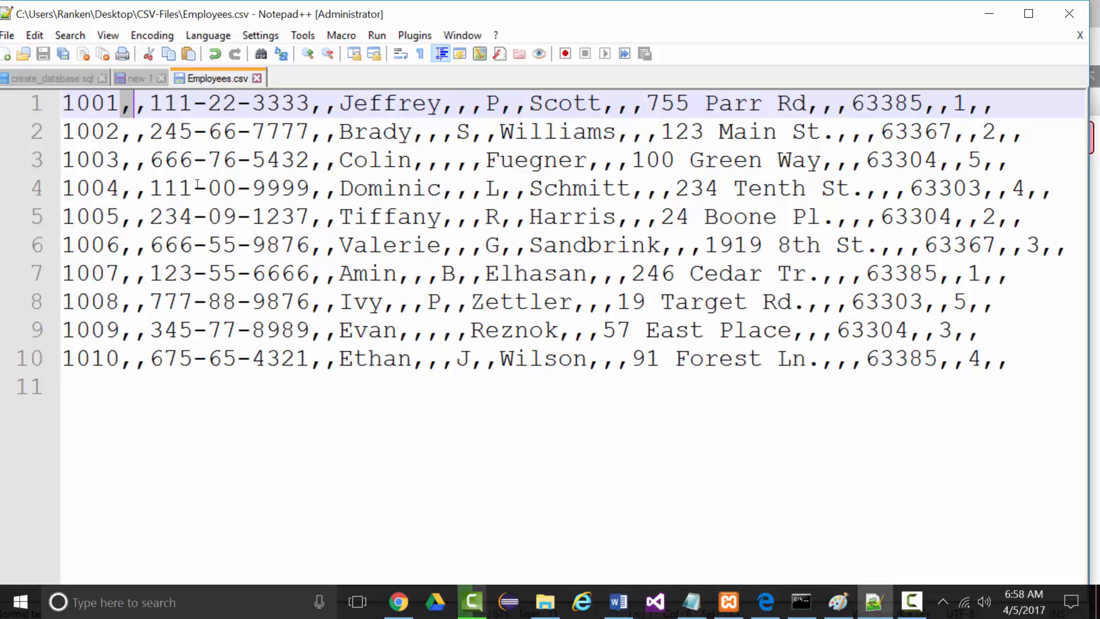
click(253, 77)
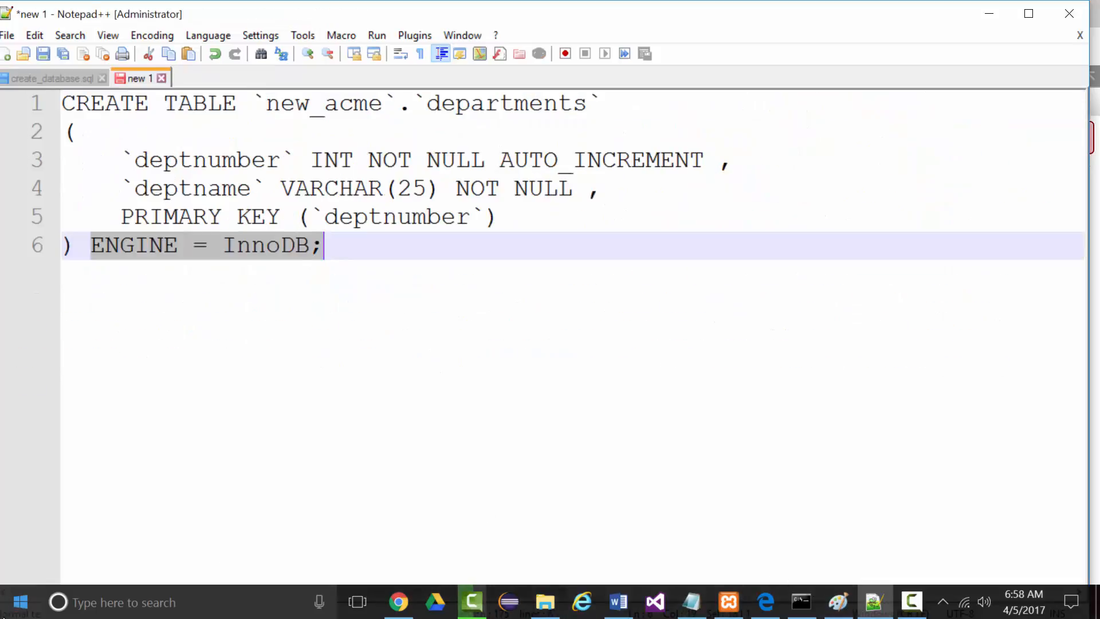
click(20, 601)
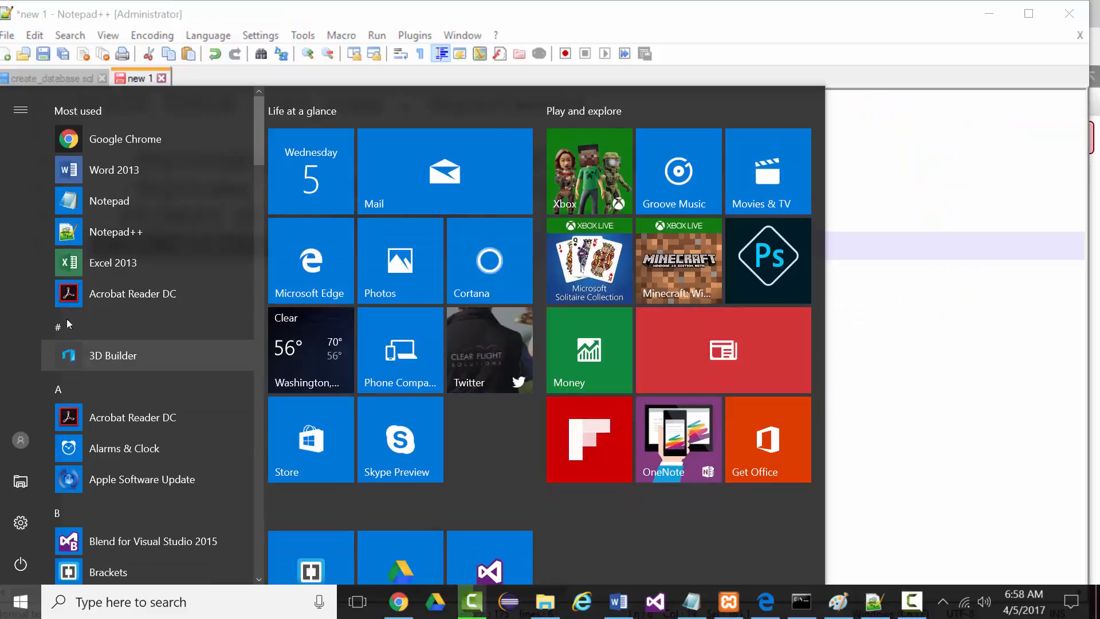
click(77, 262)
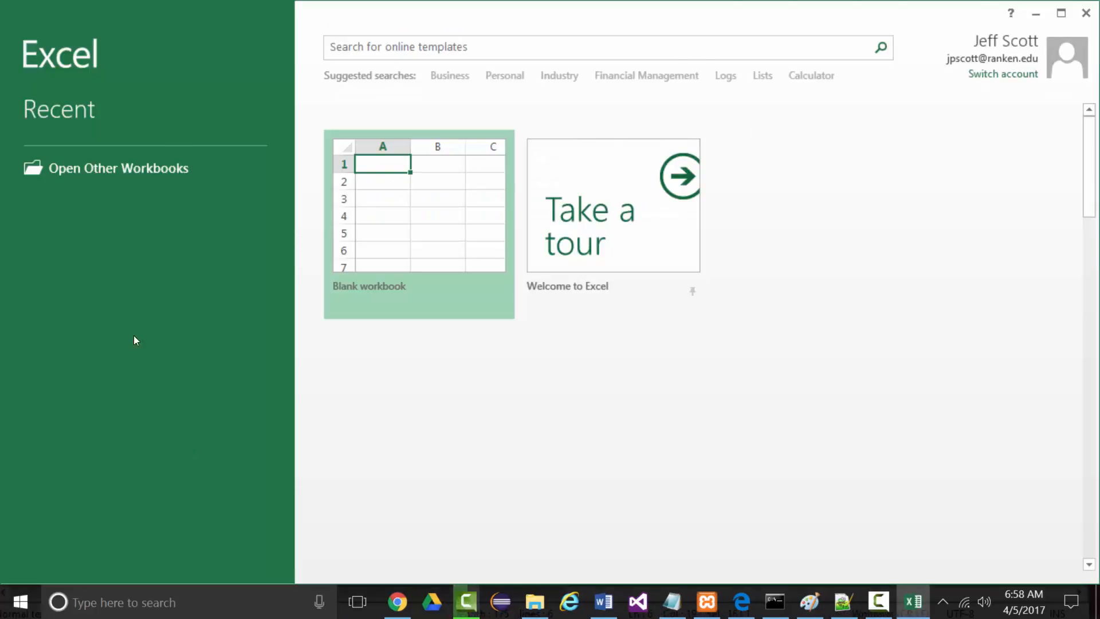
click(53, 155)
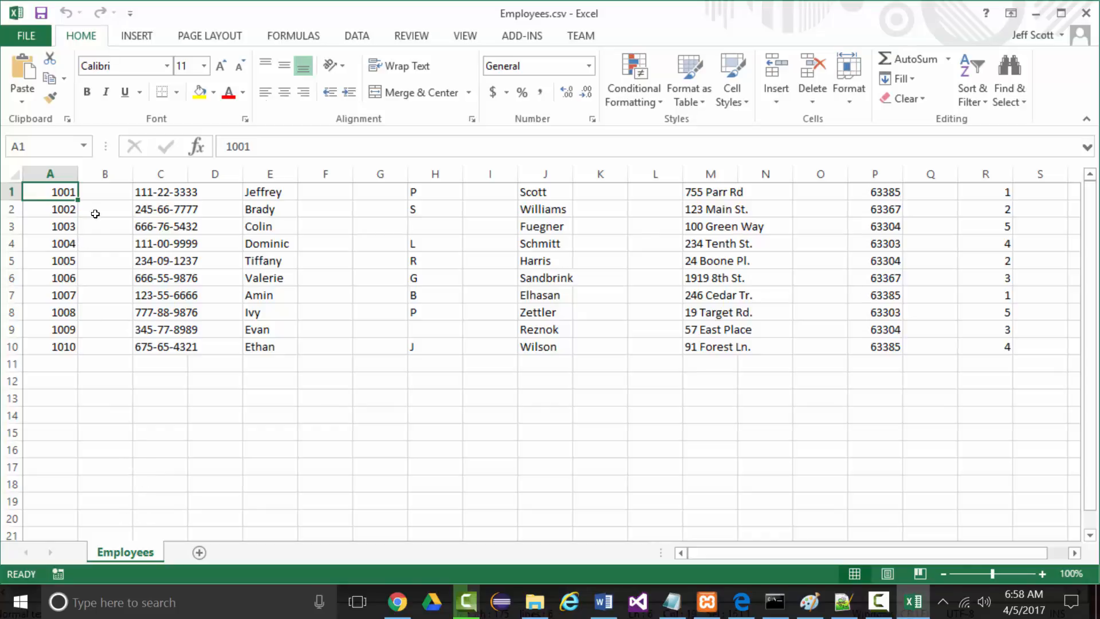
click(1089, 13)
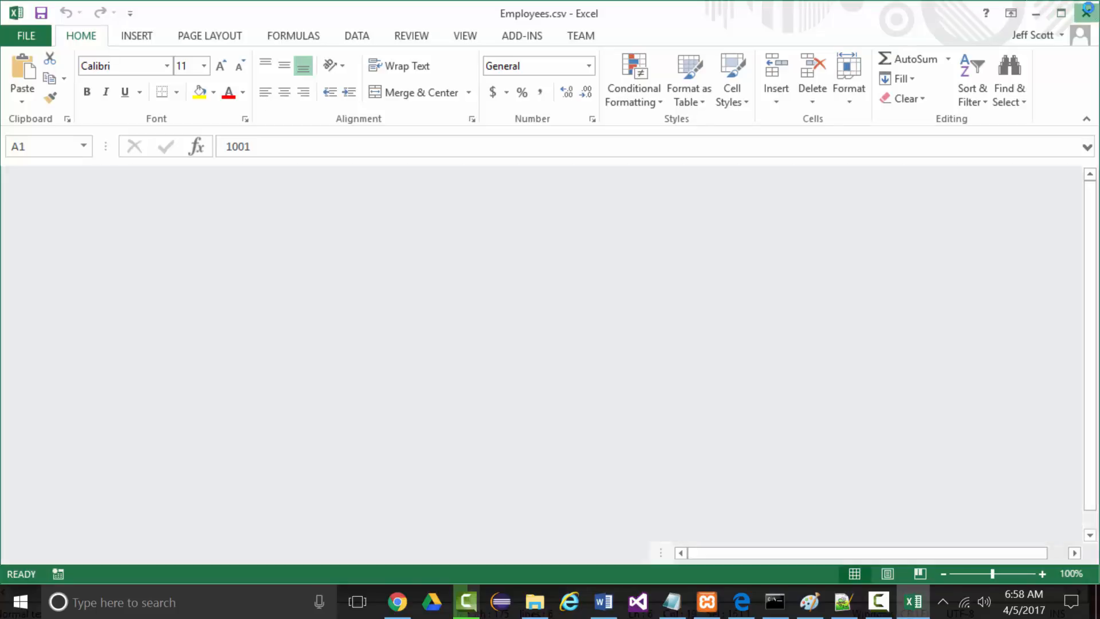
click(989, 13)
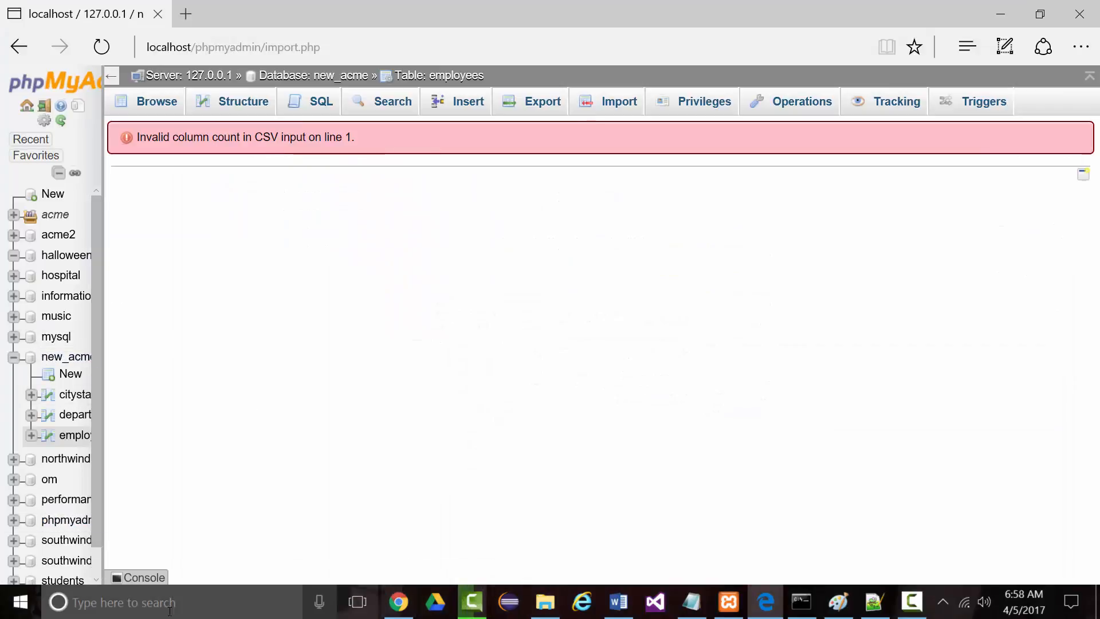
- Start Excel 2013, open the ACME.xlsx workbook from the CSV-Files folder, and show its Employees sheet
click(21, 608)
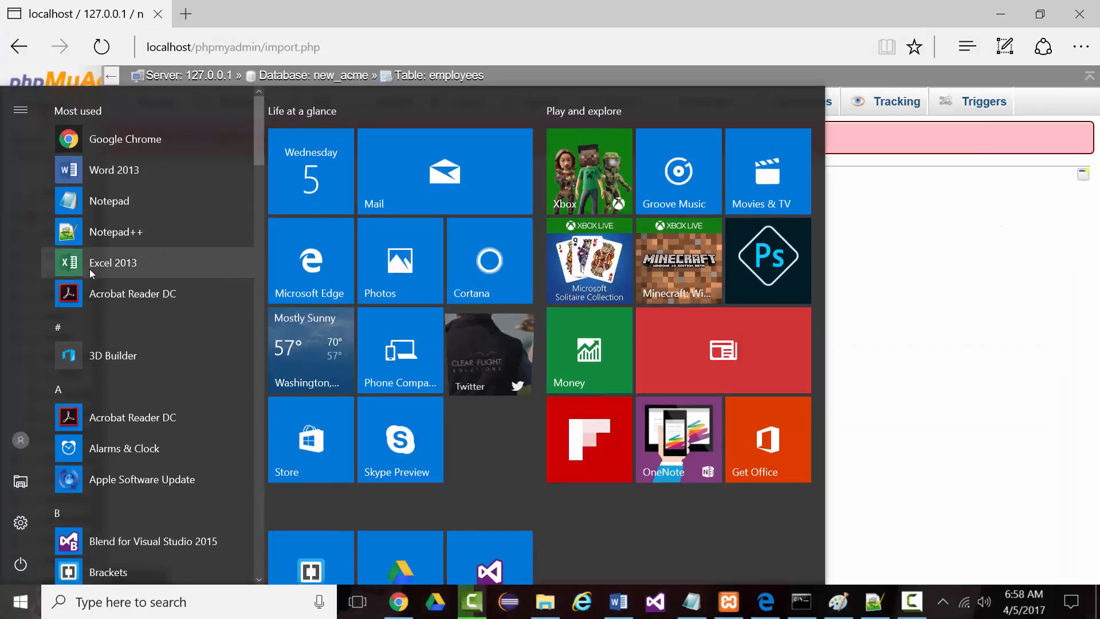
click(86, 216)
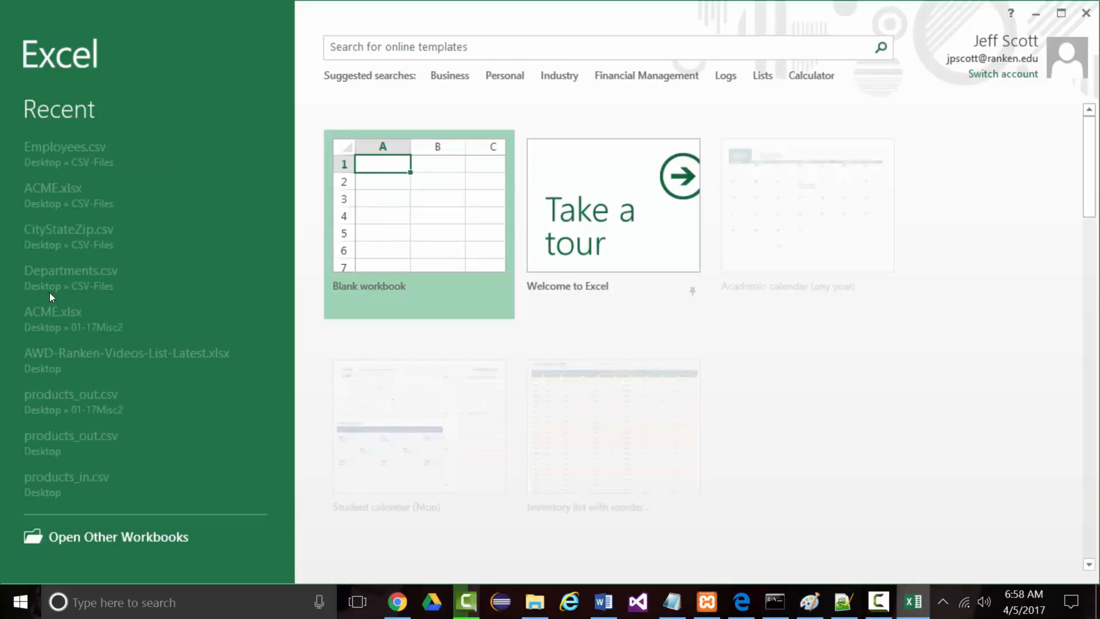
click(42, 197)
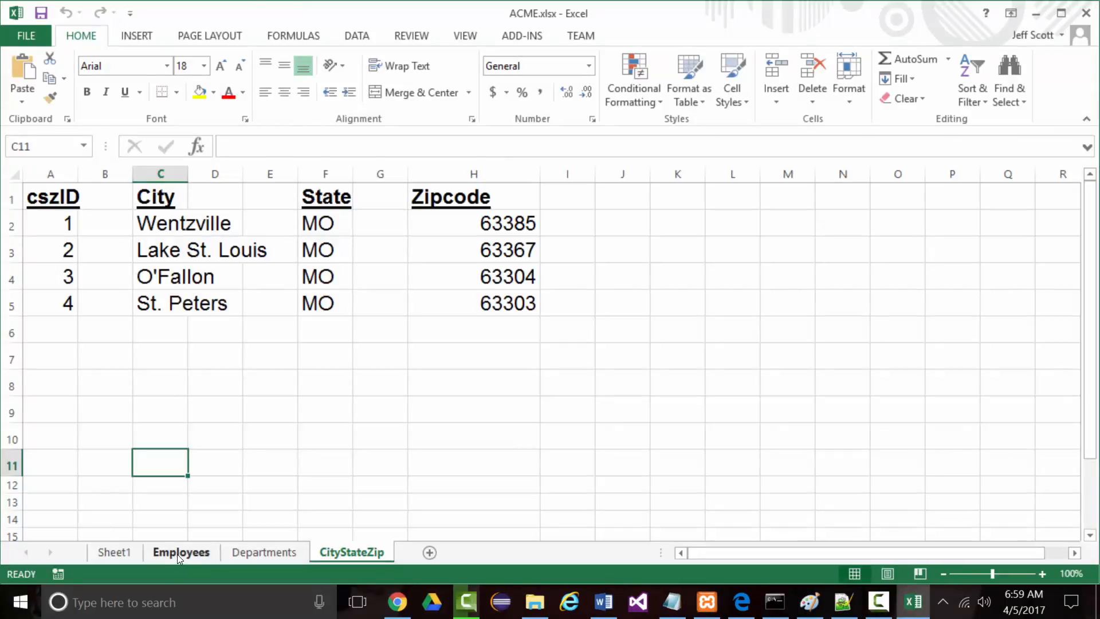
click(177, 553)
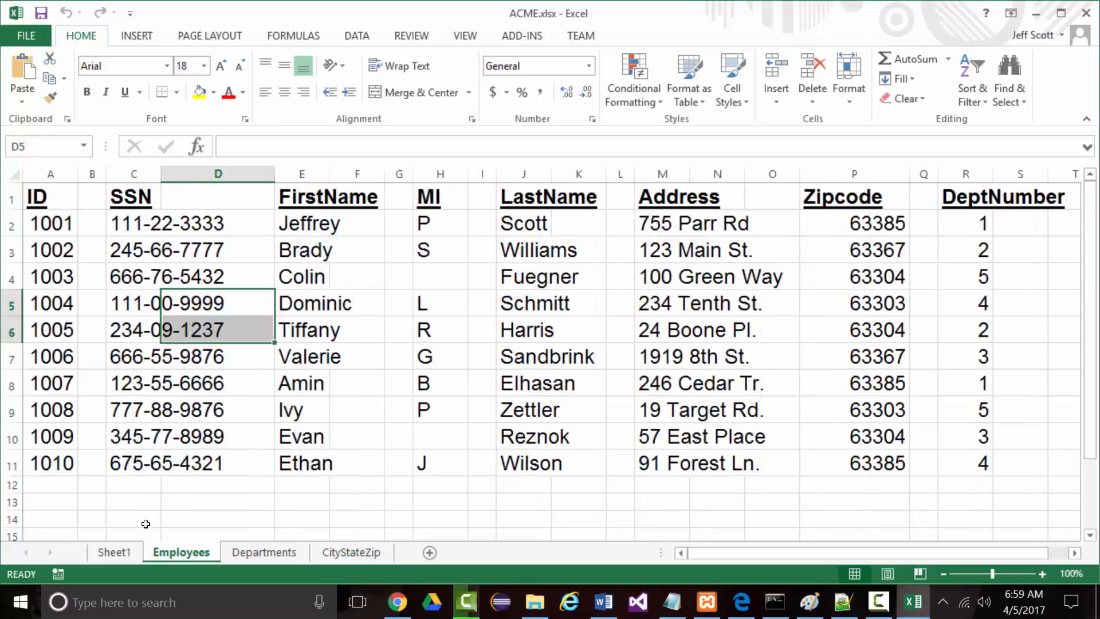
- Copy the entire Employees sheet contents into a new worksheet as a backup
click(30, 193)
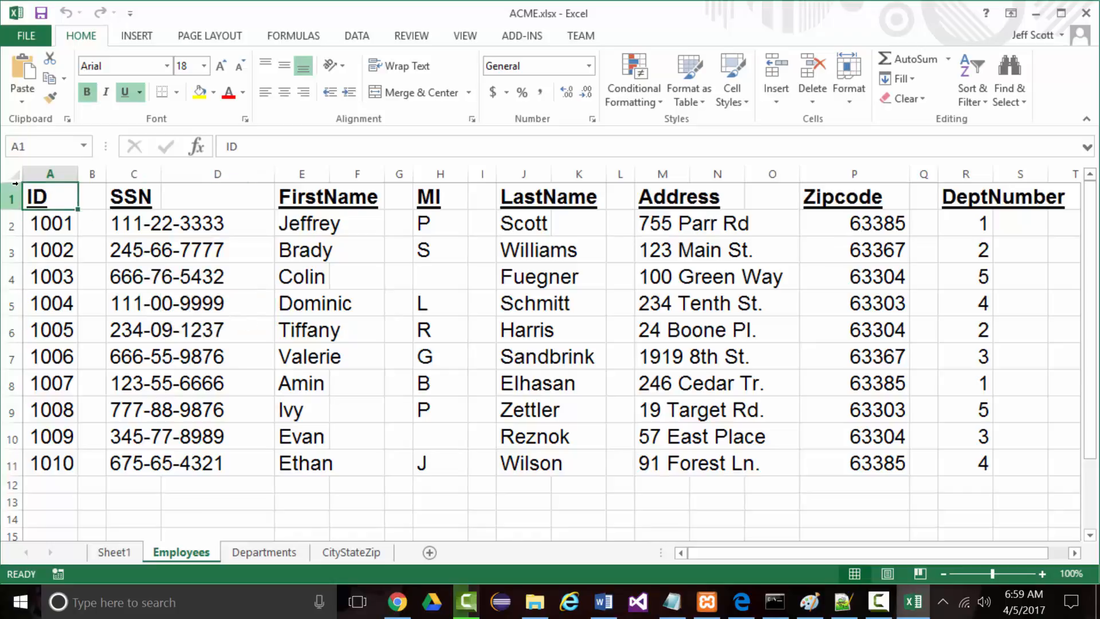
click(14, 176)
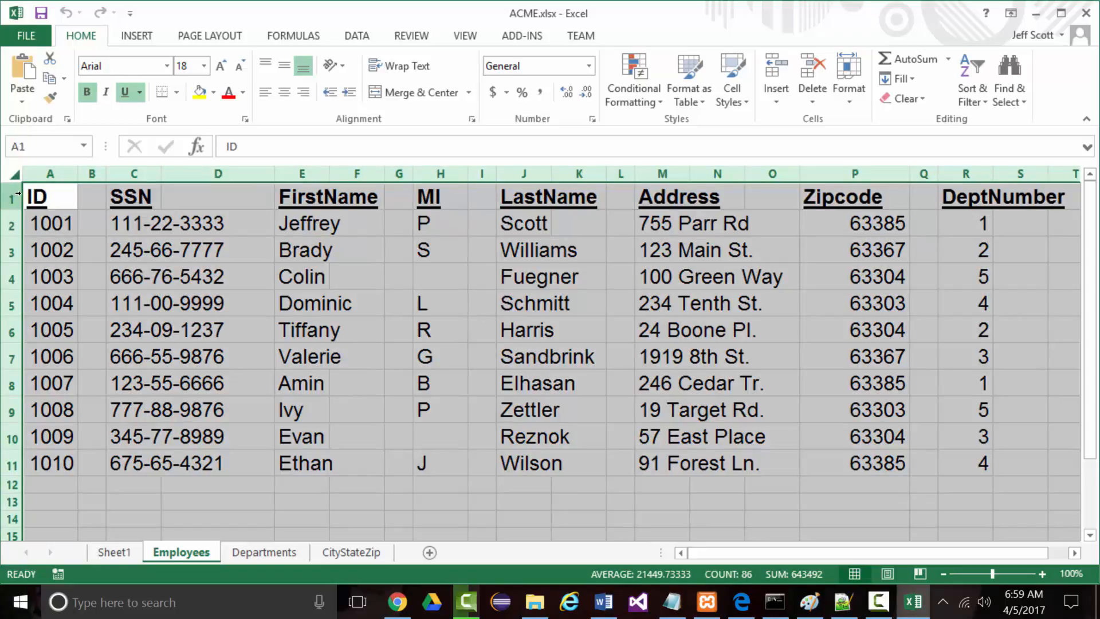
key(ctrl+c)
click(430, 552)
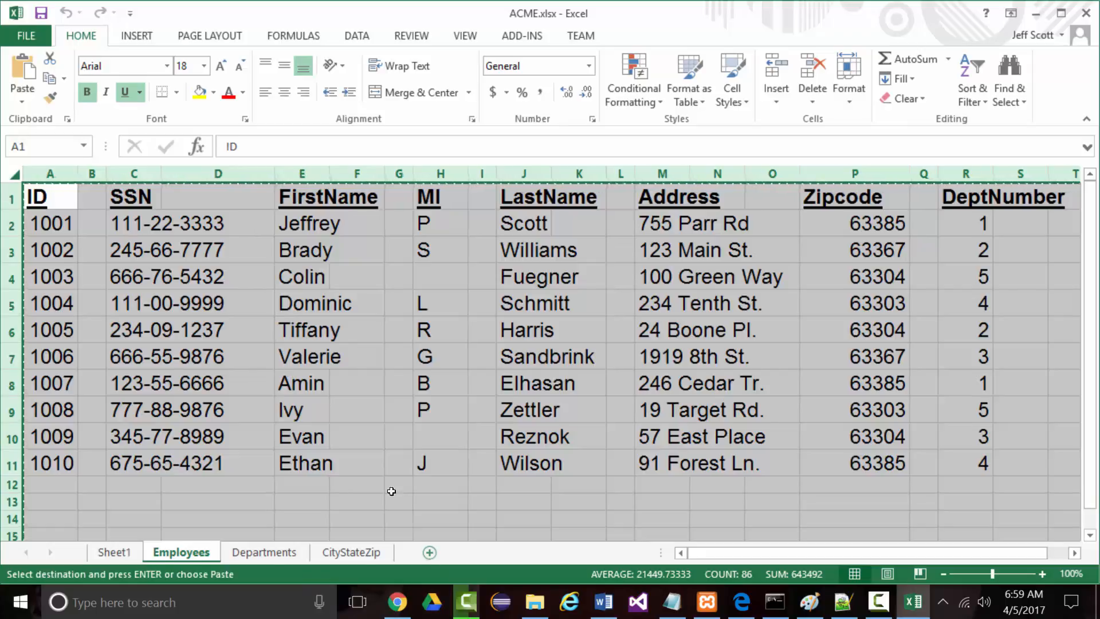
key(ctrl+v)
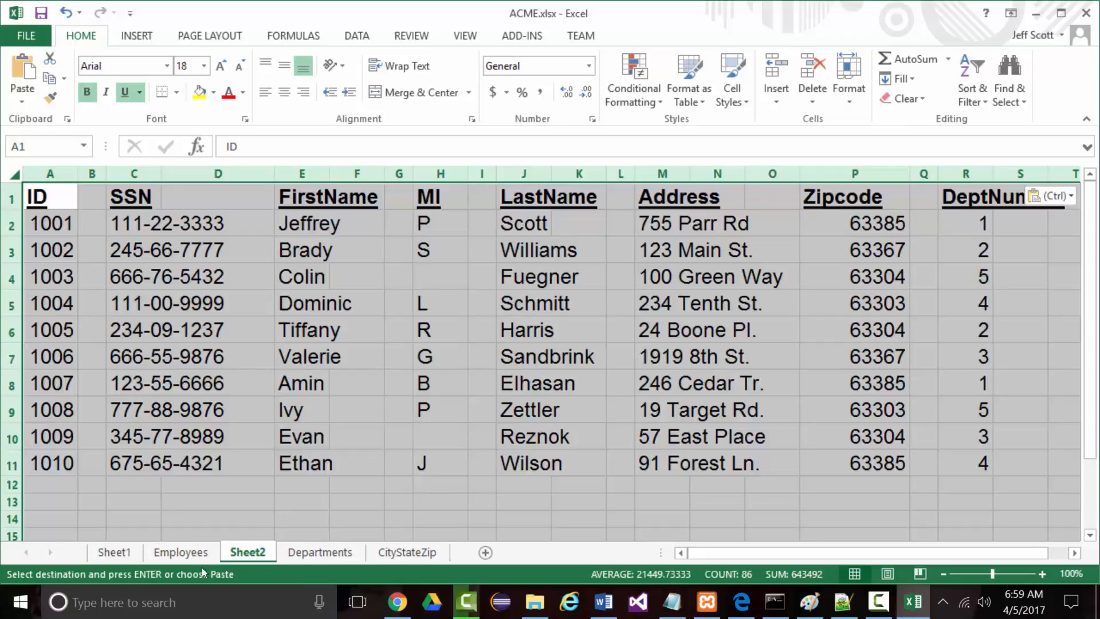
- Return to the Employees sheet and delete the header row containing the column names
click(189, 553)
drag(98, 242, 172, 302)
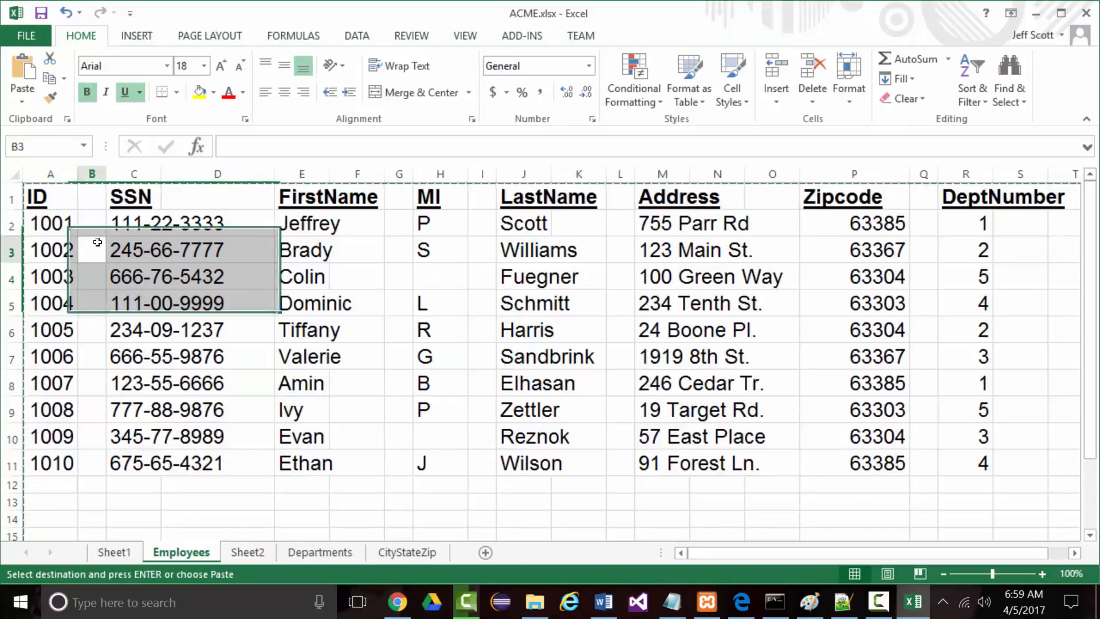
click(98, 242)
click(12, 196)
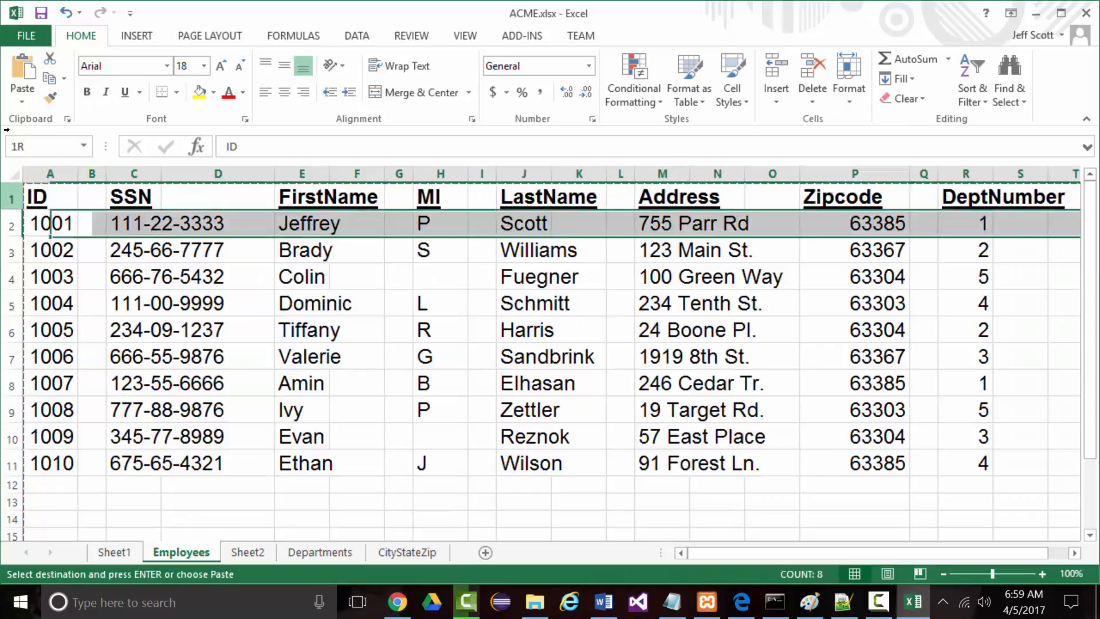
right_click(12, 195)
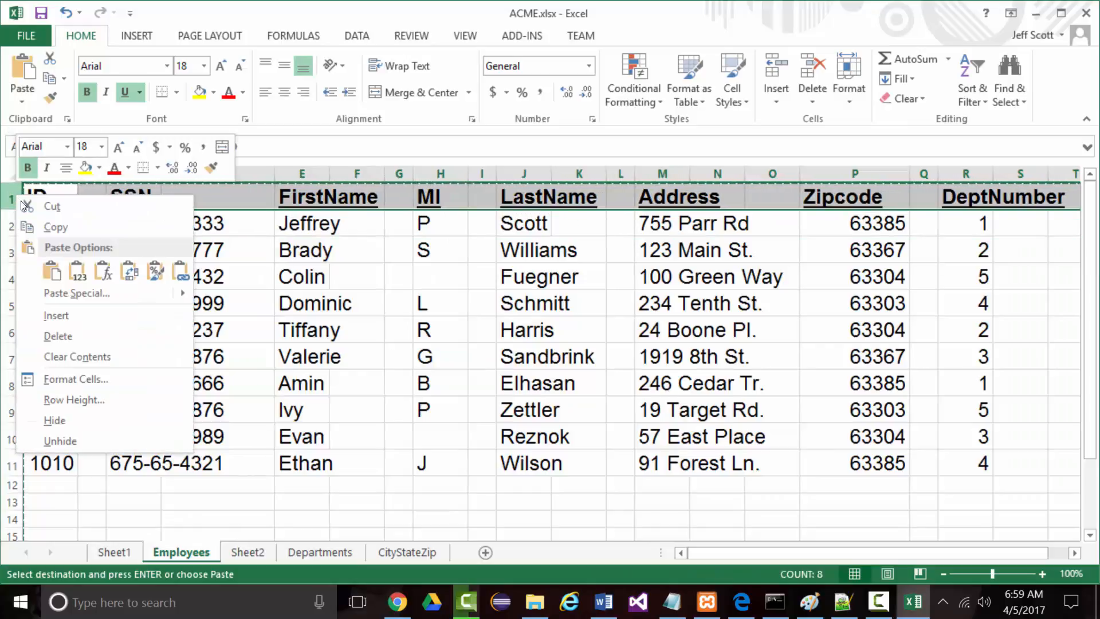
click(57, 333)
click(172, 504)
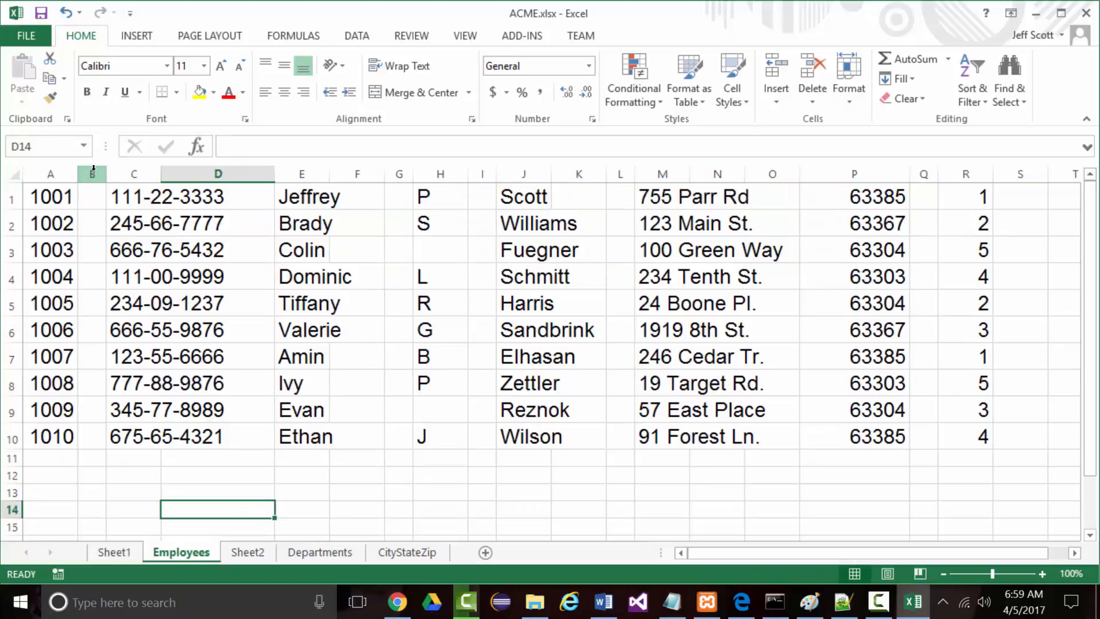
- Delete the empty columns before and after the SSN column, and widen the SSN column to fit its contents
click(93, 172)
right_click(93, 172)
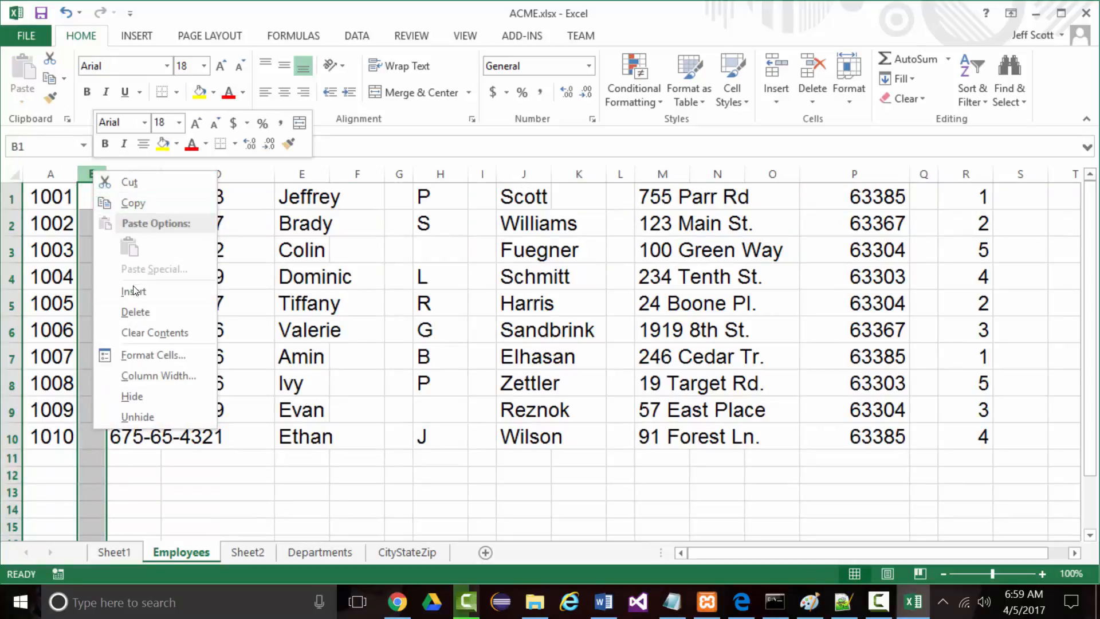
click(135, 312)
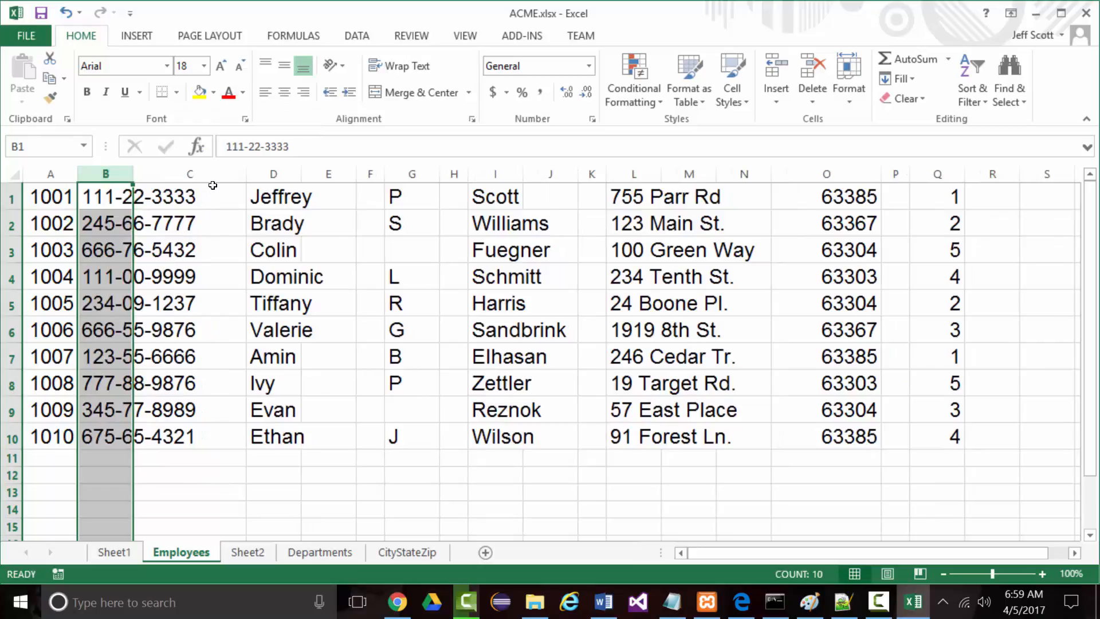
click(226, 174)
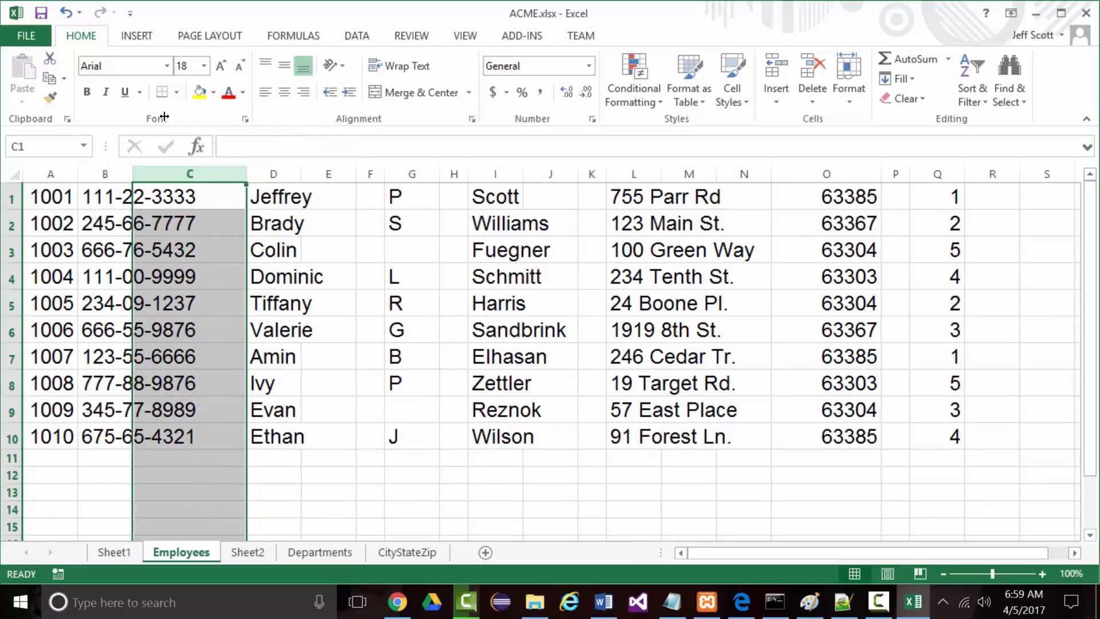
double_click(132, 174)
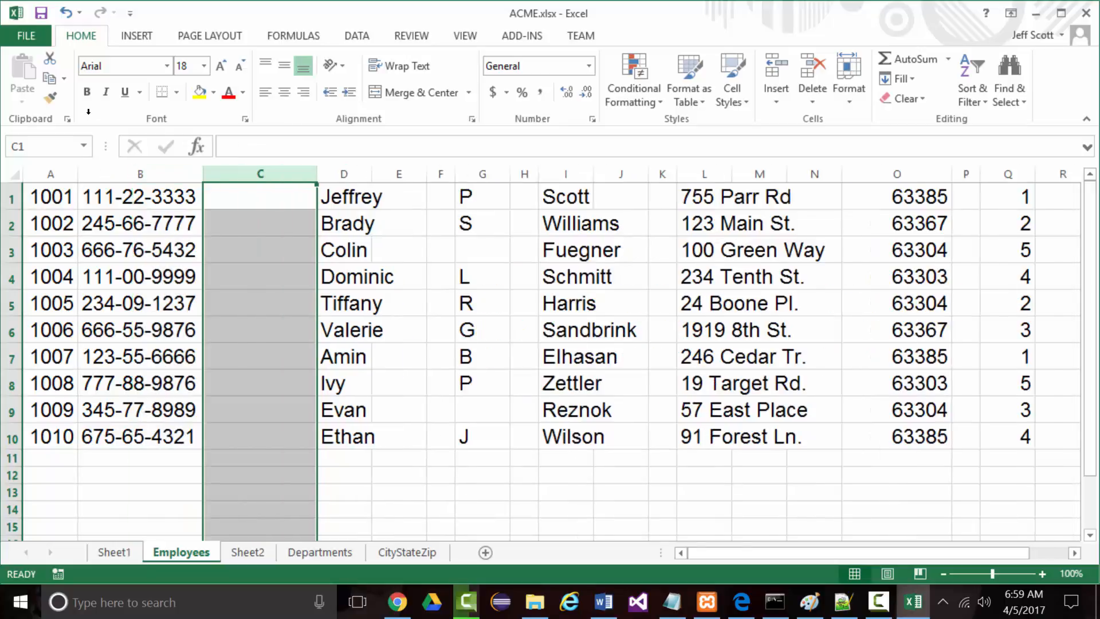
right_click(258, 175)
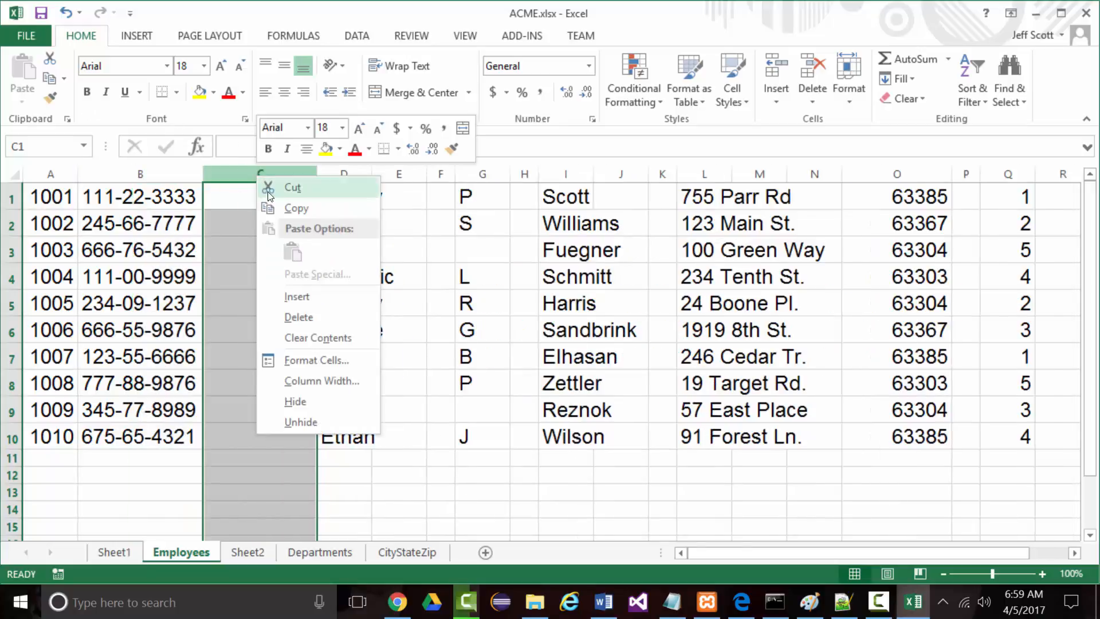
click(299, 318)
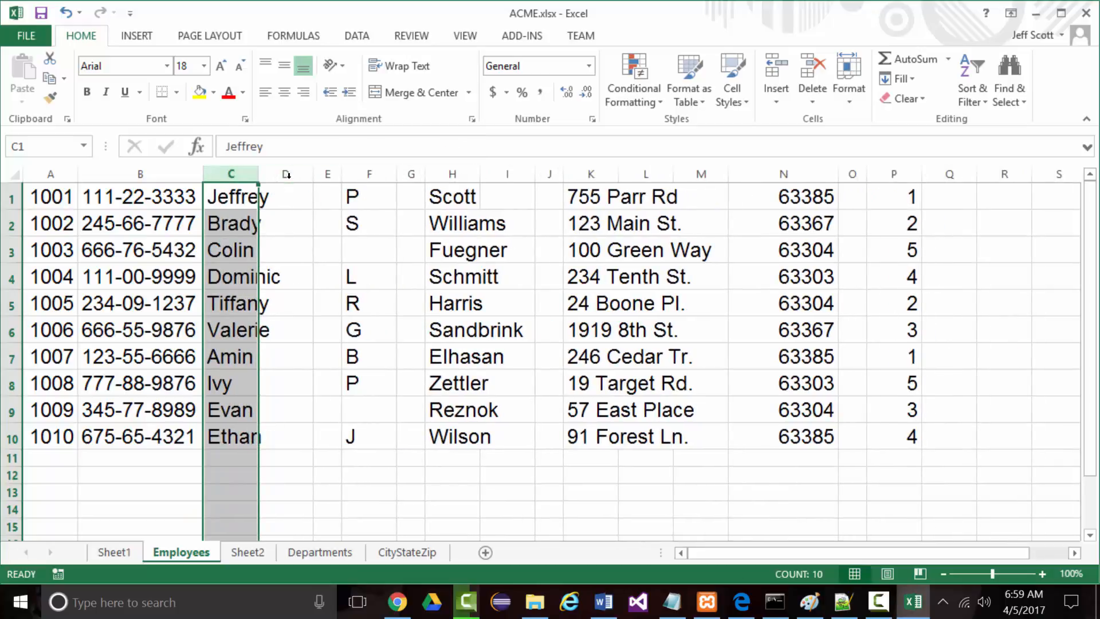
- Delete the two empty columns between the first names and middle initials, and narrow the middle-initial column
click(287, 174)
right_click(286, 174)
click(325, 310)
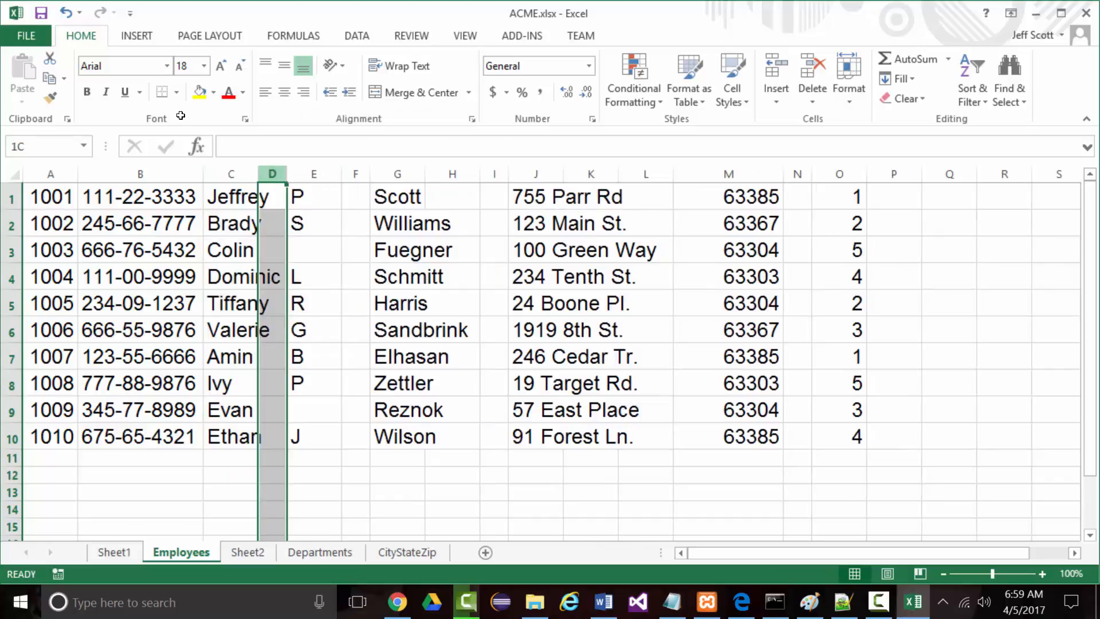
right_click(274, 172)
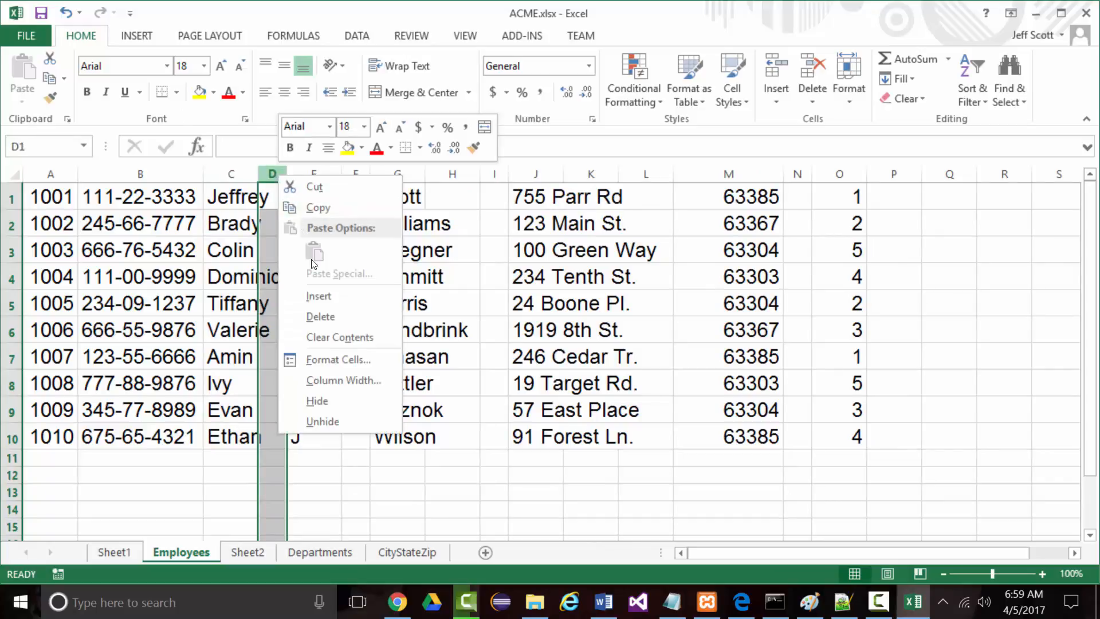
click(320, 324)
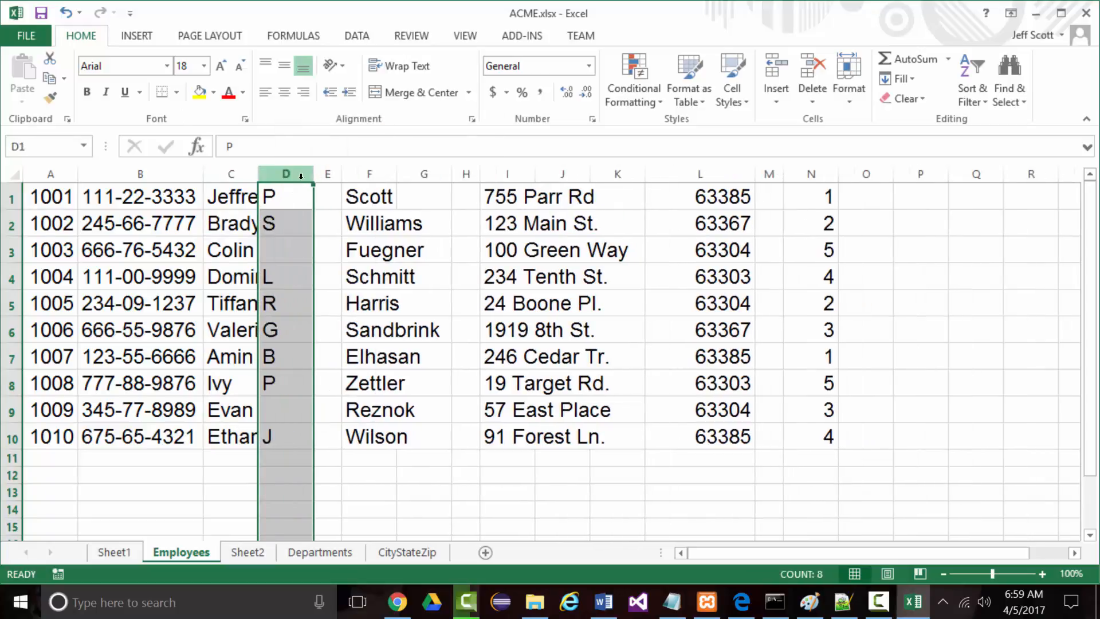
drag(312, 173, 284, 173)
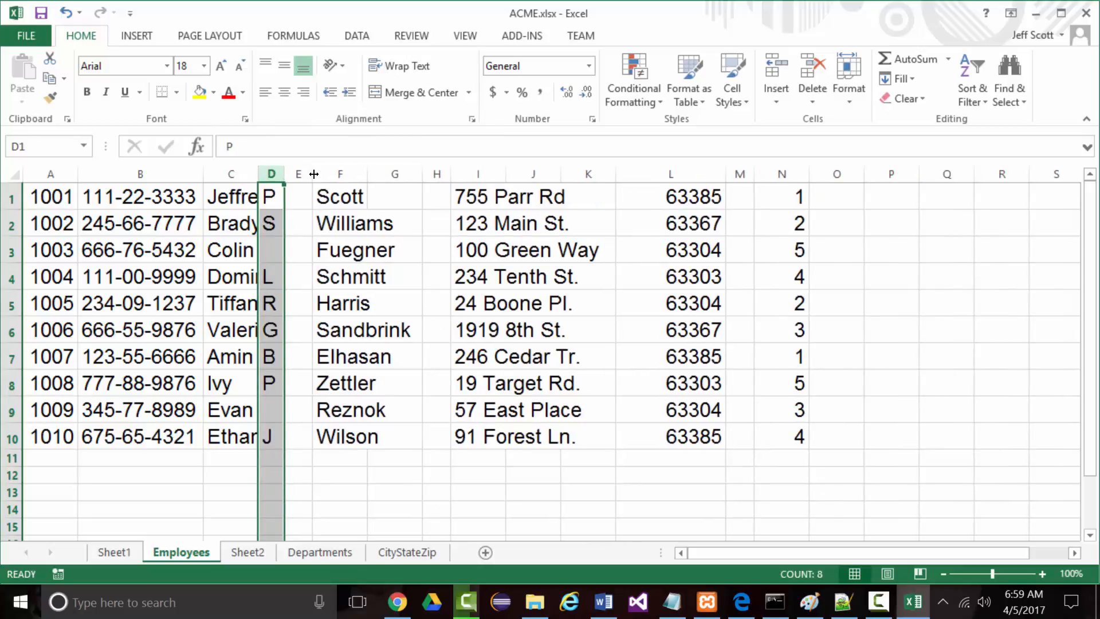
- Delete the empty column after the middle initials and widen the last-name column to fit its contents
click(300, 172)
right_click(301, 173)
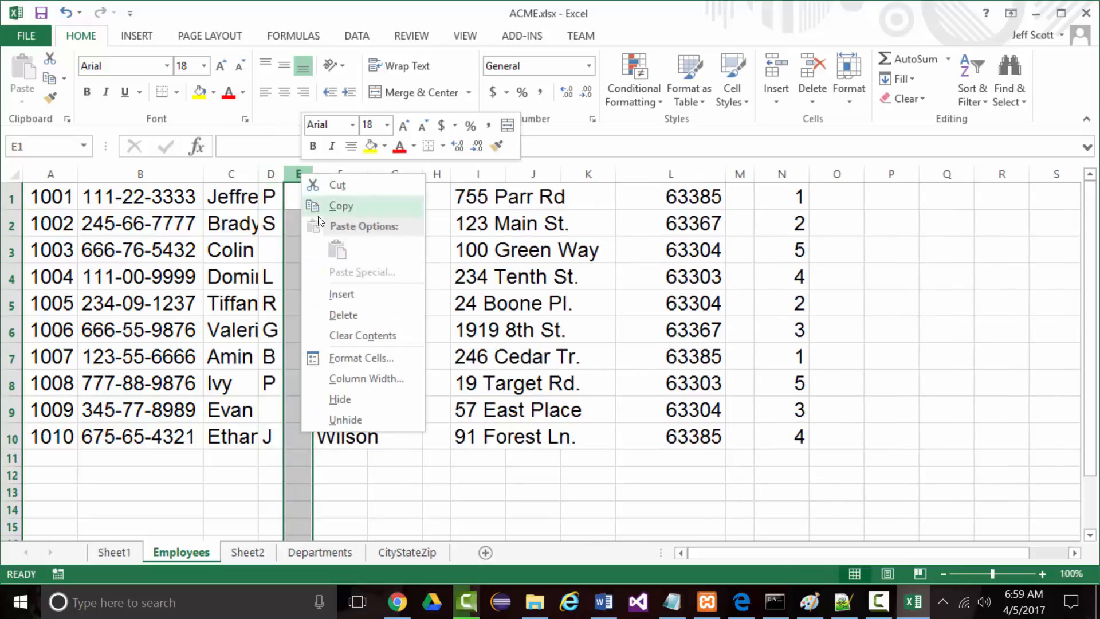
click(343, 316)
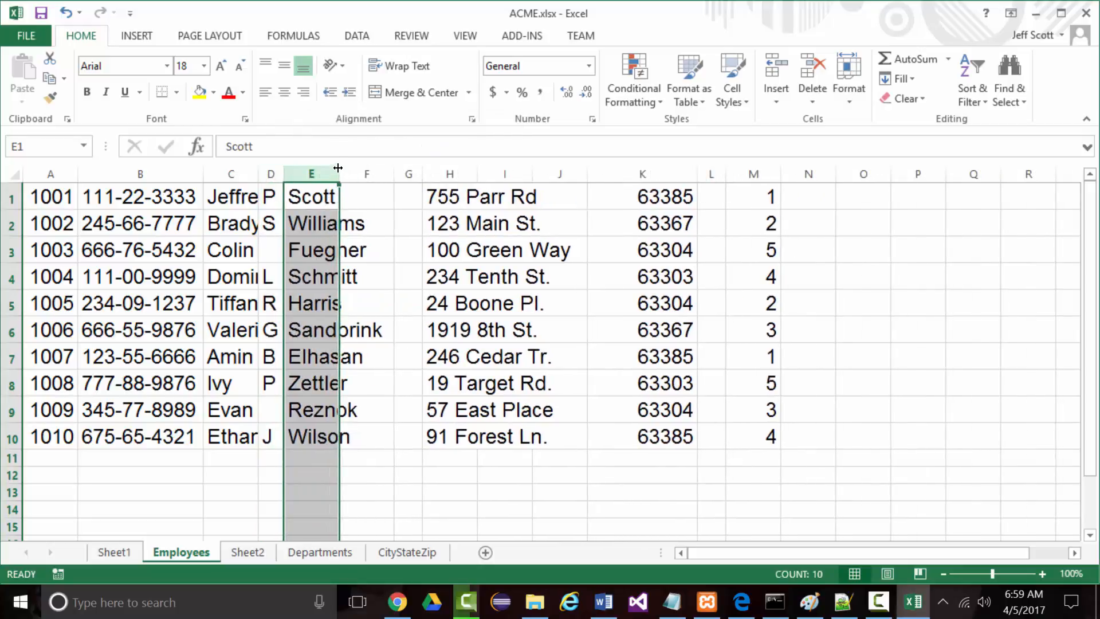
drag(338, 168, 389, 167)
- Delete the two empty columns between the last names and street addresses, and autofit the address column
click(401, 173)
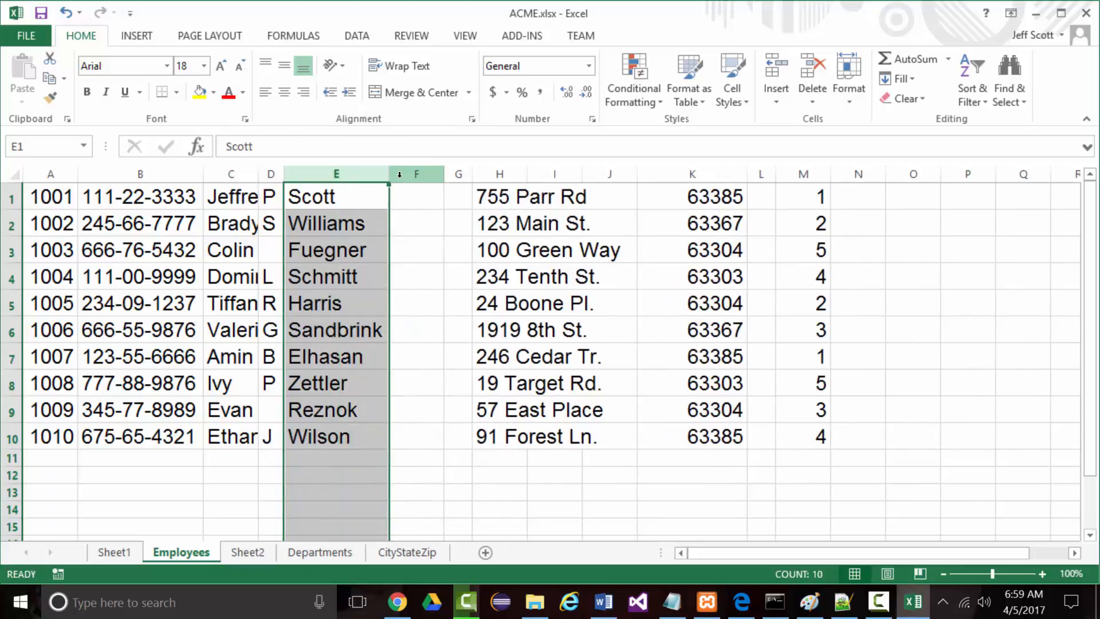
right_click(402, 171)
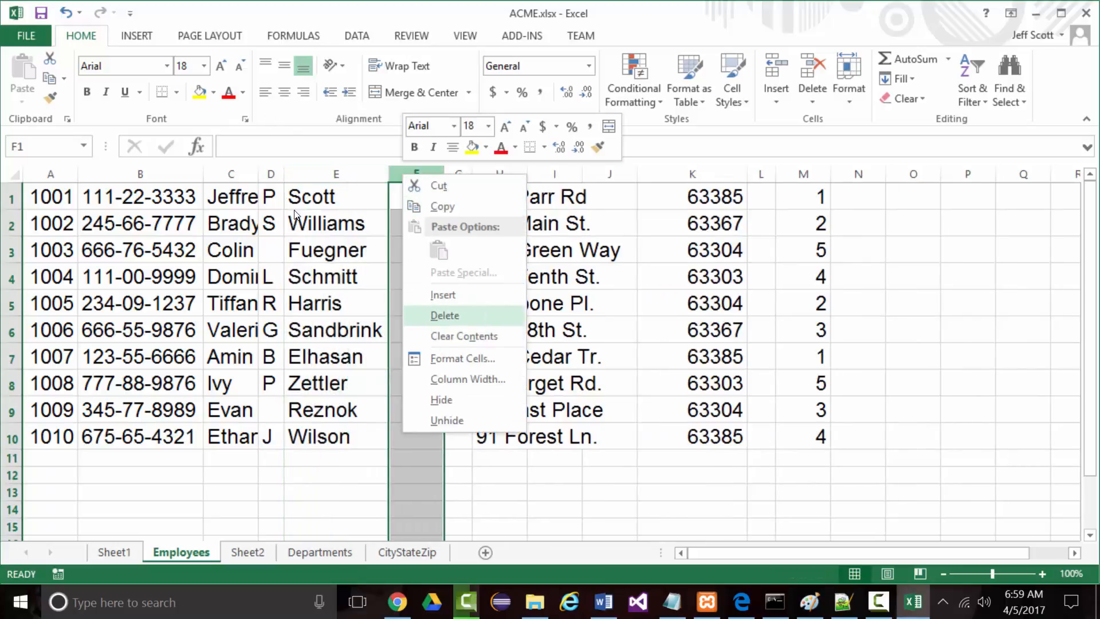
click(444, 316)
right_click(401, 173)
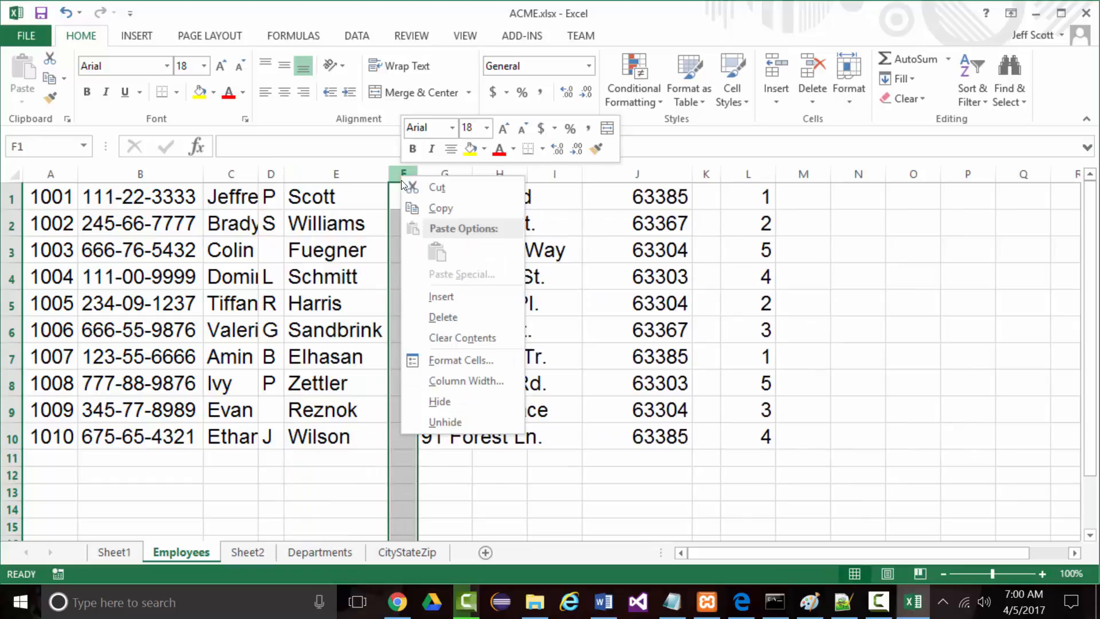
click(438, 313)
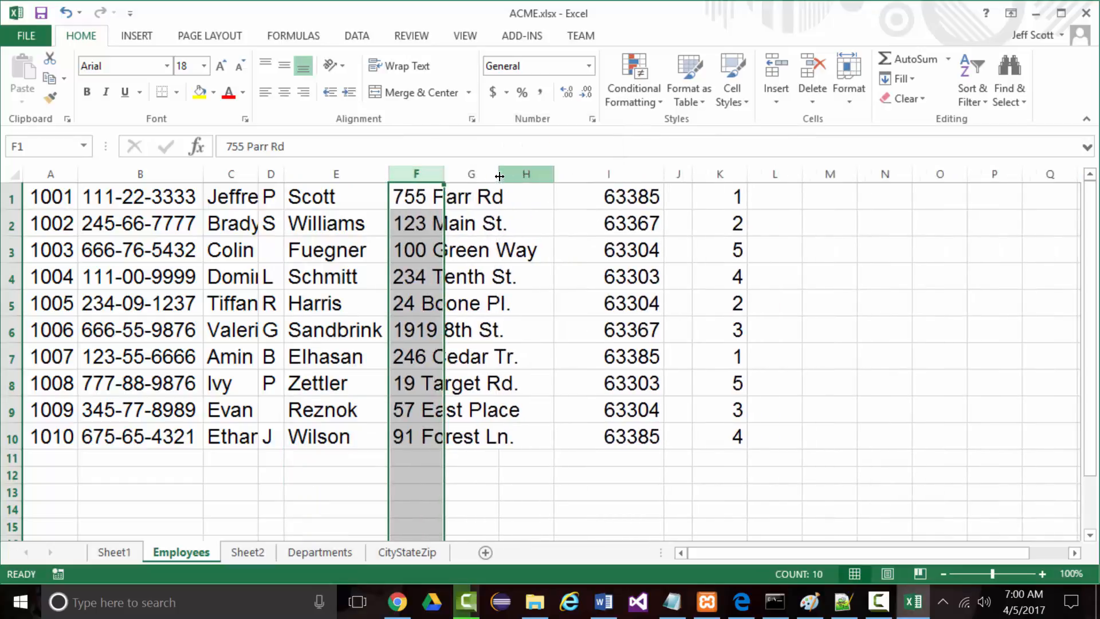
drag(445, 174, 445, 173)
double_click(445, 173)
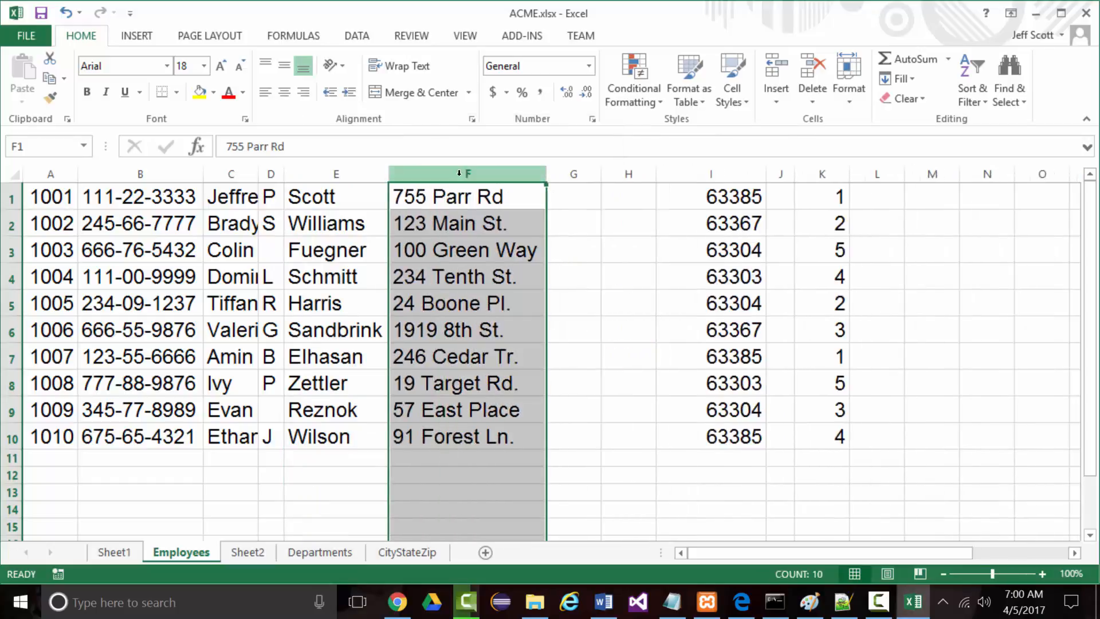
- Delete the two empty columns between the street addresses and ZIP codes, and autofit the ZIP code column
click(570, 174)
right_click(568, 175)
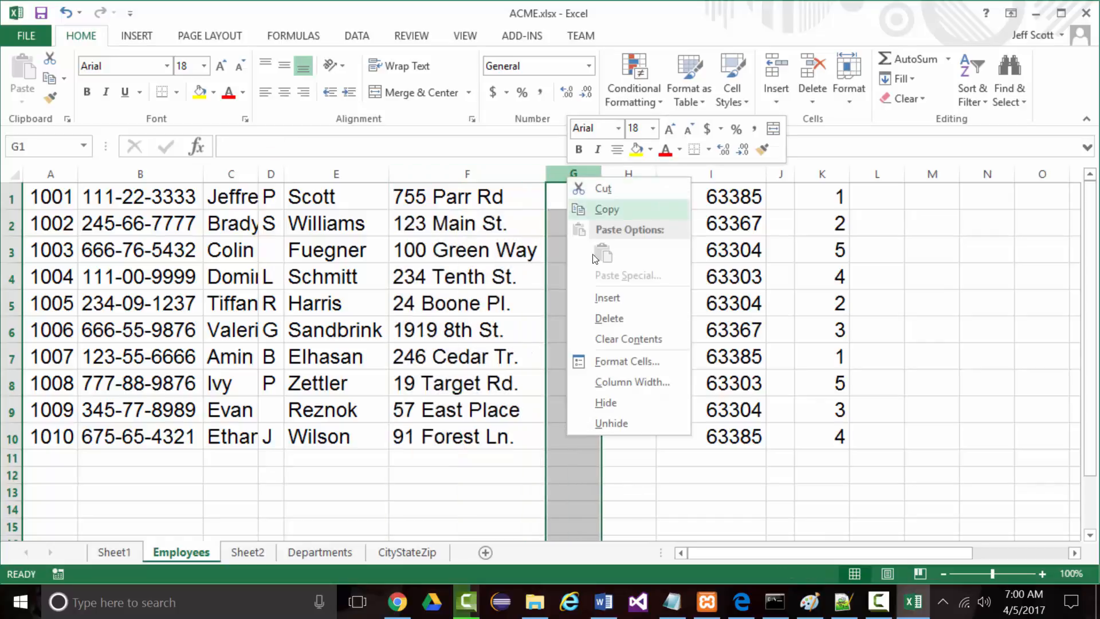
click(607, 318)
right_click(570, 174)
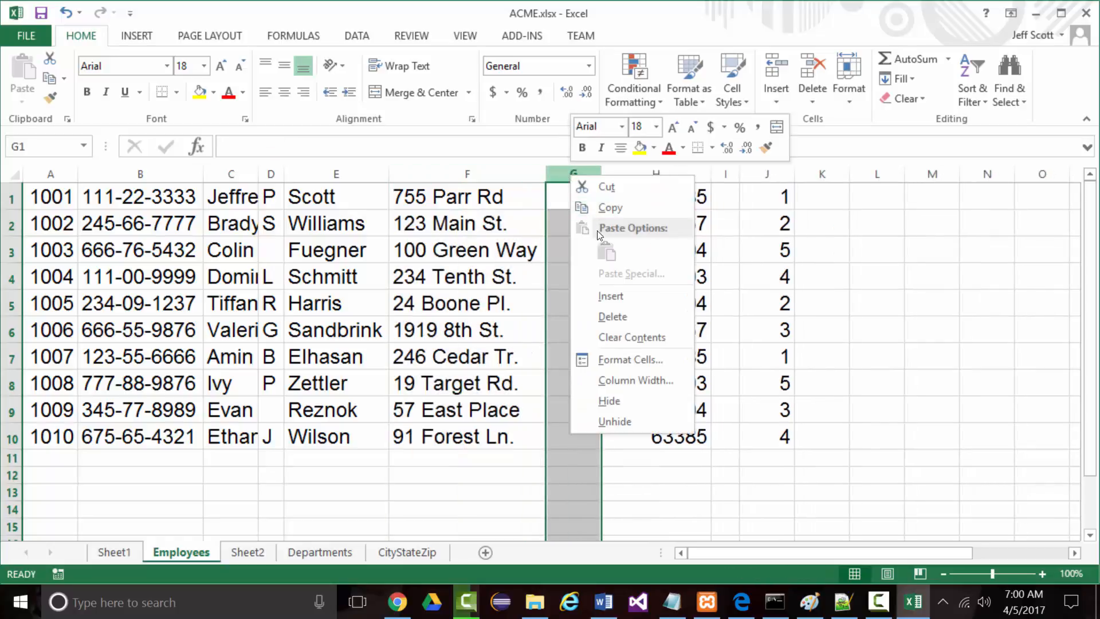
click(606, 316)
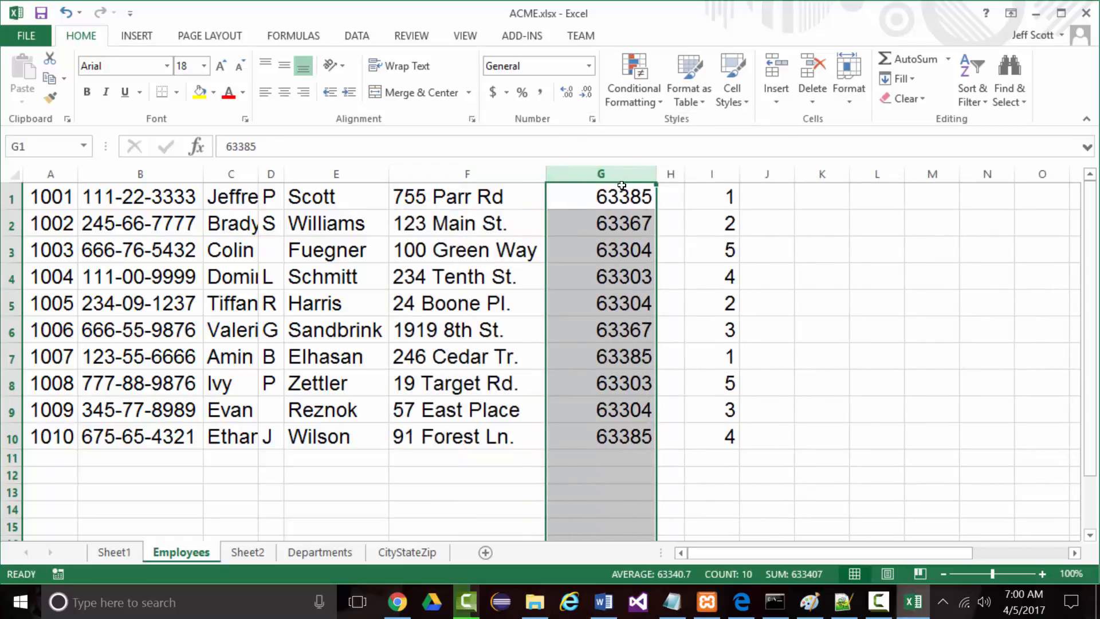
double_click(657, 174)
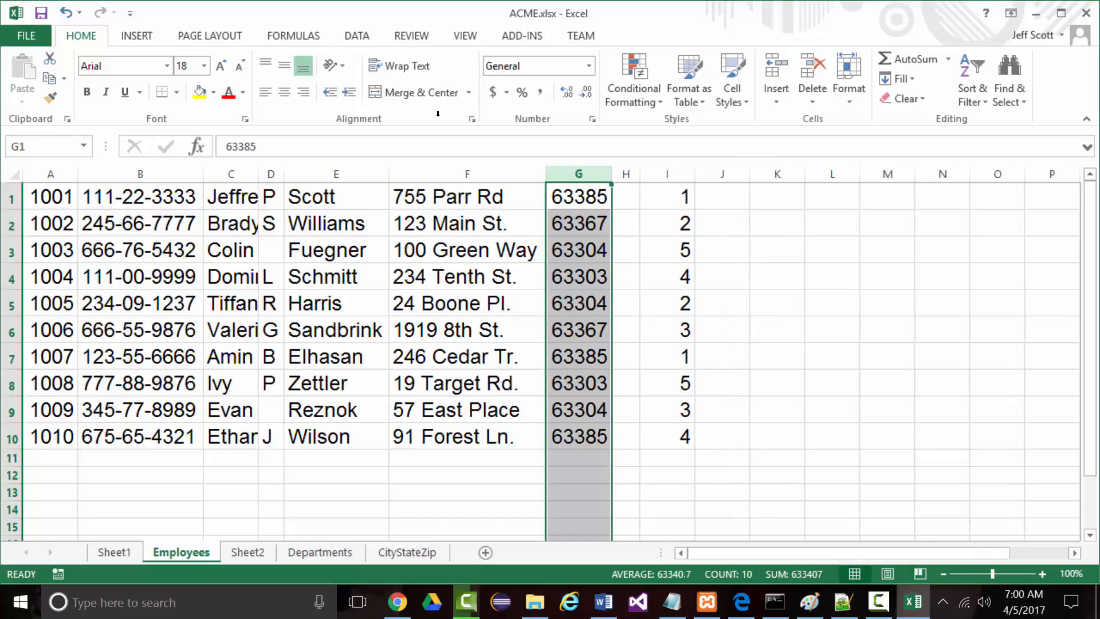
- Delete the empty columns before and after the final single-digit number column, and autofit that column
right_click(625, 175)
click(658, 318)
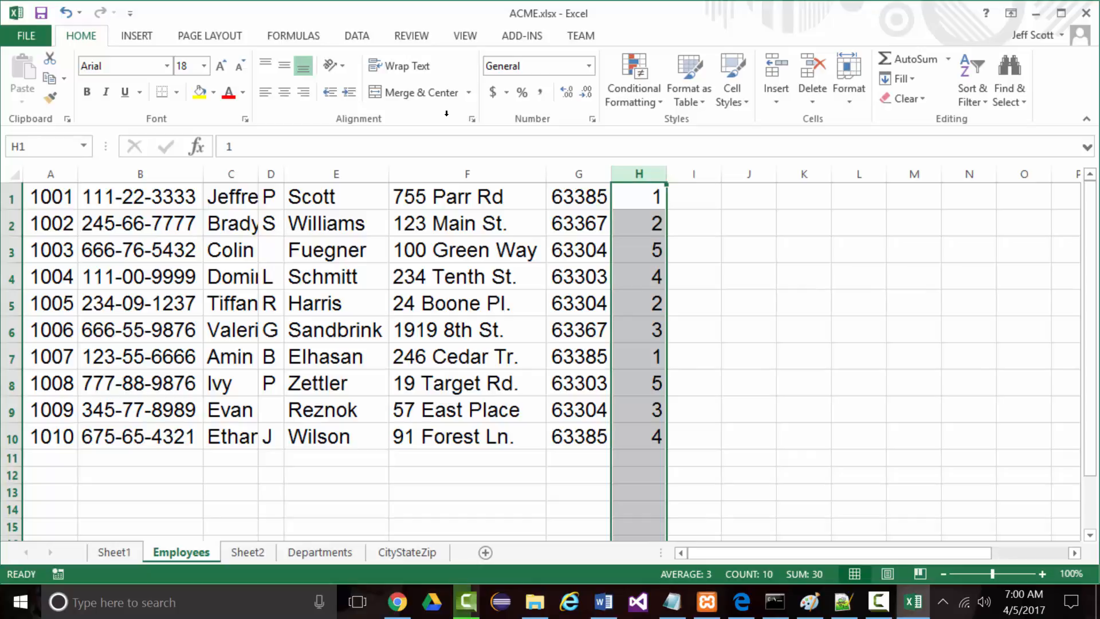
right_click(673, 174)
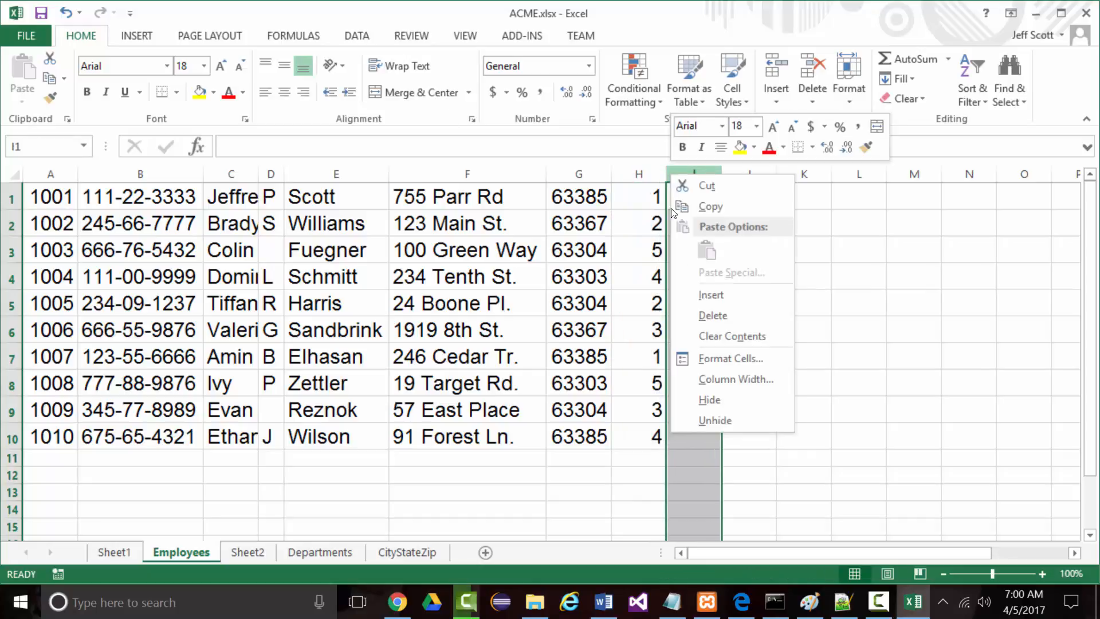
click(702, 315)
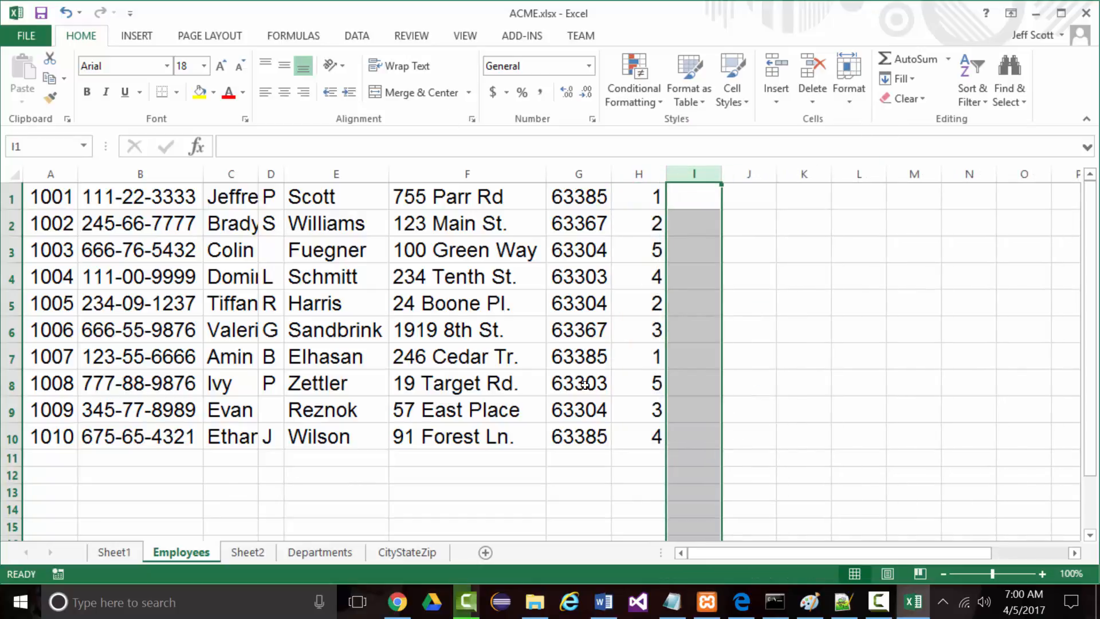
click(433, 520)
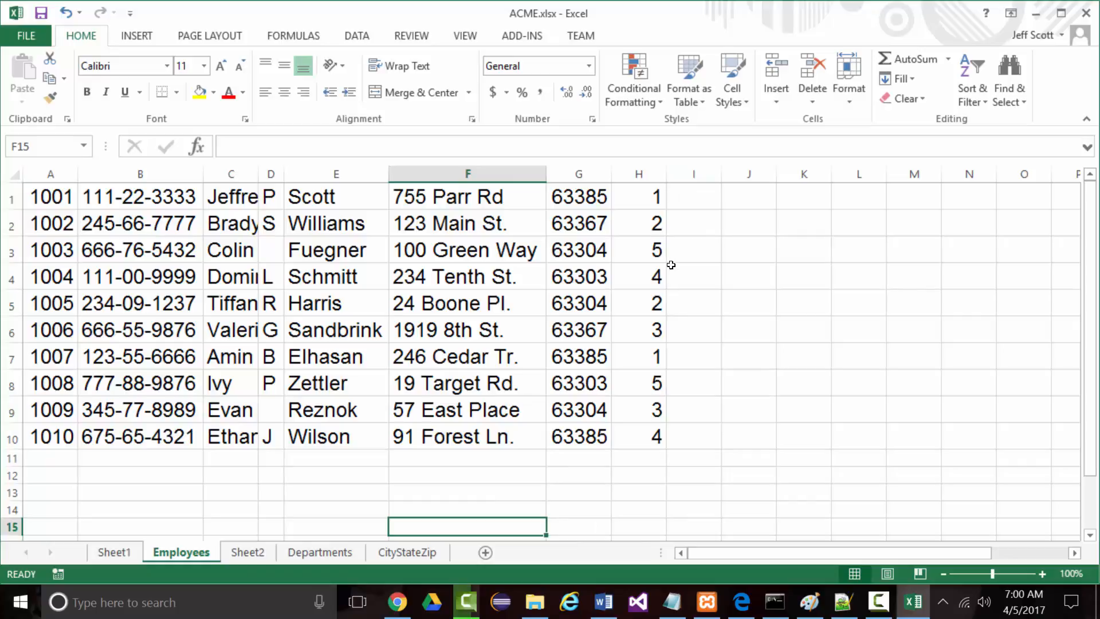
double_click(667, 174)
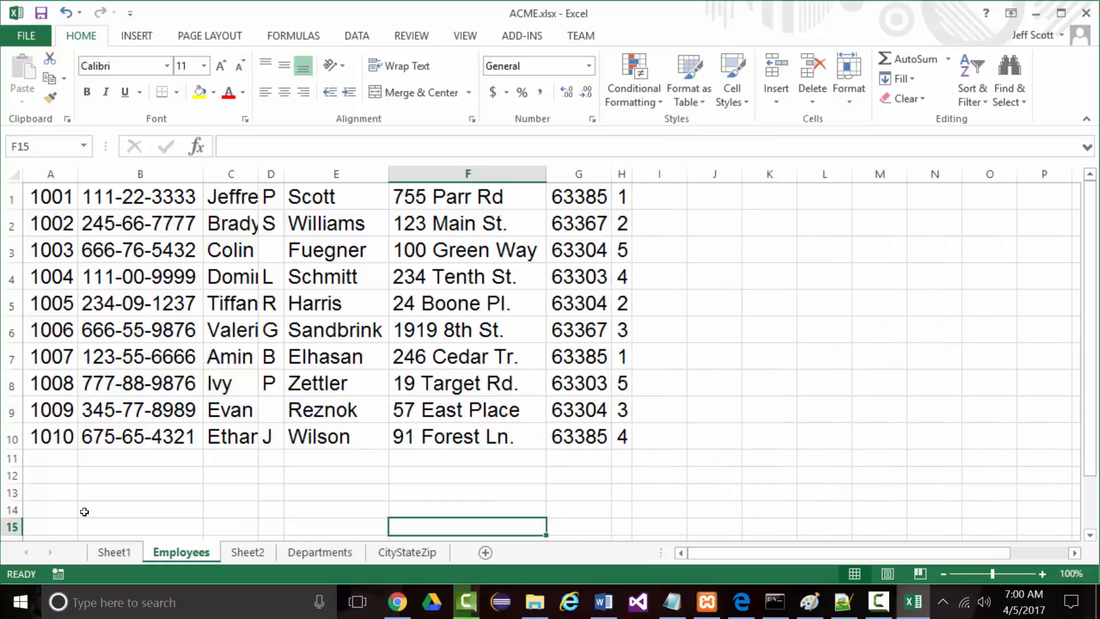
- Delete the blank rows 11 to 15 below the employee records
drag(9, 461, 12, 526)
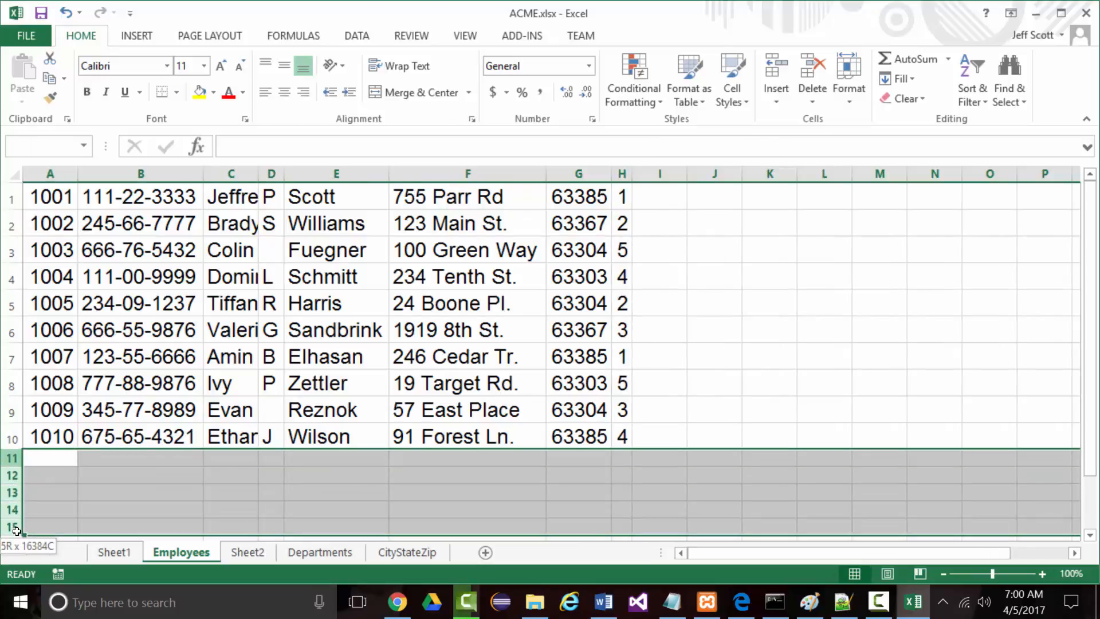
right_click(23, 505)
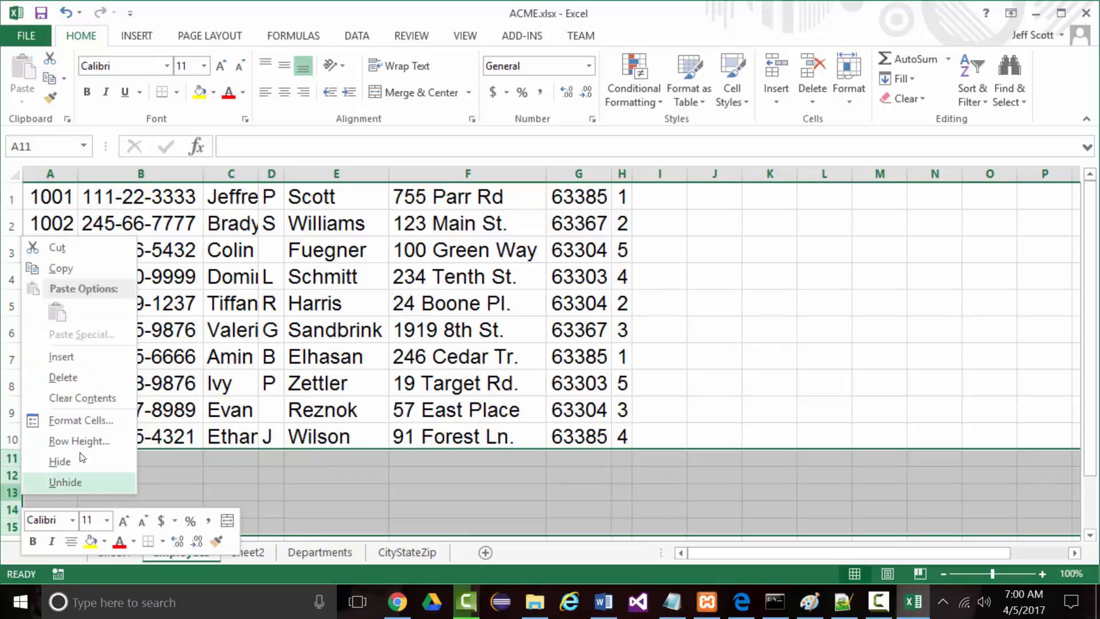
click(67, 375)
click(229, 510)
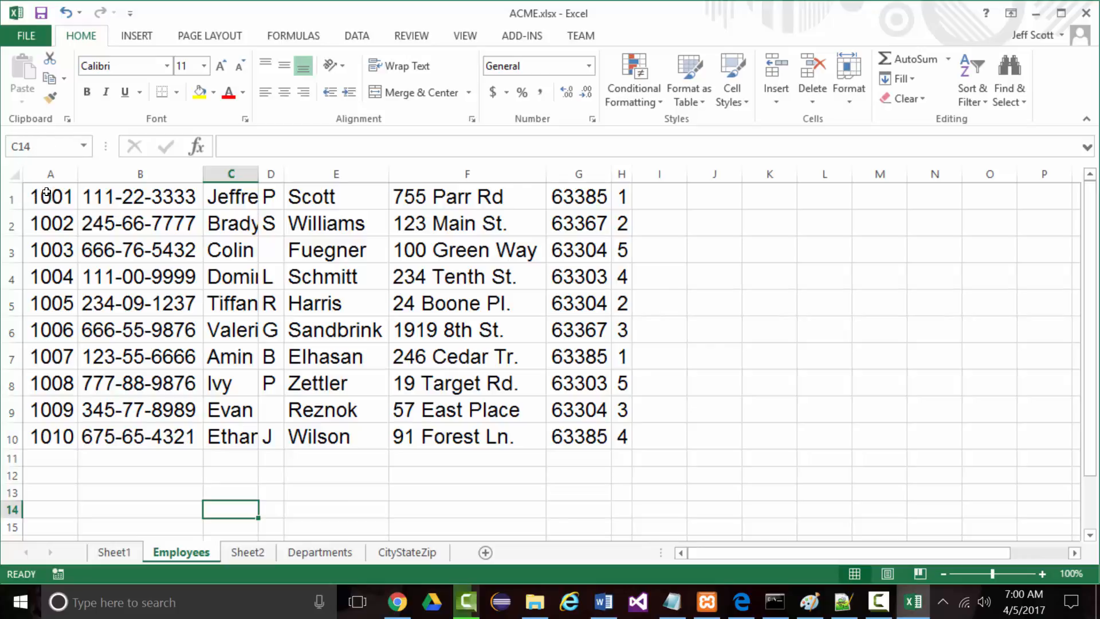
- Select A1:H10 and save the Employees sheet as CSV (Comma delimited) over Employees.csv in the CSV-Files folder, keeping the CSV format
drag(46, 195, 627, 438)
click(27, 36)
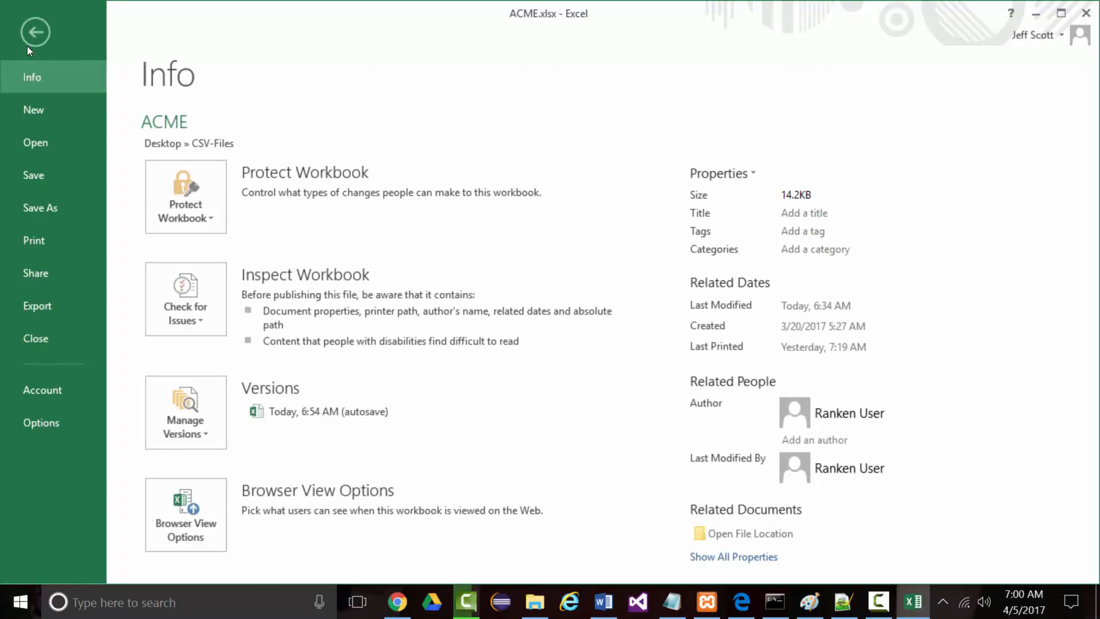
click(30, 206)
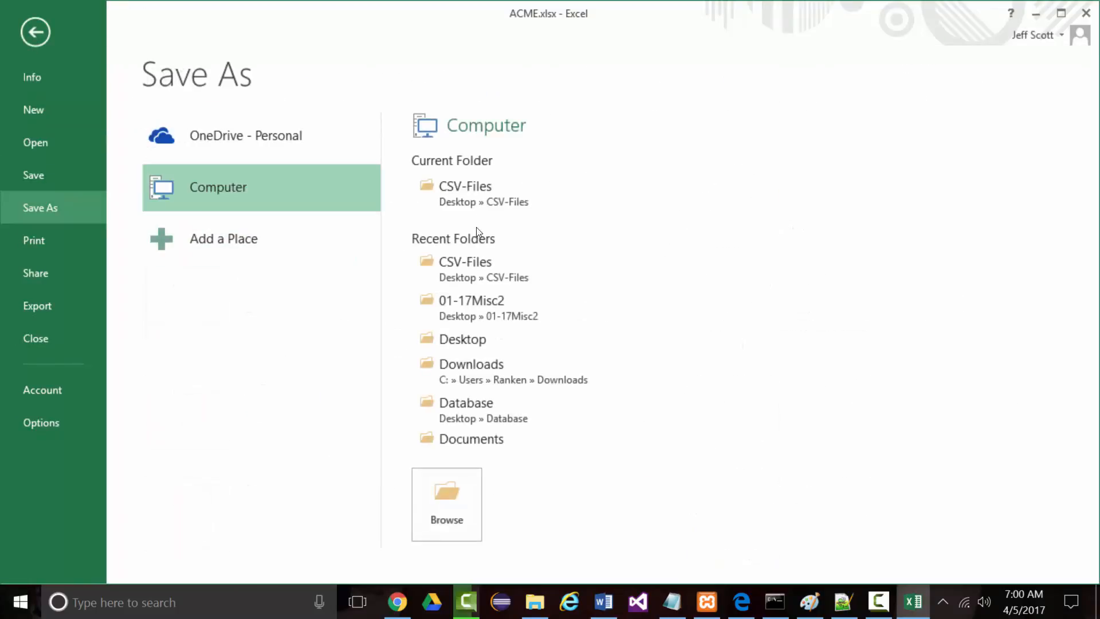
click(467, 192)
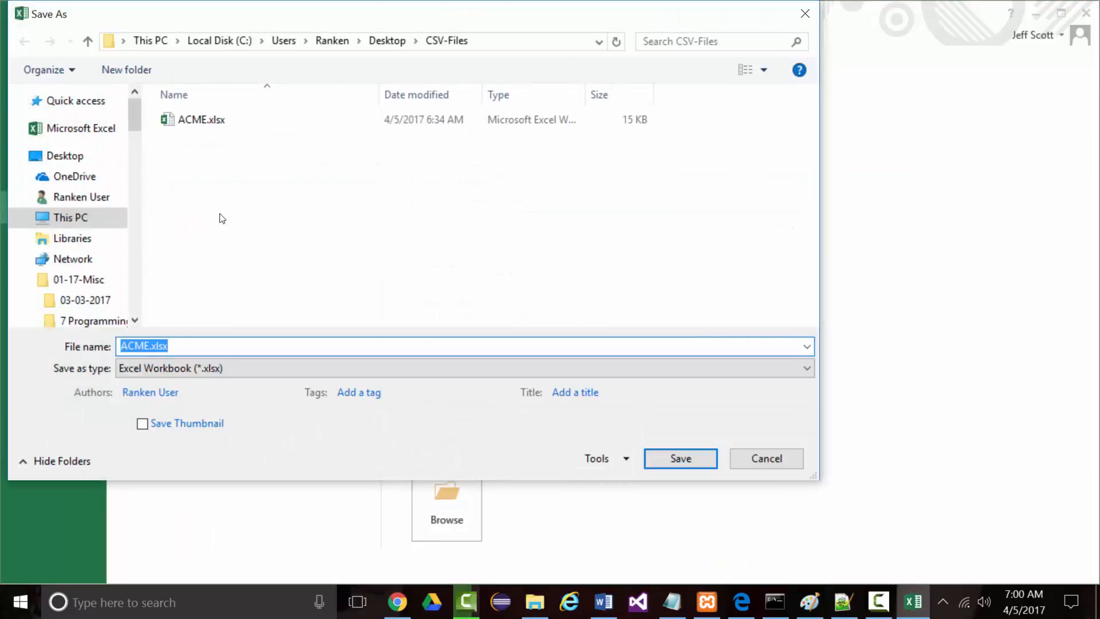
click(190, 365)
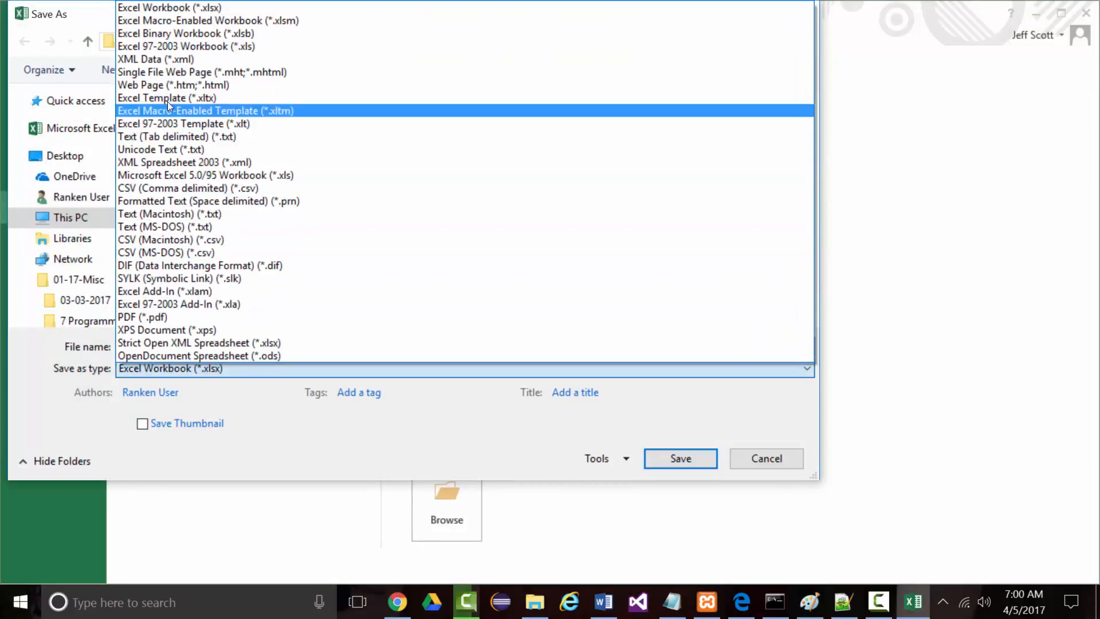
click(150, 188)
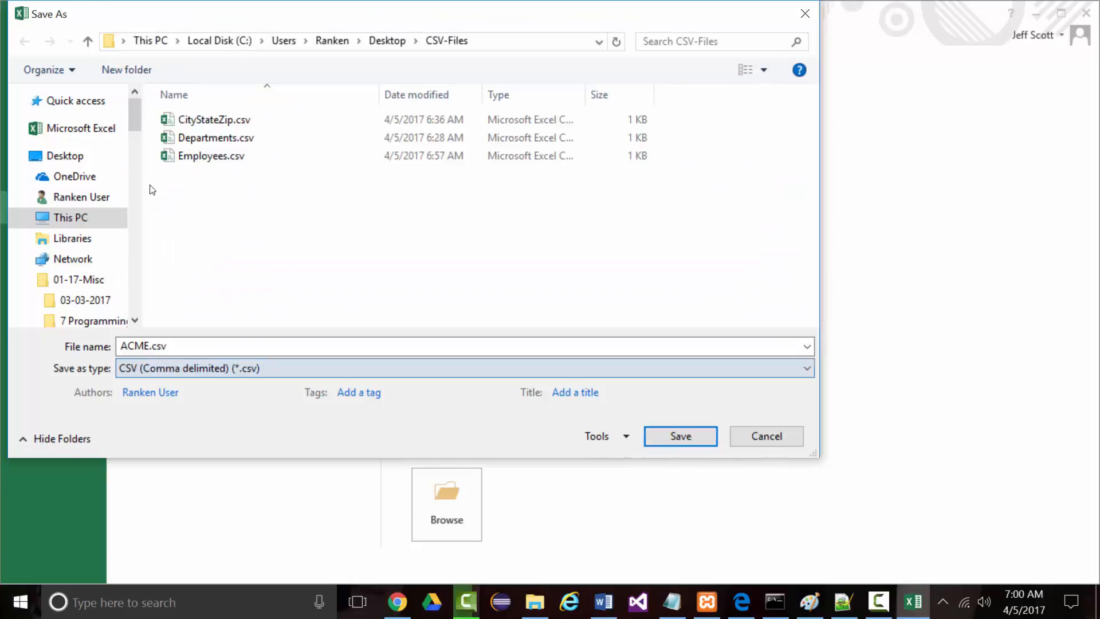
click(187, 155)
click(674, 434)
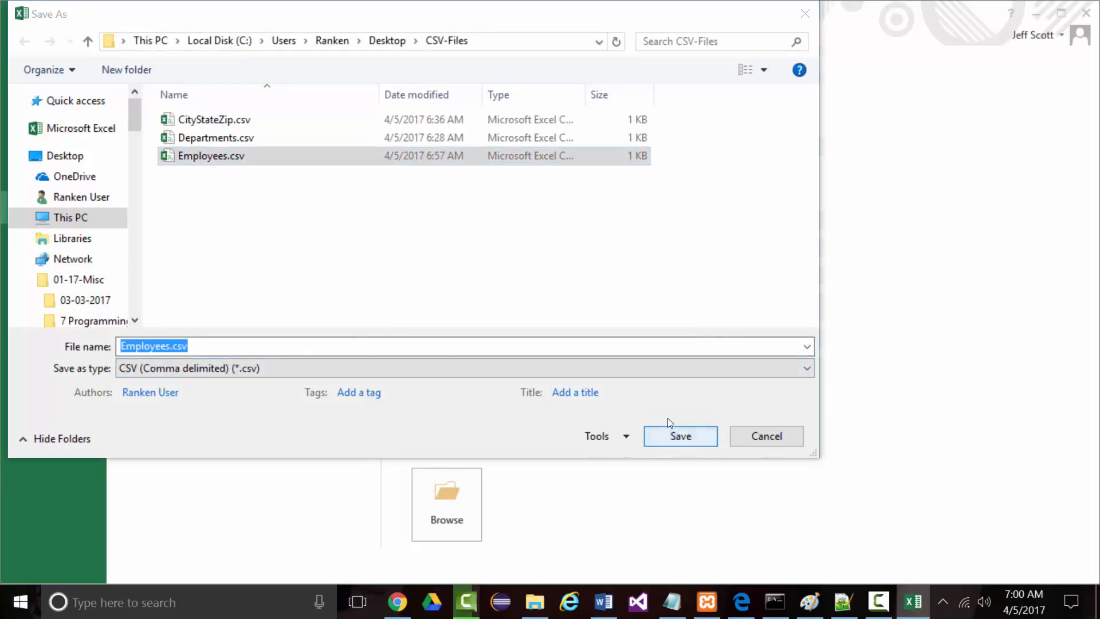
click(598, 306)
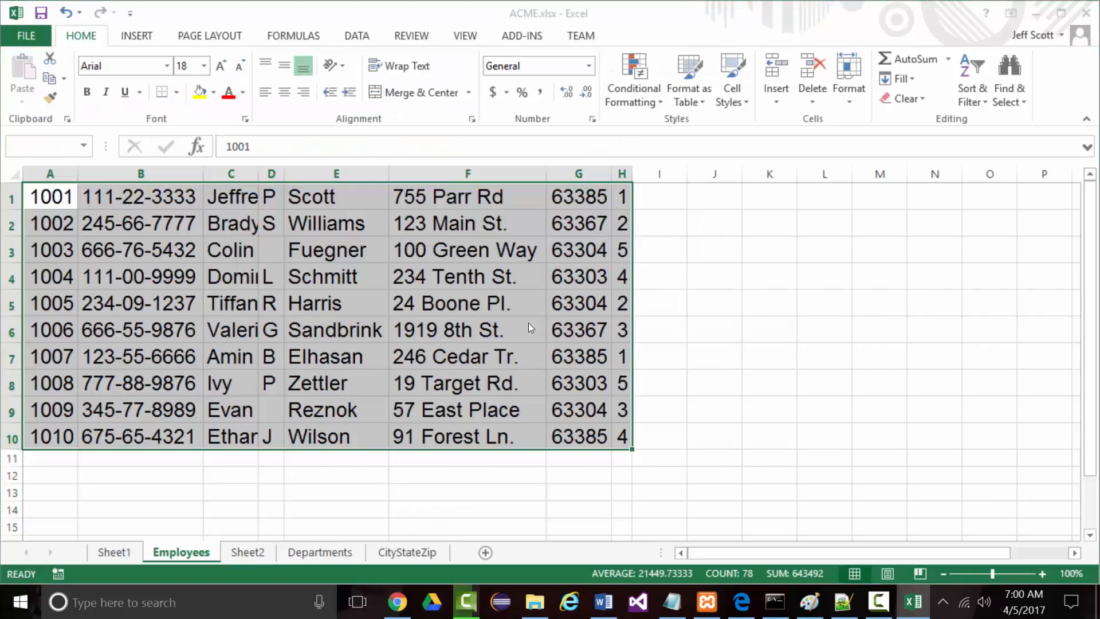
click(521, 341)
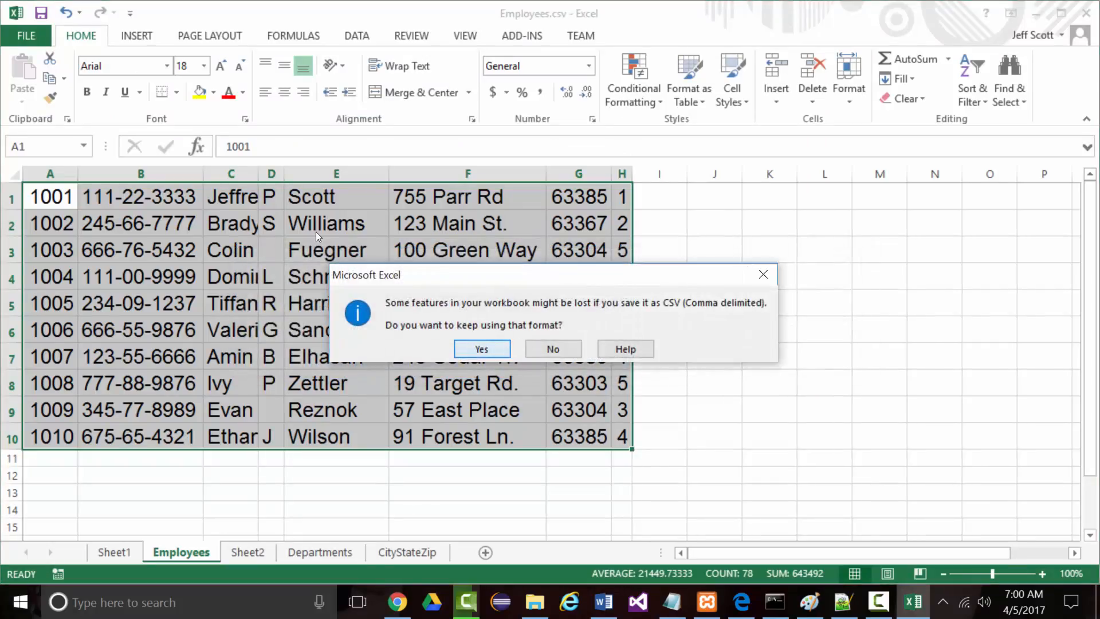
click(484, 348)
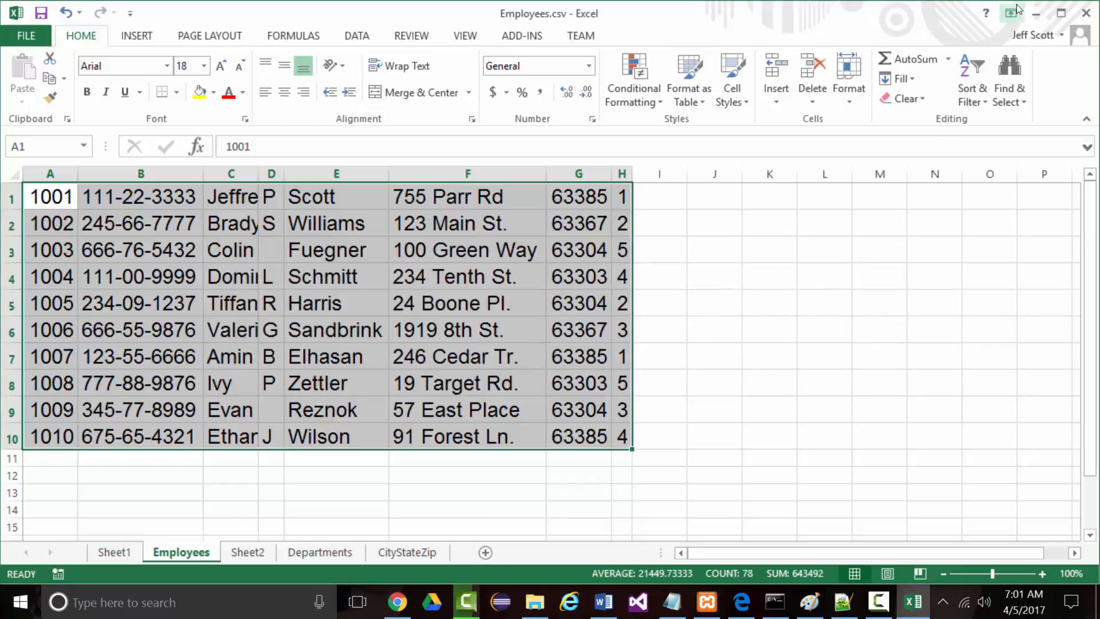
- Open Employees.csv from the CSV-Files folder in Notepad++, check its comma-separated records, and close the file
click(1036, 13)
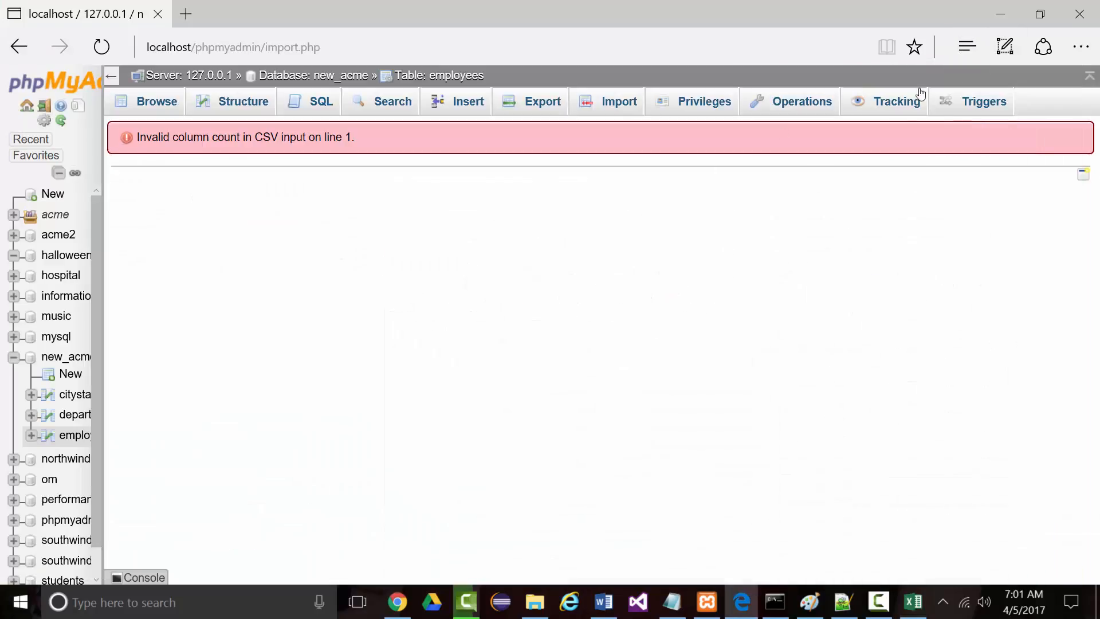
click(1000, 14)
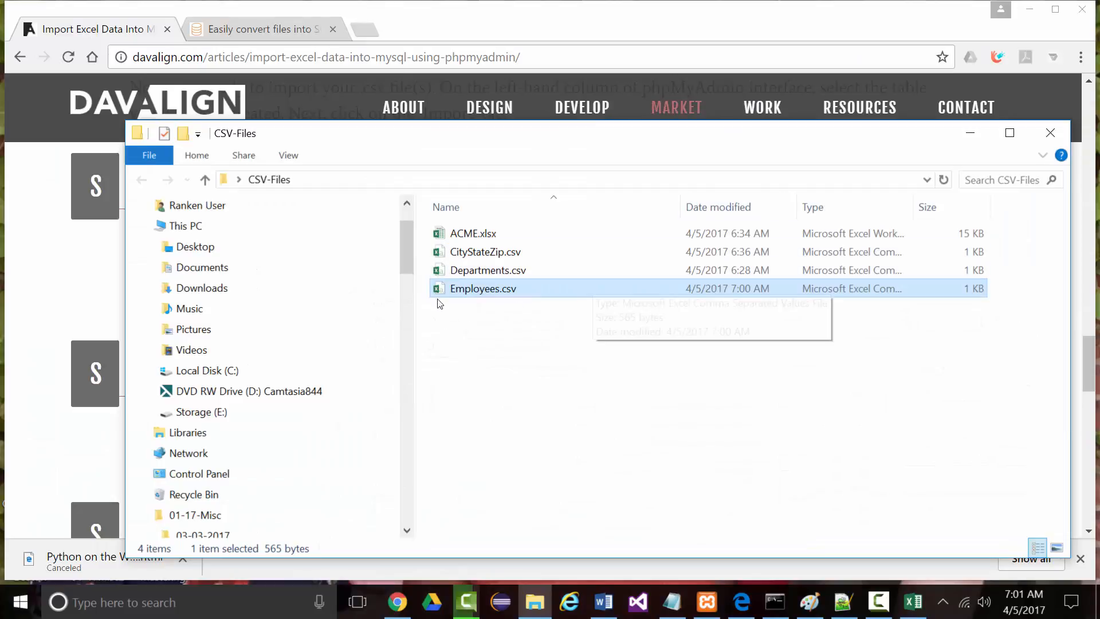
right_click(444, 287)
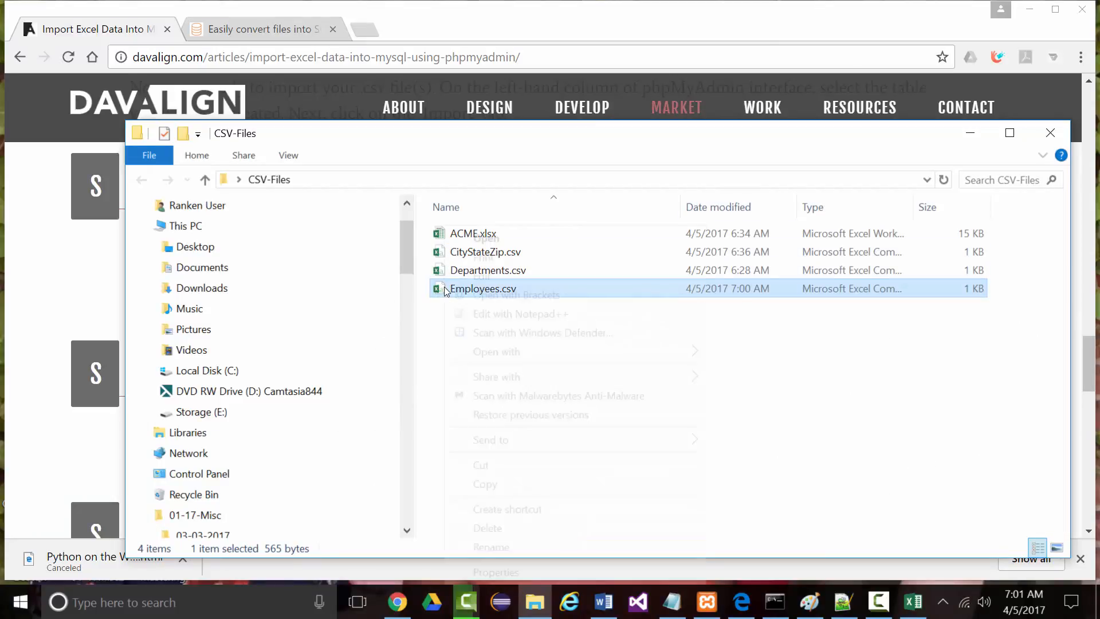
click(481, 313)
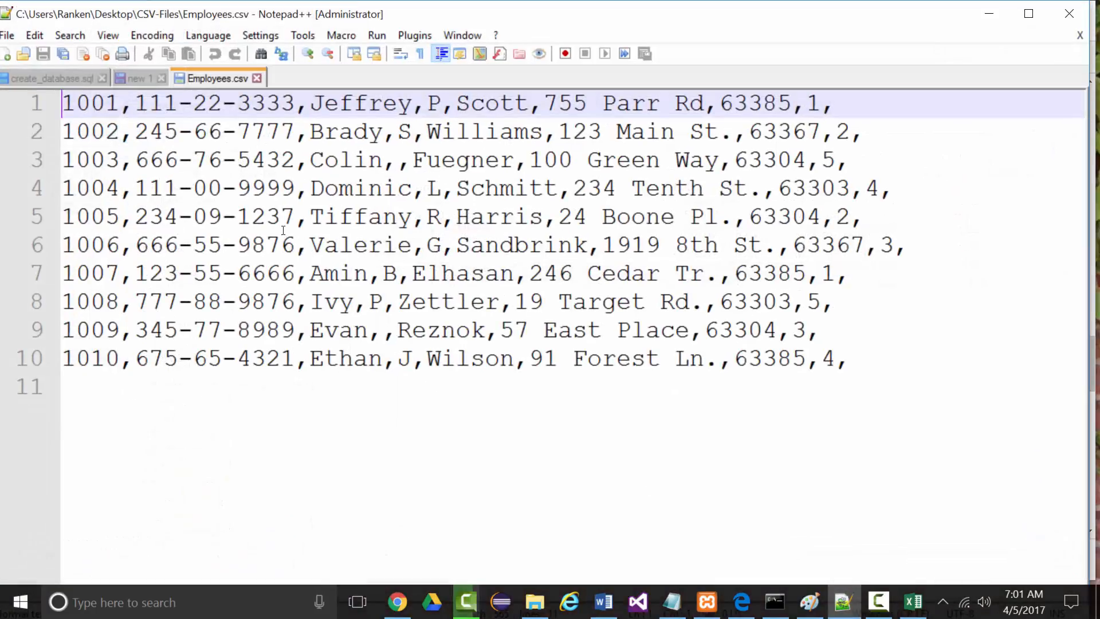
click(256, 78)
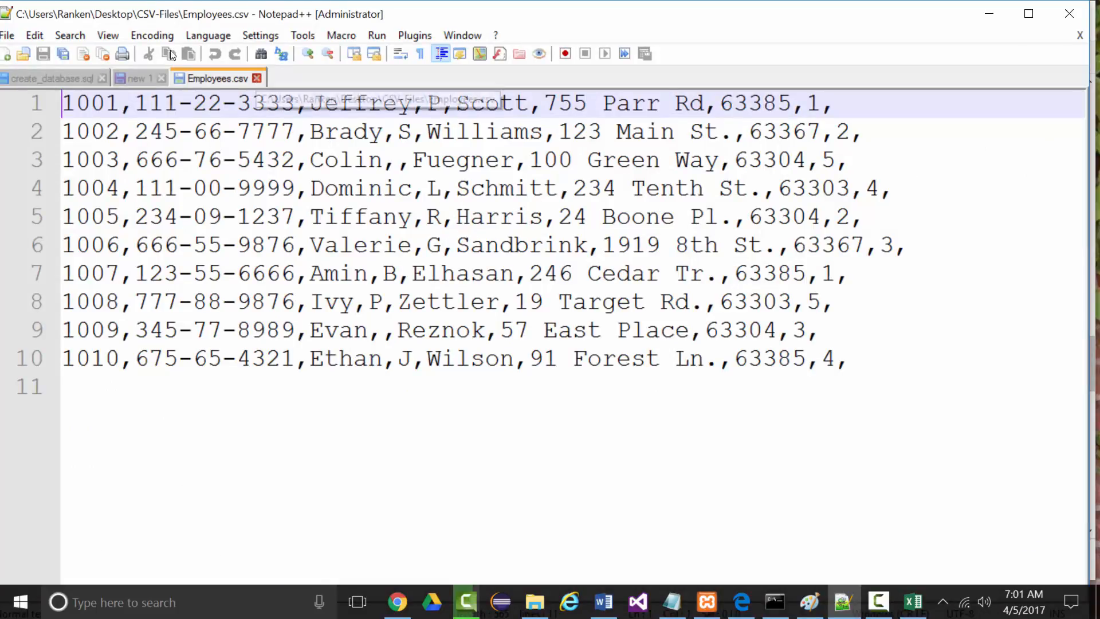
click(989, 13)
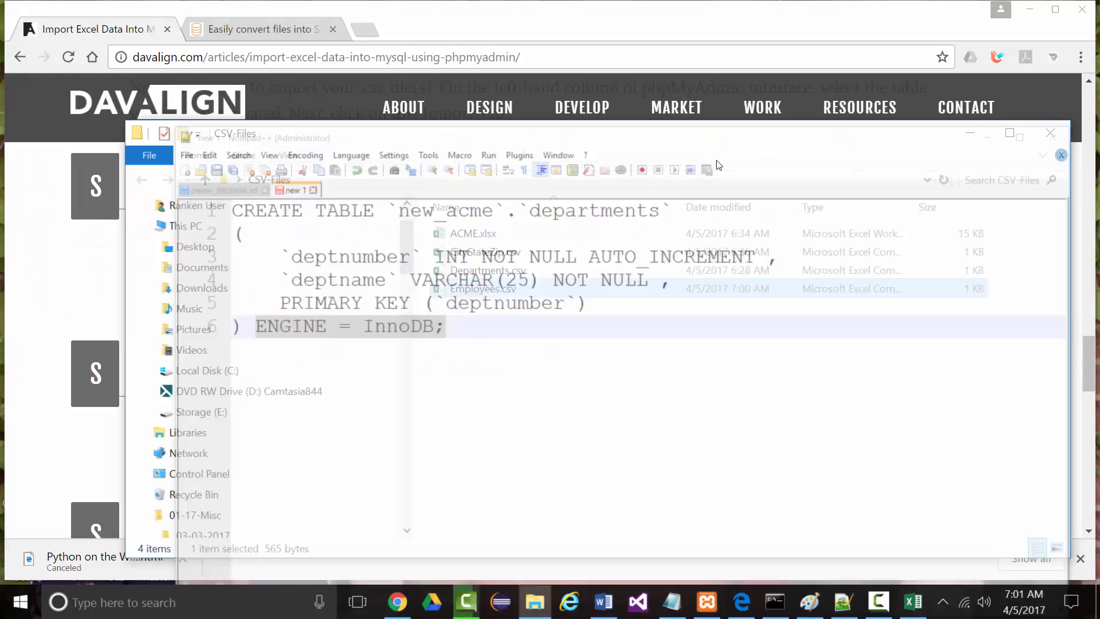
click(969, 132)
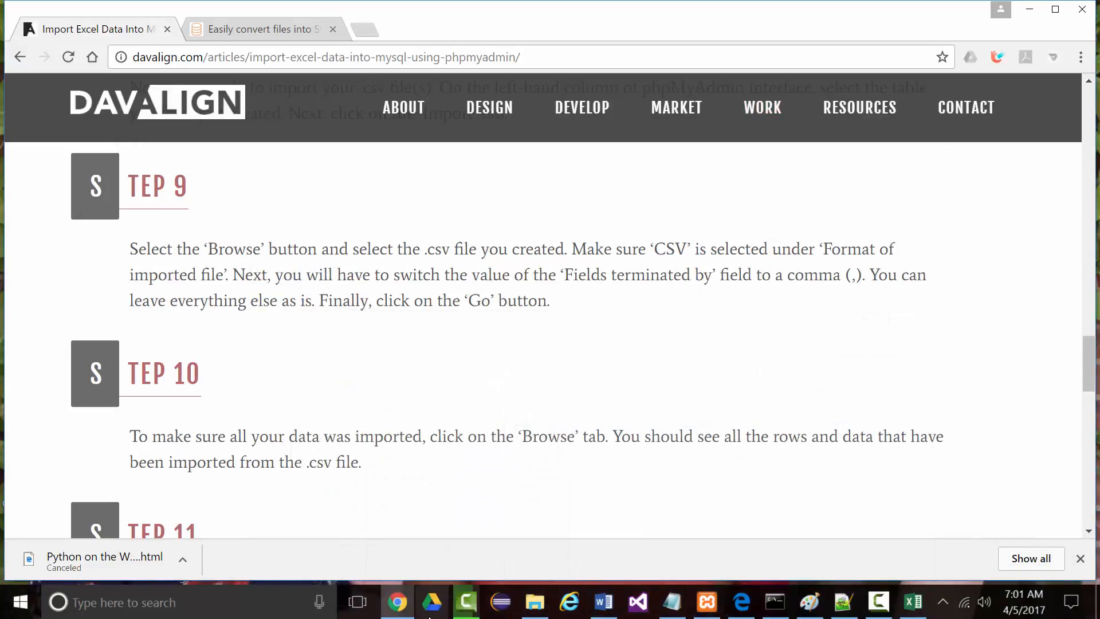
- Switch to phpMyAdmin and try to choose Employees.csv from CSV-Files as the import file for the employees table
click(702, 522)
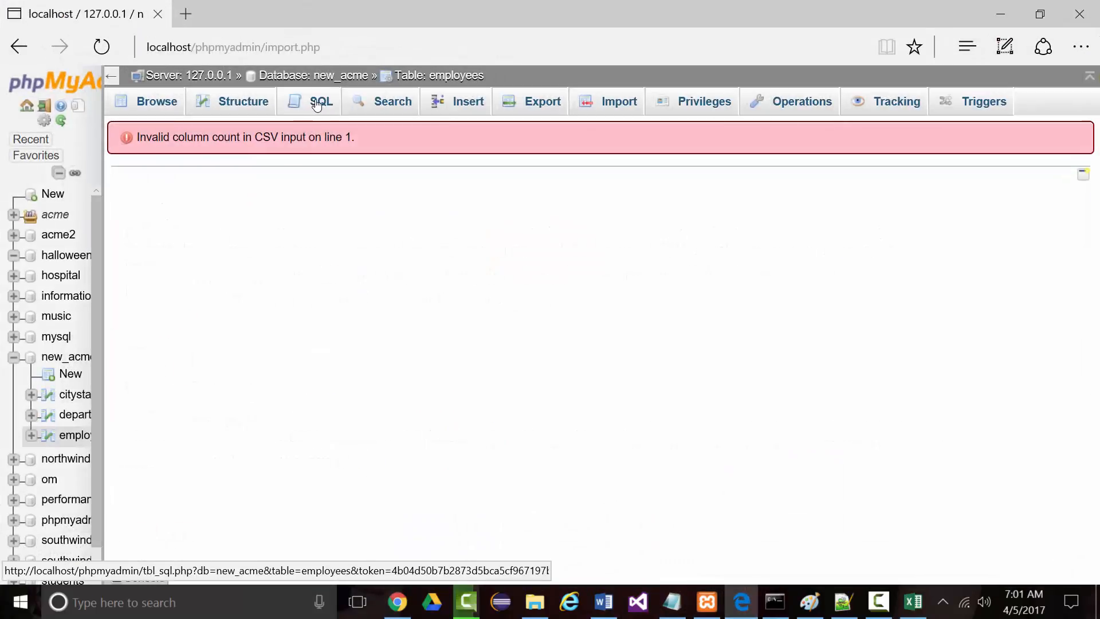
click(595, 109)
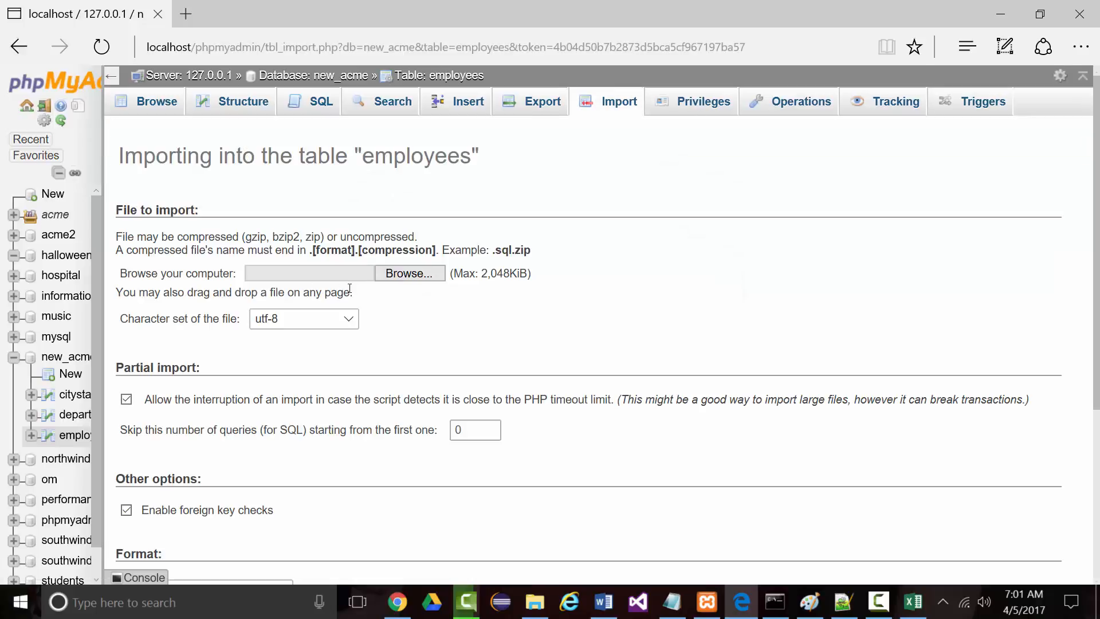
click(340, 280)
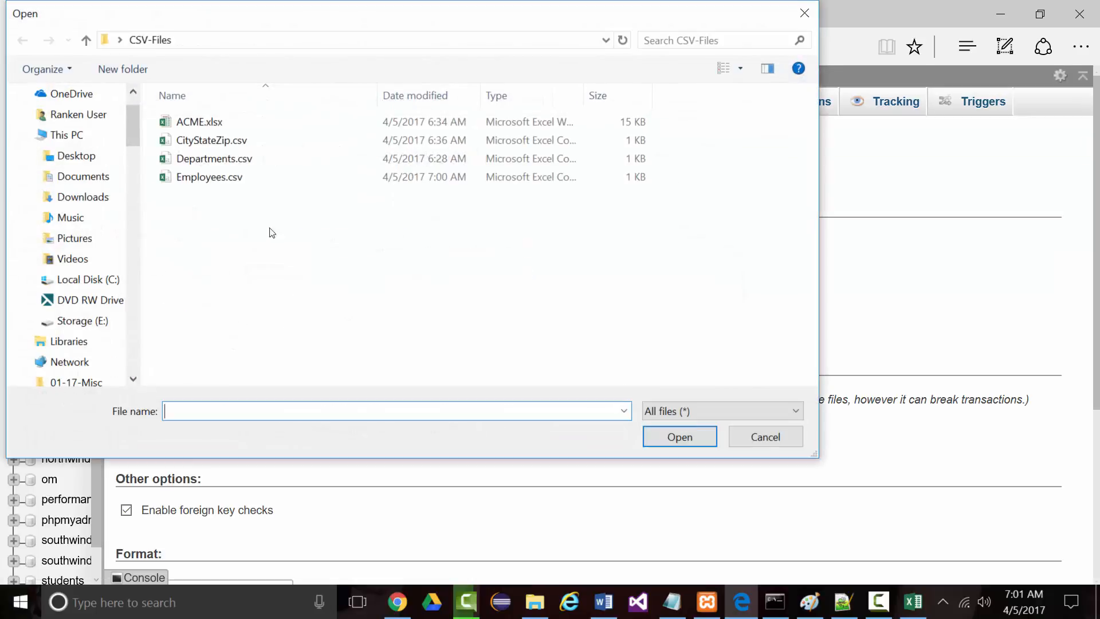
click(197, 178)
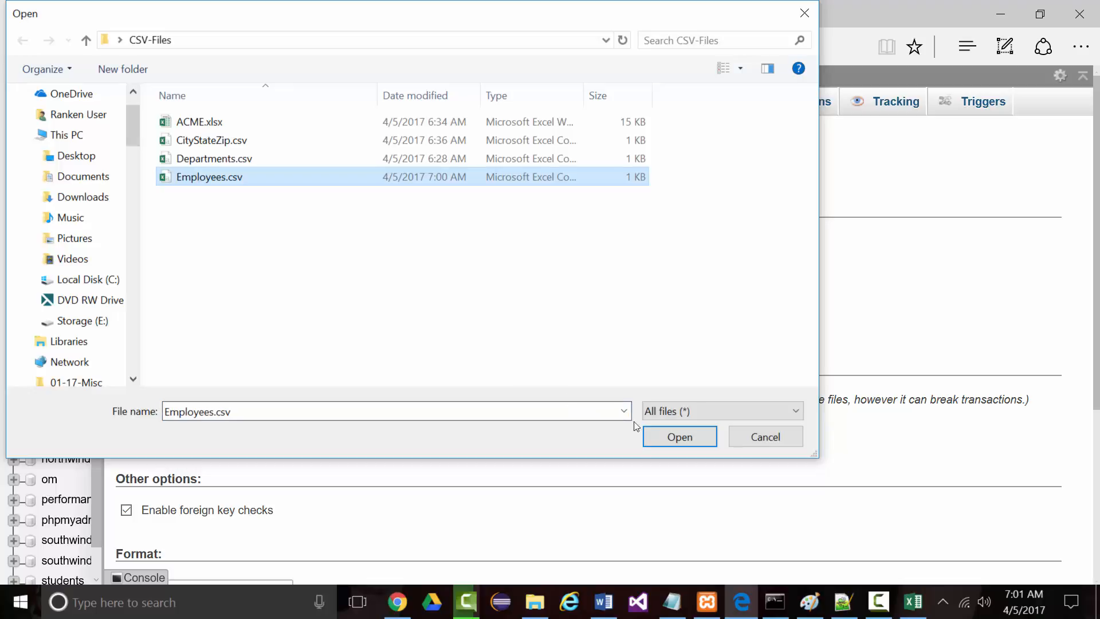
click(679, 436)
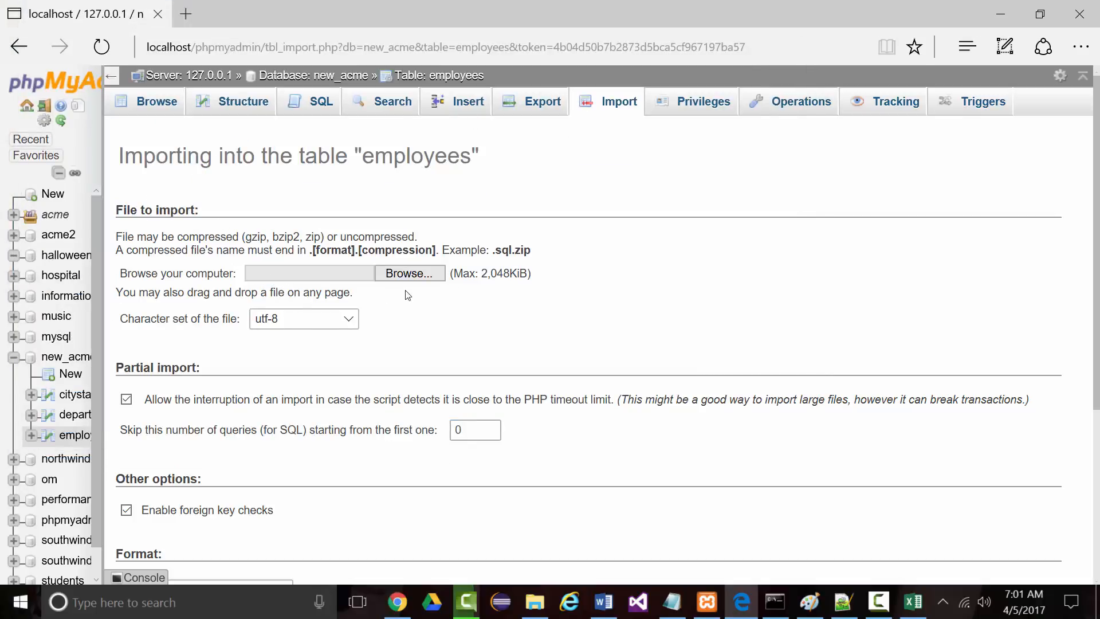
- Switch to Excel and close the Employees.csv workbook without saving changes
click(843, 601)
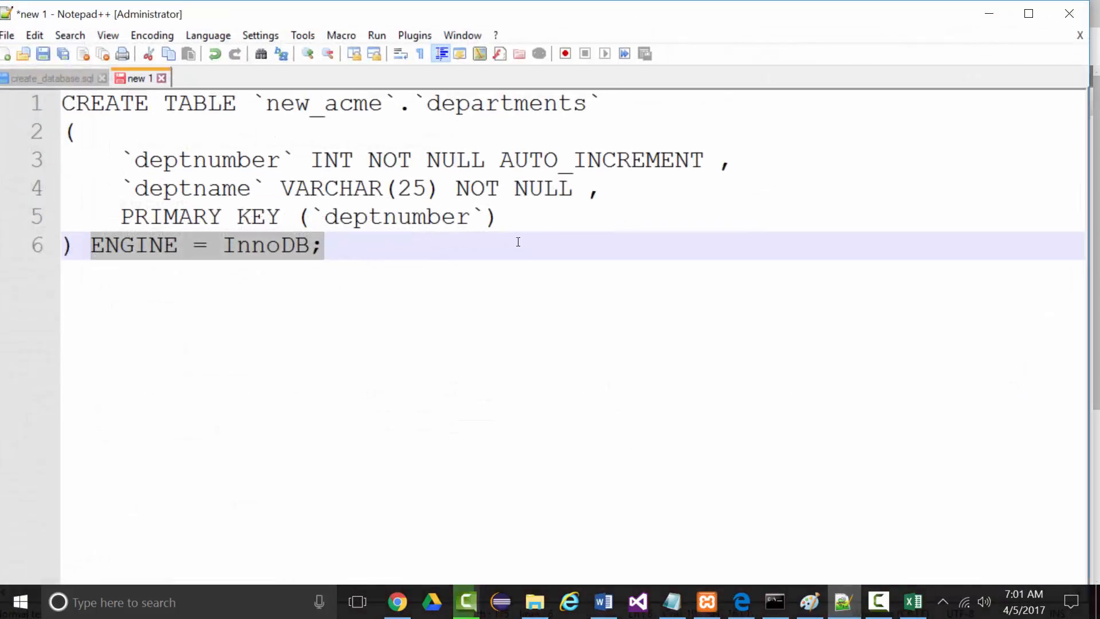
click(913, 602)
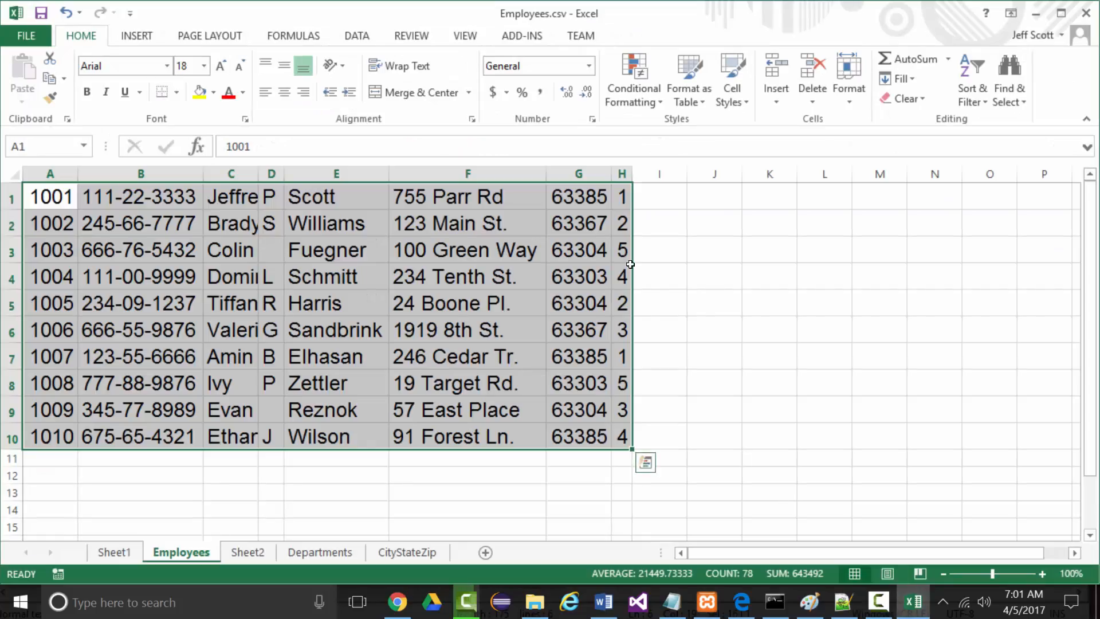
click(1086, 12)
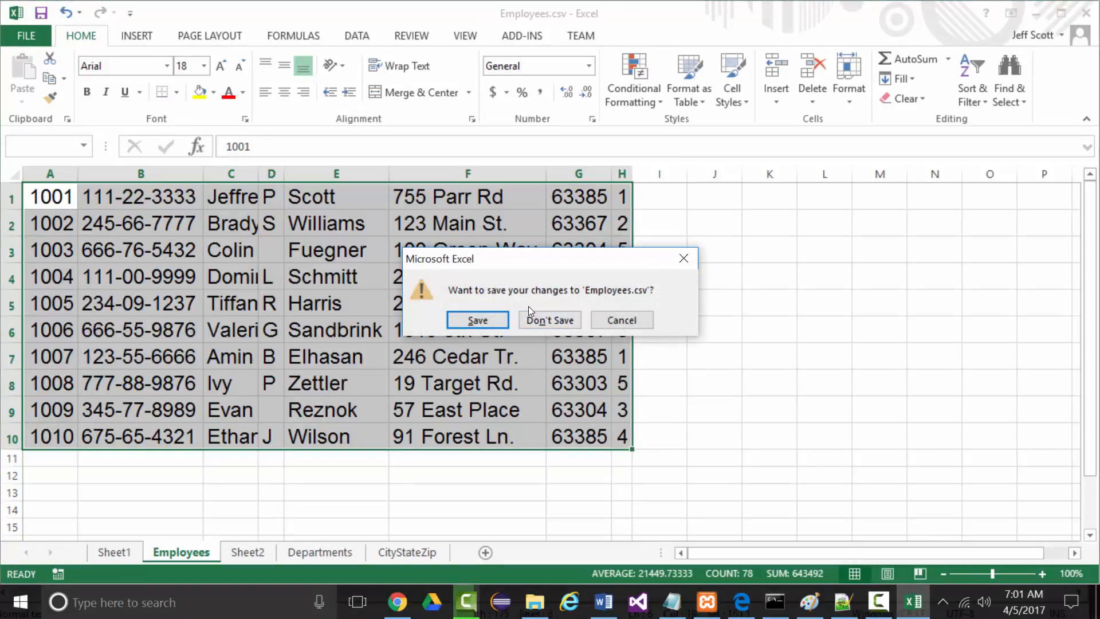
click(550, 318)
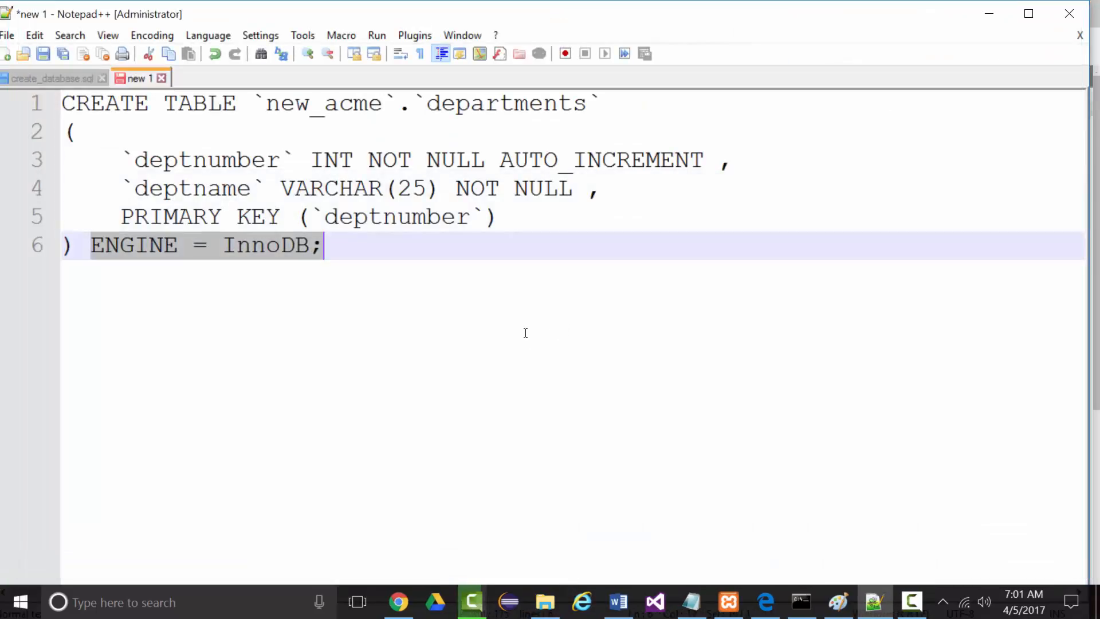
- In phpMyAdmin, try to import Employees.csv from CSV-Files into the new_acme employees table using the CSV format
click(766, 601)
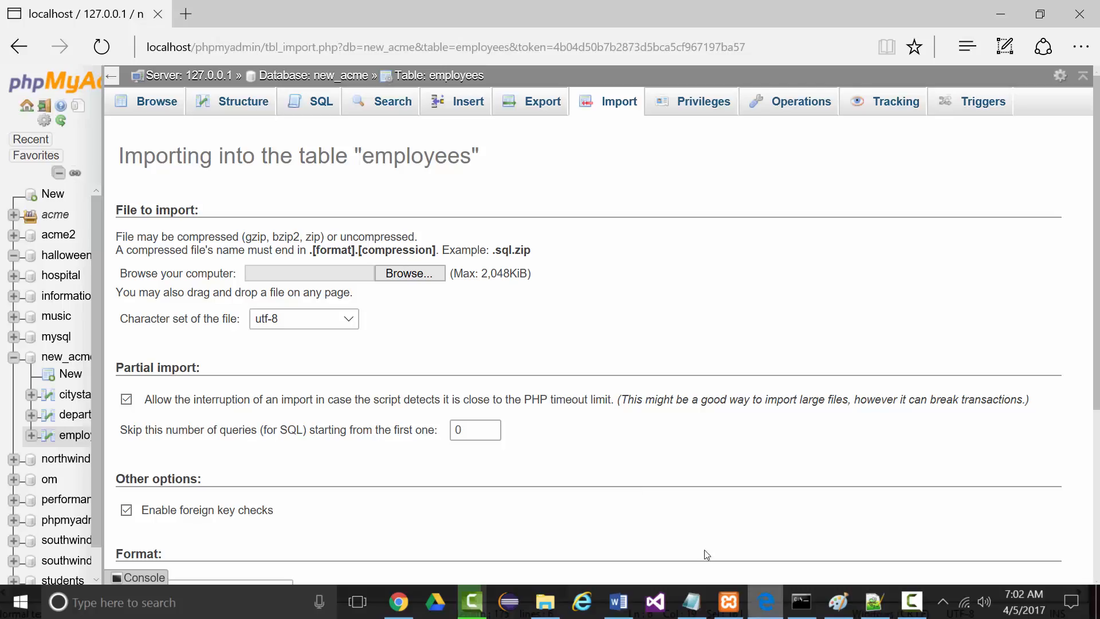
click(403, 273)
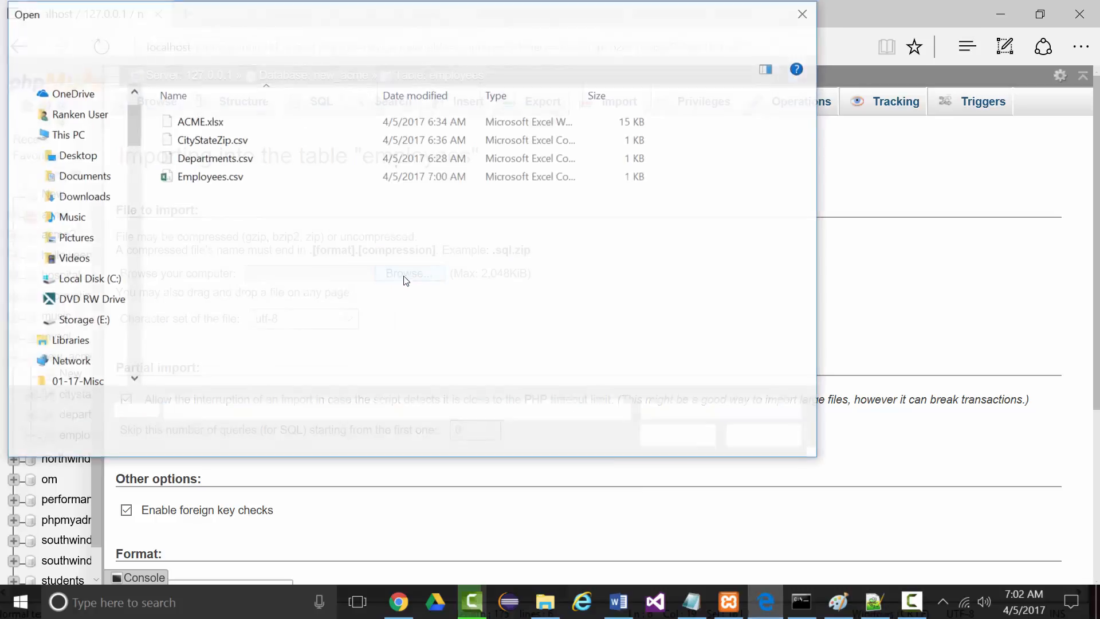
click(186, 177)
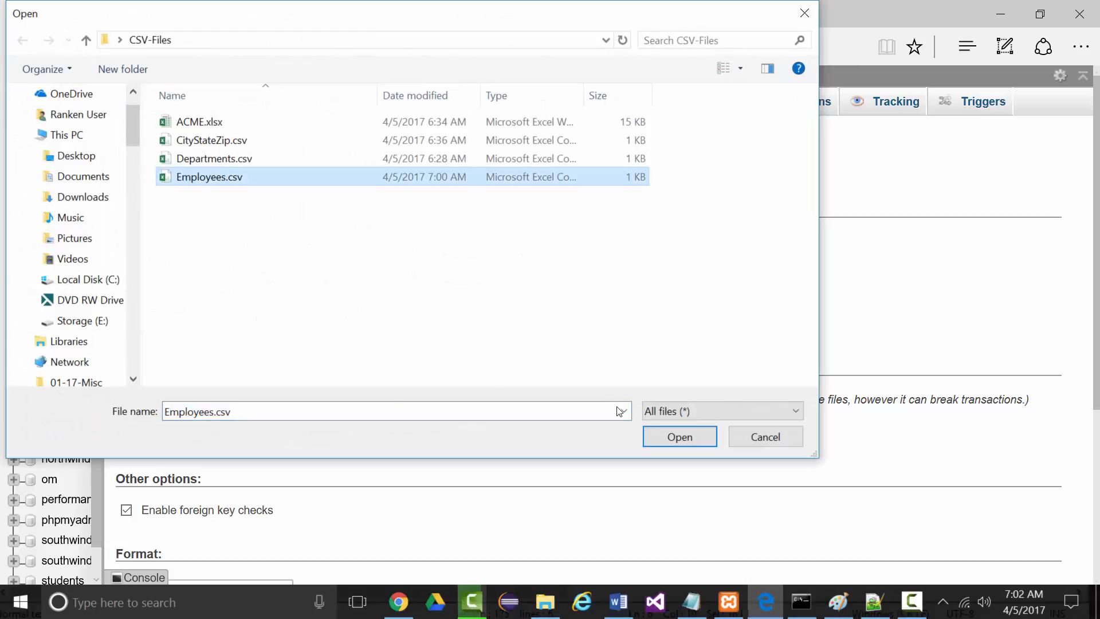
click(643, 436)
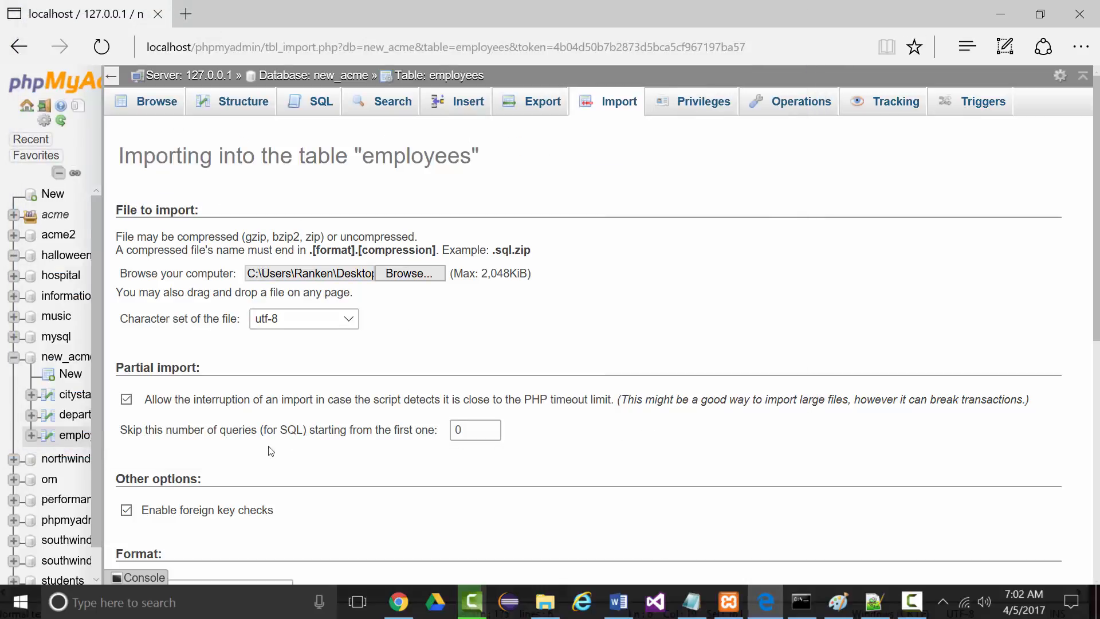
scroll(253, 453, down, 5)
scroll(253, 459, down, 1)
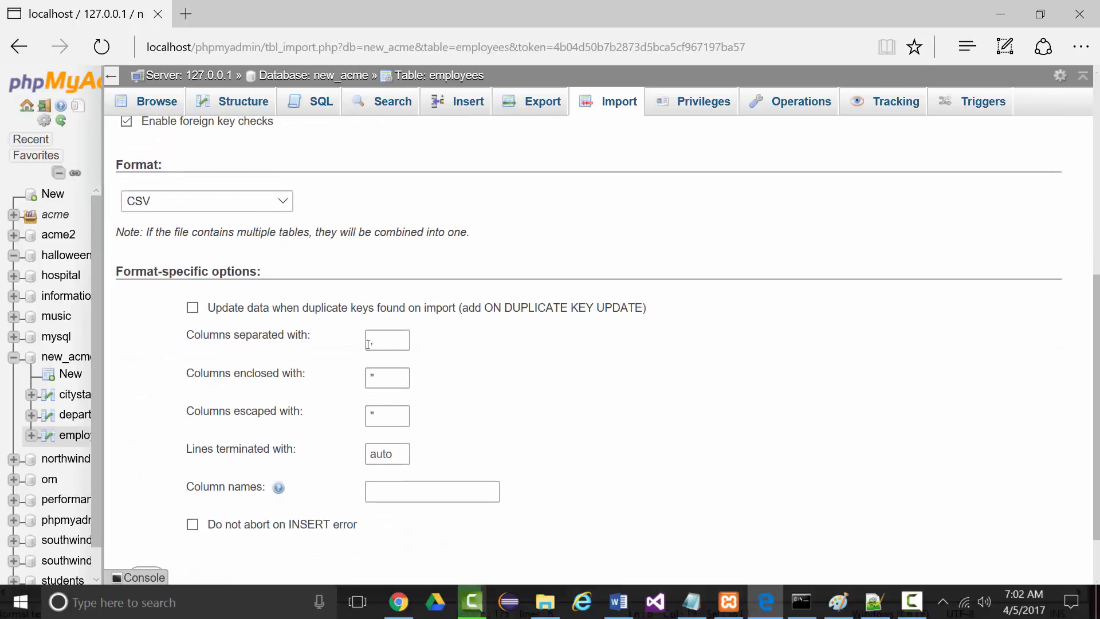
scroll(351, 406, down, 1)
click(148, 511)
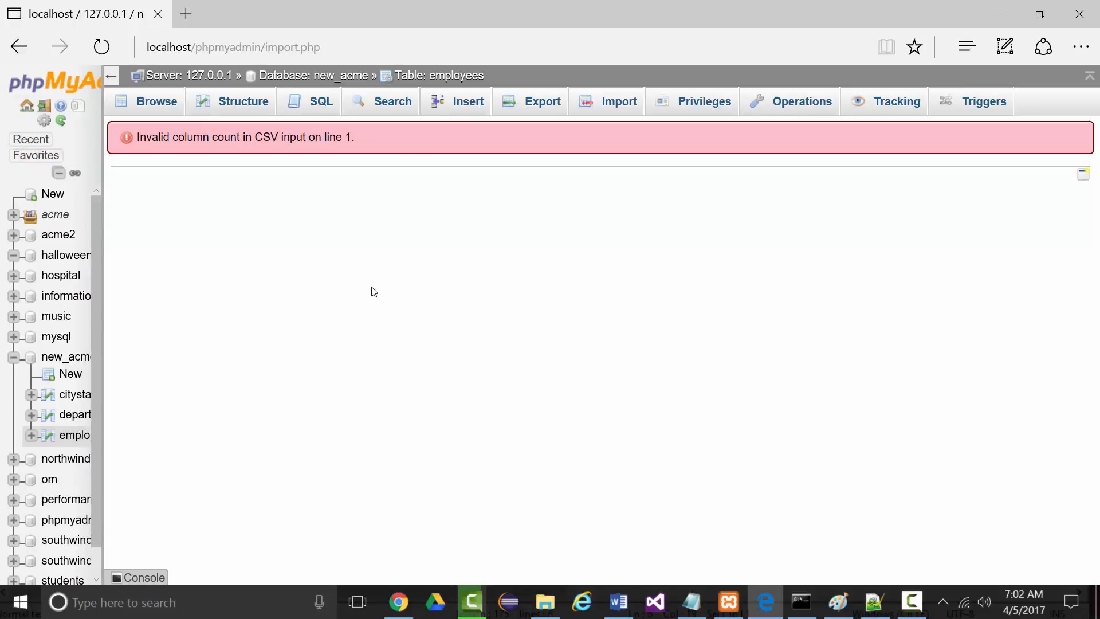
- Reopen Employees.csv in Notepad++ from the recent files to examine how each line is delimited
click(874, 601)
click(6, 35)
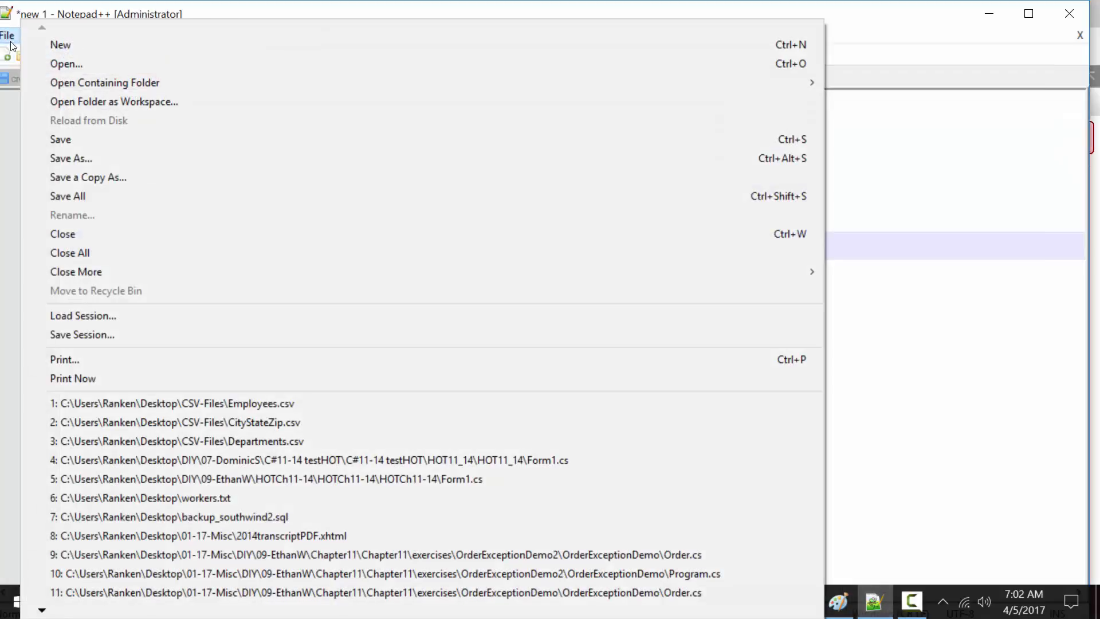
click(143, 403)
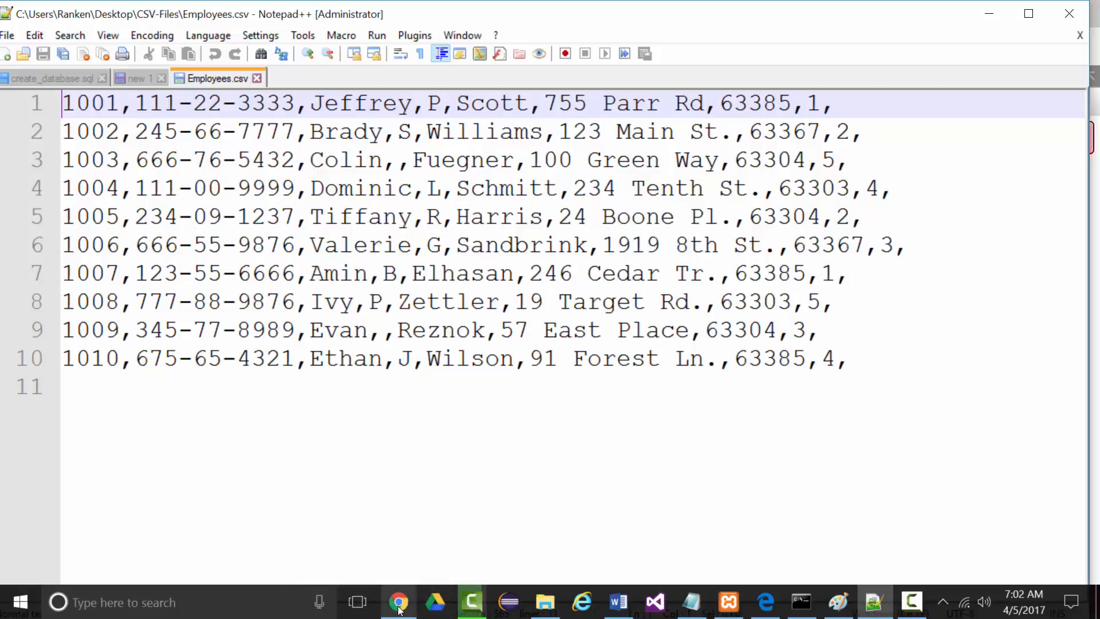
- Return to phpMyAdmin and view the structure of the employees table to check its columns
mouse_move(399, 607)
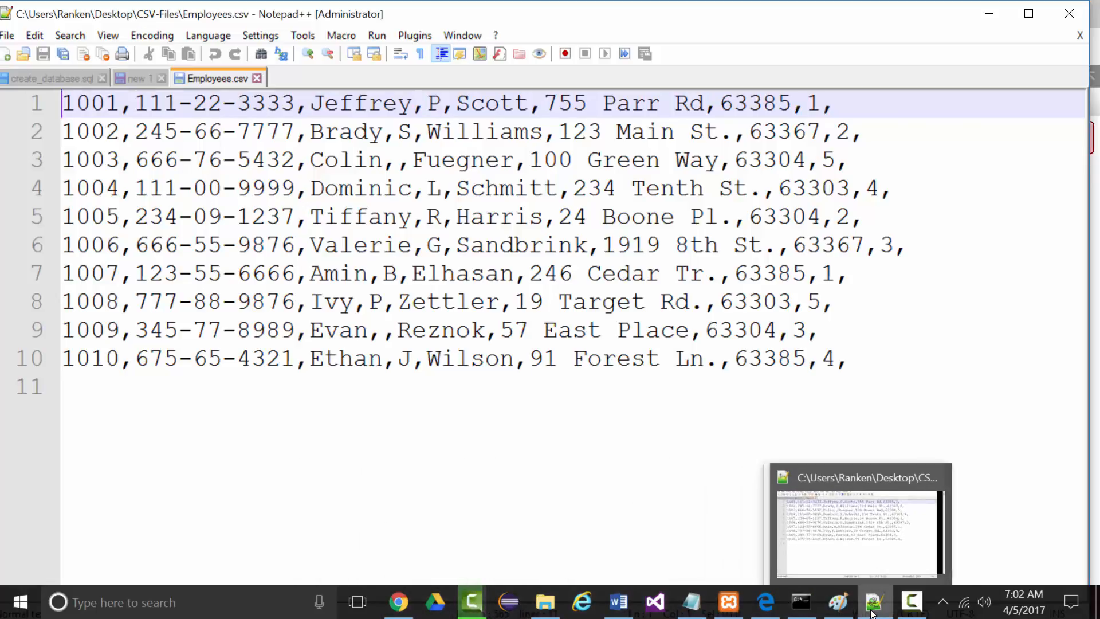
click(399, 601)
click(756, 600)
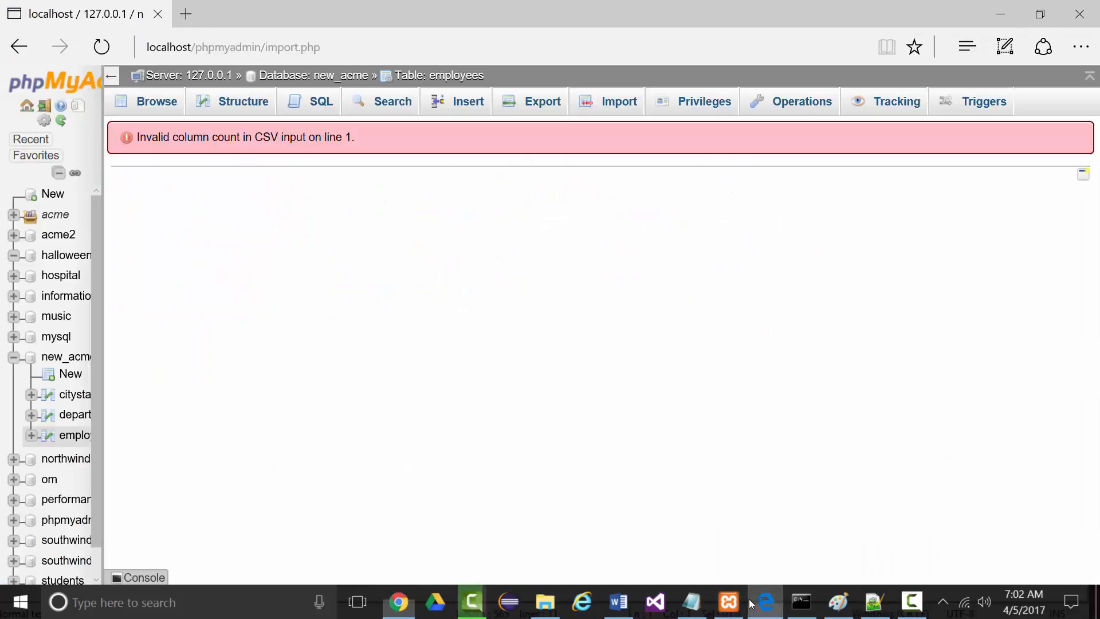
click(229, 102)
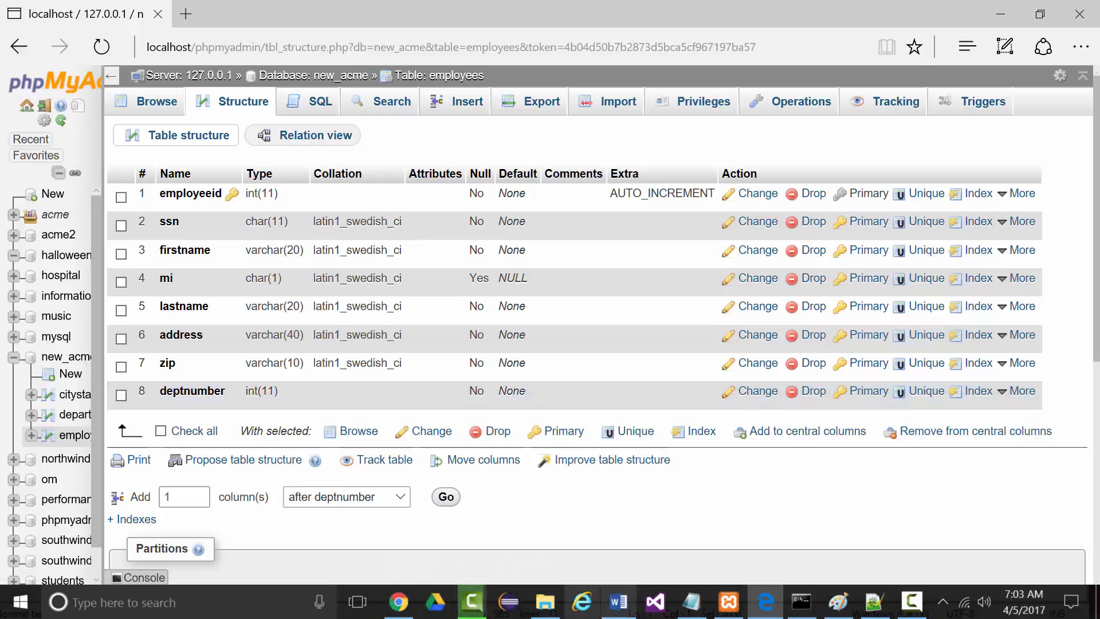
- Place the Notepad++ window with Employees.csv beside the employees table structure and compare the file's fields with the table columns
click(873, 601)
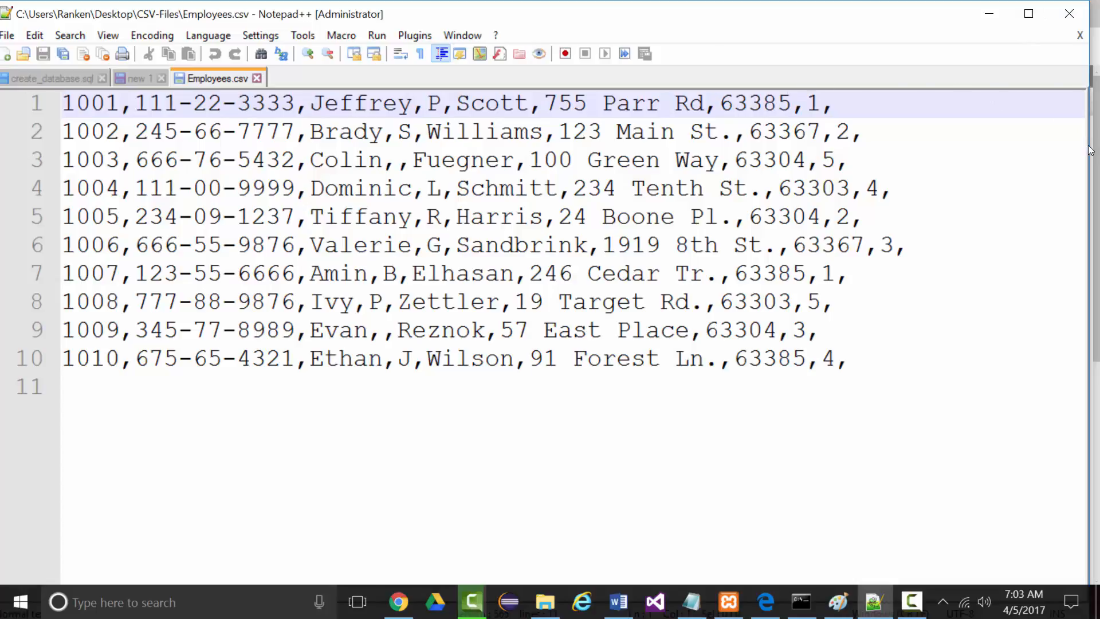
drag(663, 7, 1037, 81)
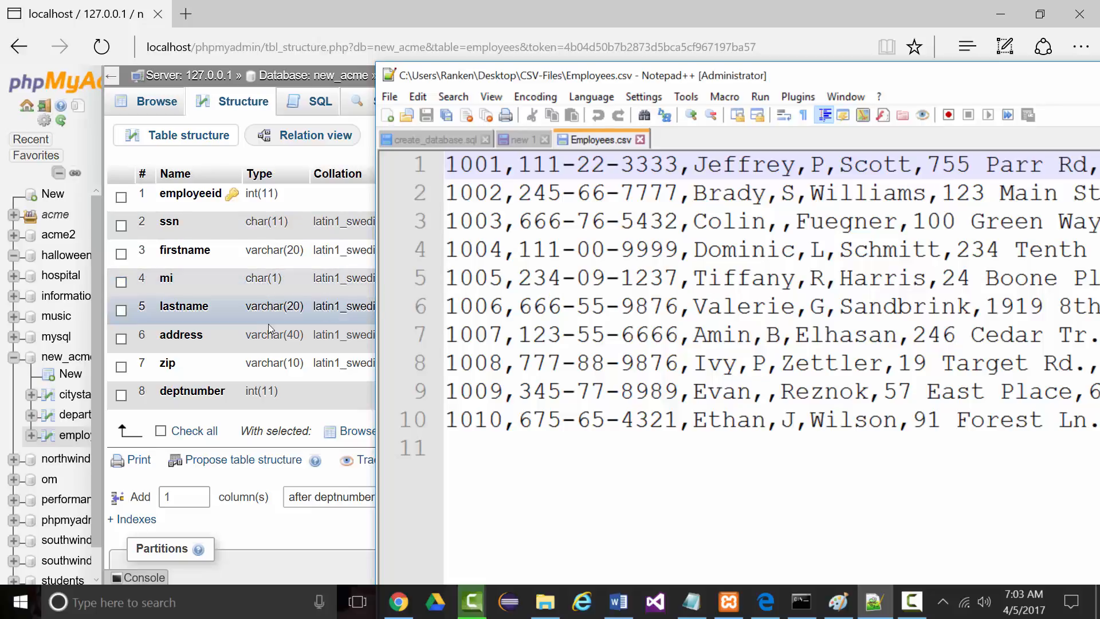
drag(932, 80, 725, 70)
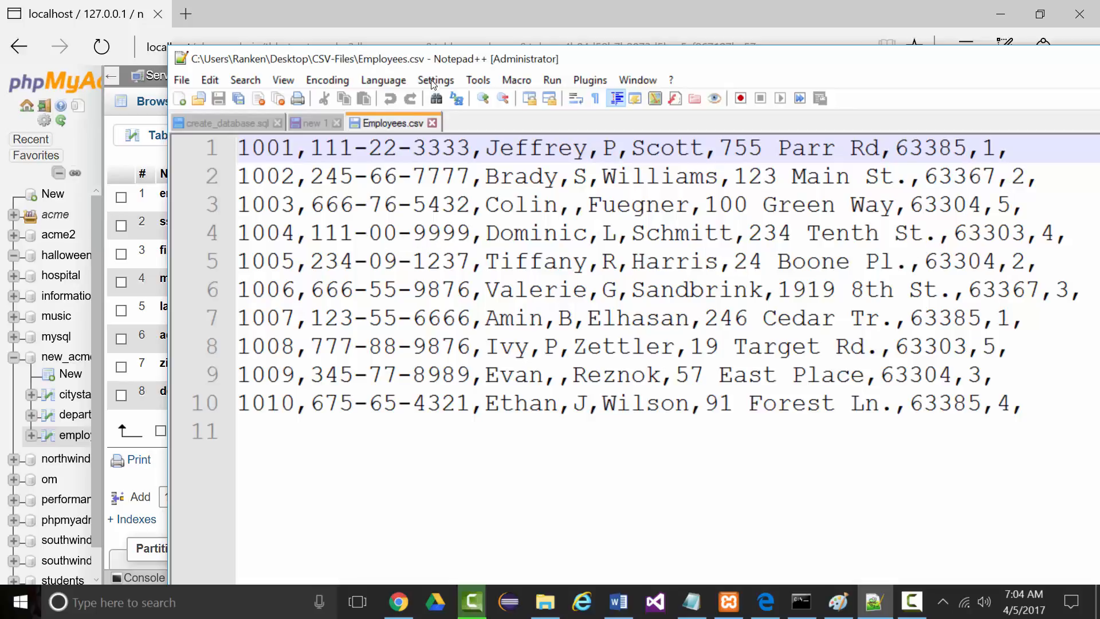
drag(604, 57, 778, 95)
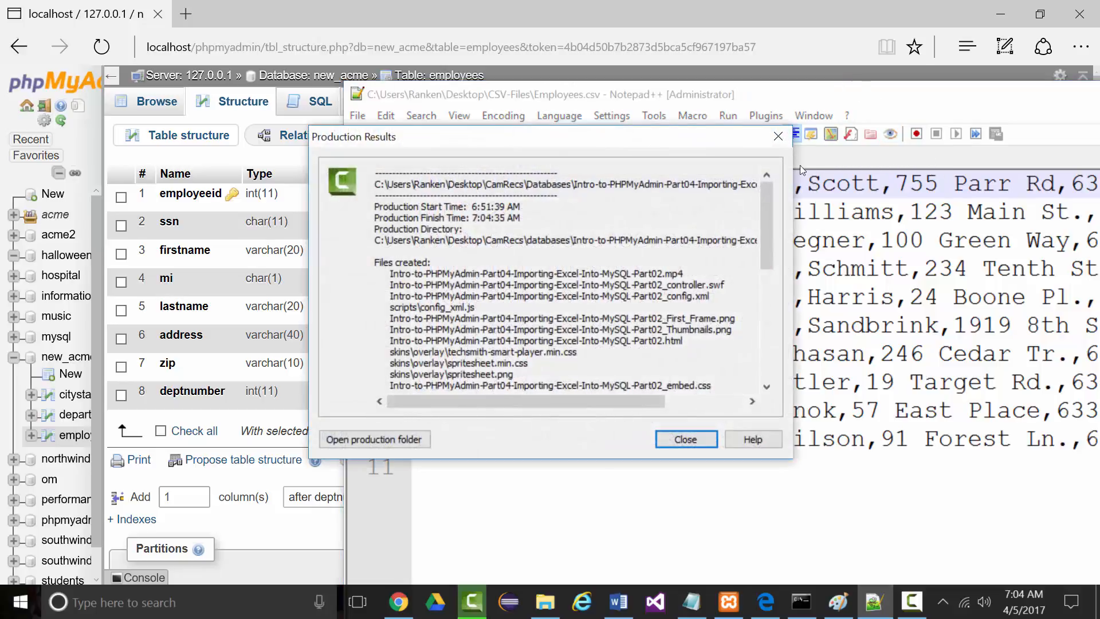
- In Camtasia Studio, dismiss the production results and remove the Part02 recording from both the timeline and the project's clips
click(685, 439)
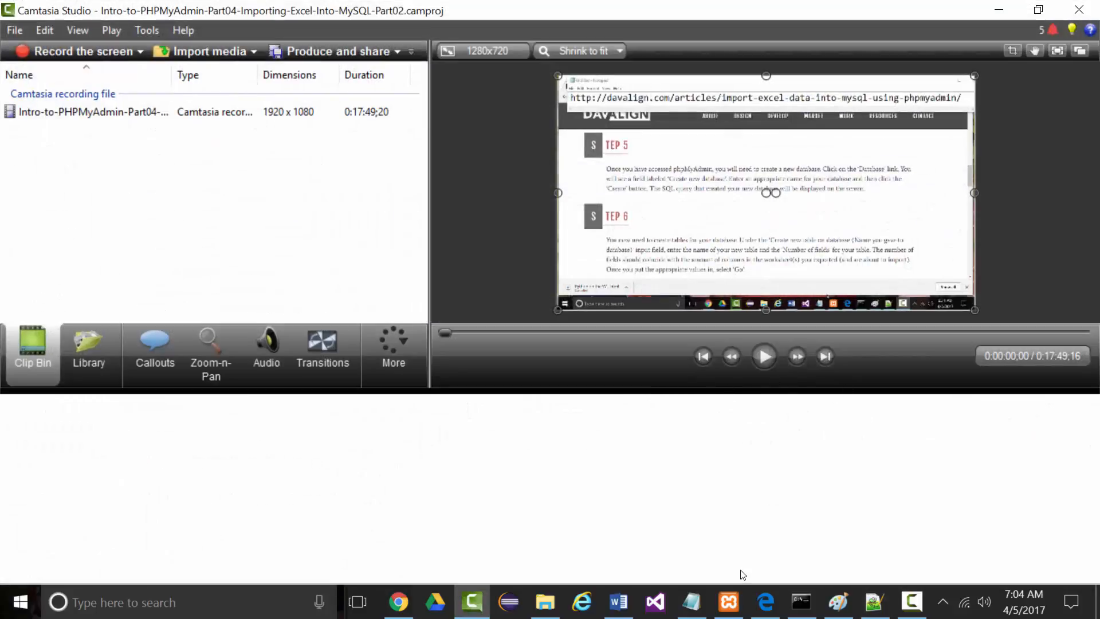
right_click(455, 541)
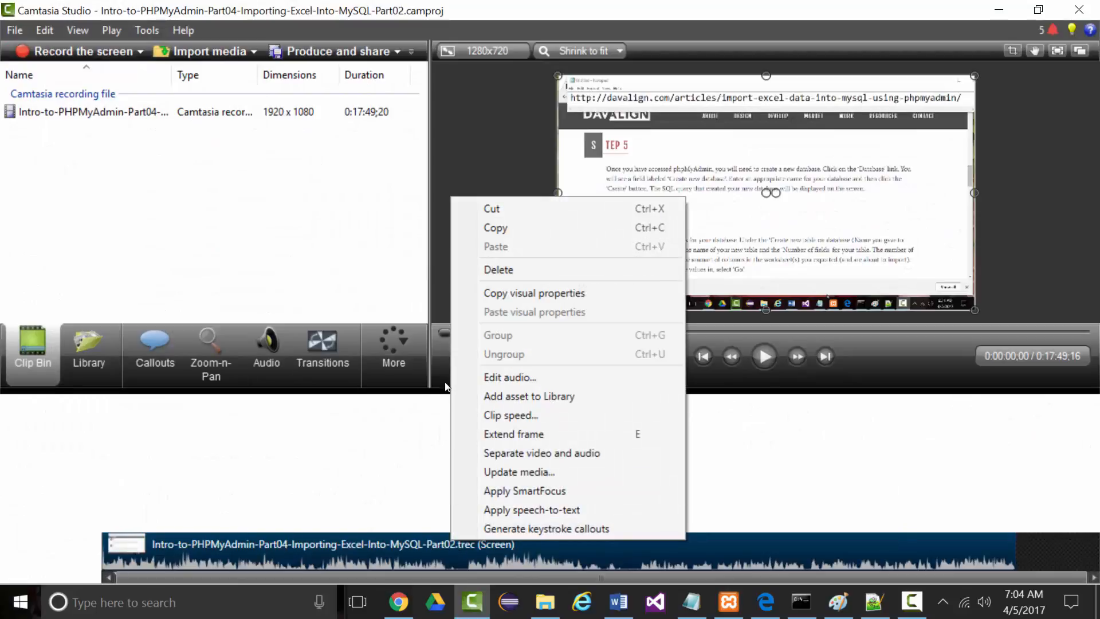
click(496, 271)
right_click(175, 112)
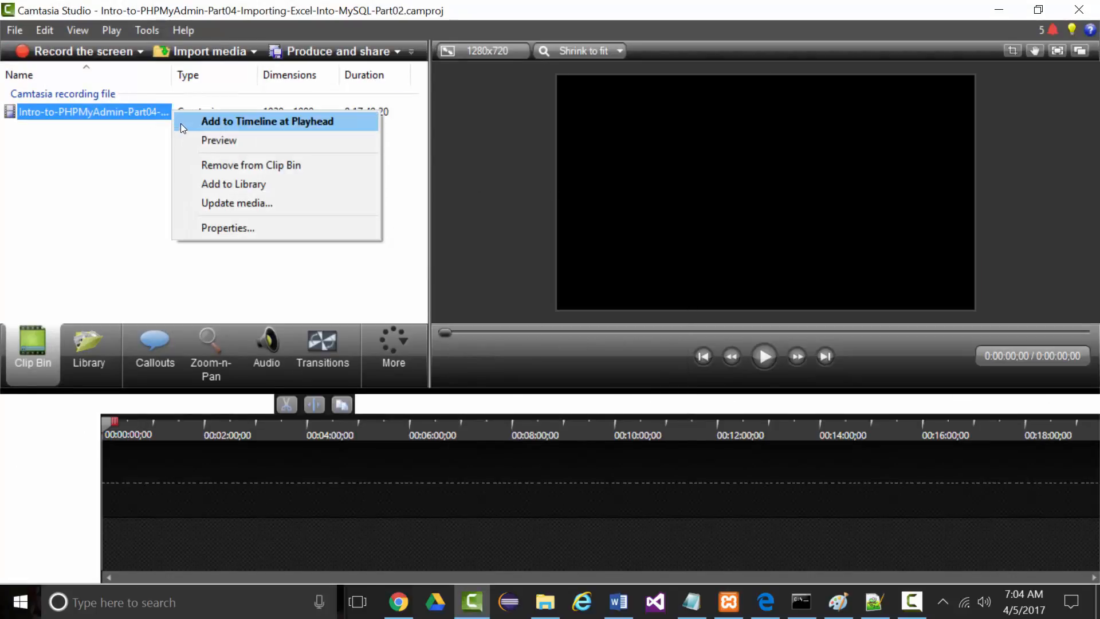
click(202, 164)
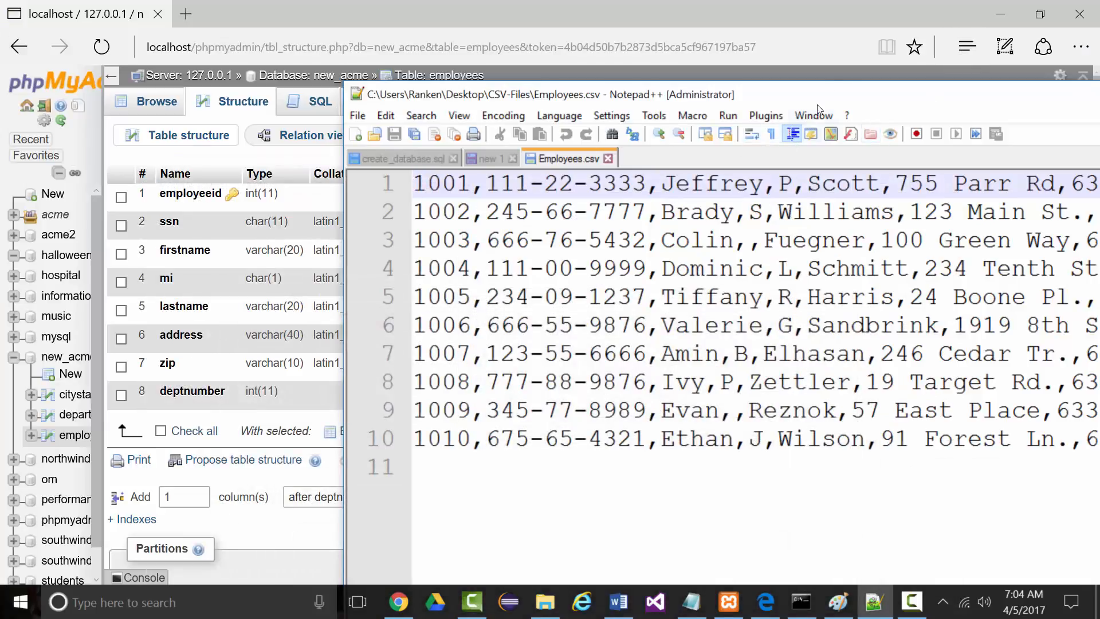
- In Notepad++, bring the full lines of Employees.csv into view, delete the last record's trailing comma and the empty line below it, and save
drag(866, 97, 896, 75)
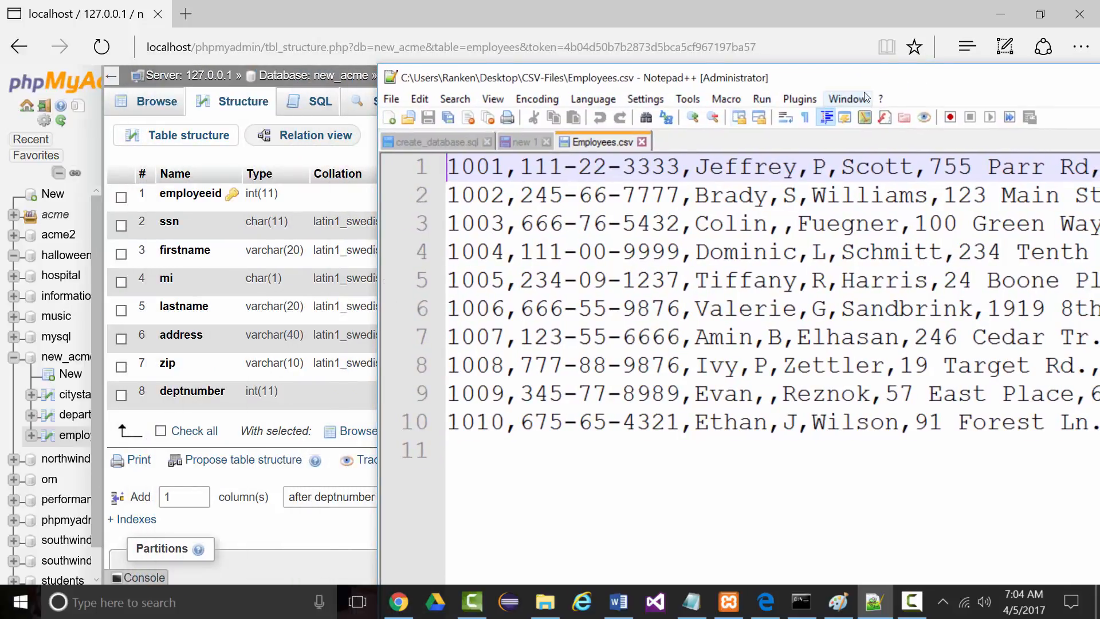
drag(918, 77, 623, 49)
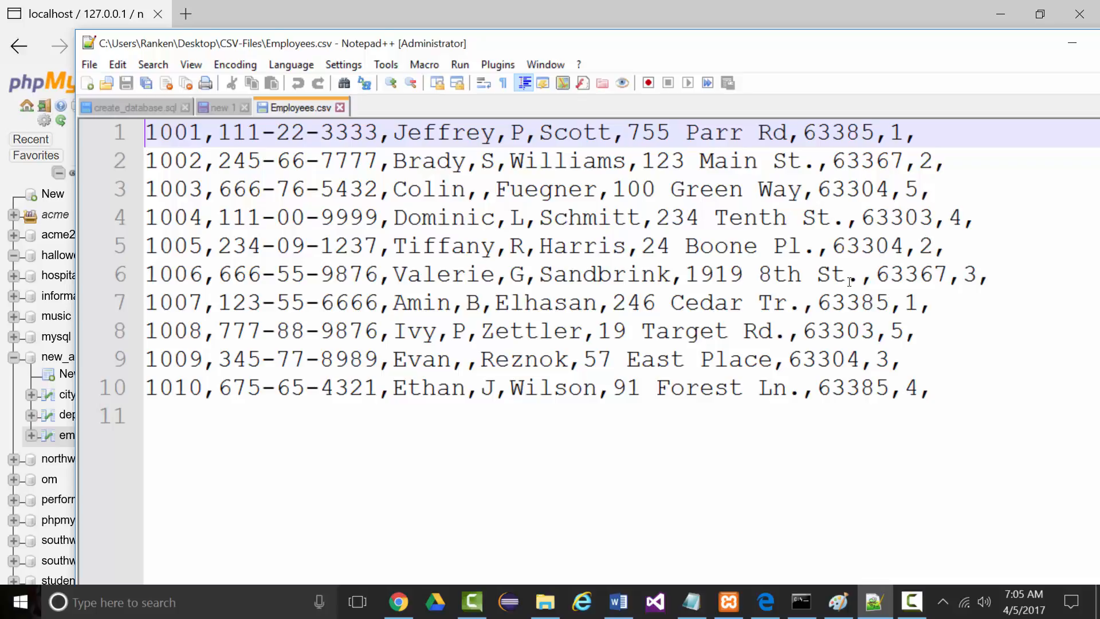
click(923, 384)
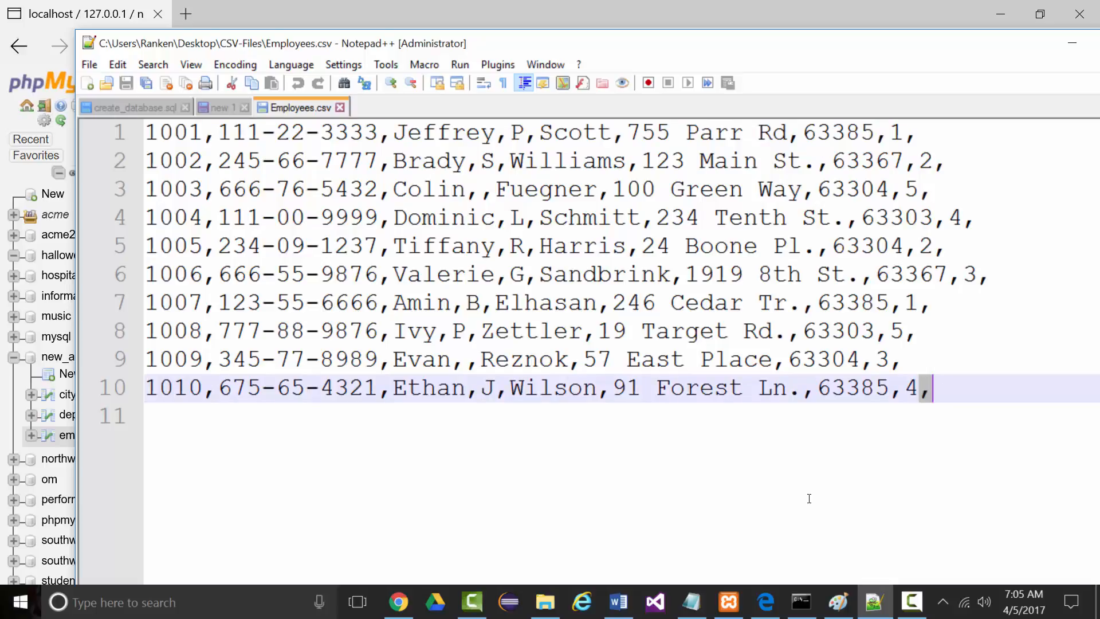
key(BackSpace)
key(Delete)
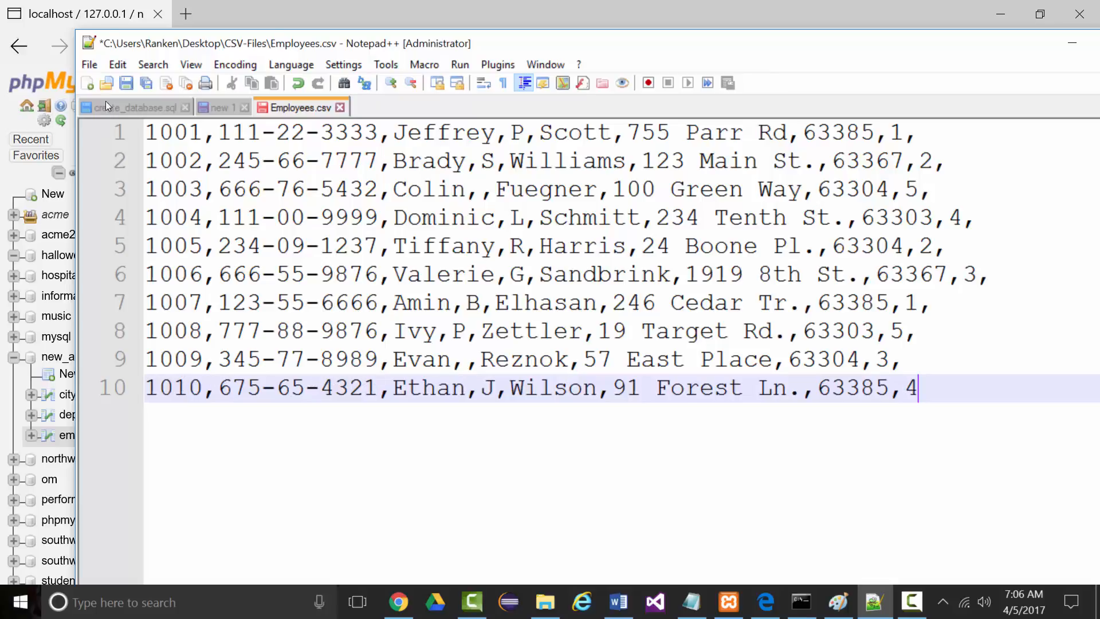
click(126, 83)
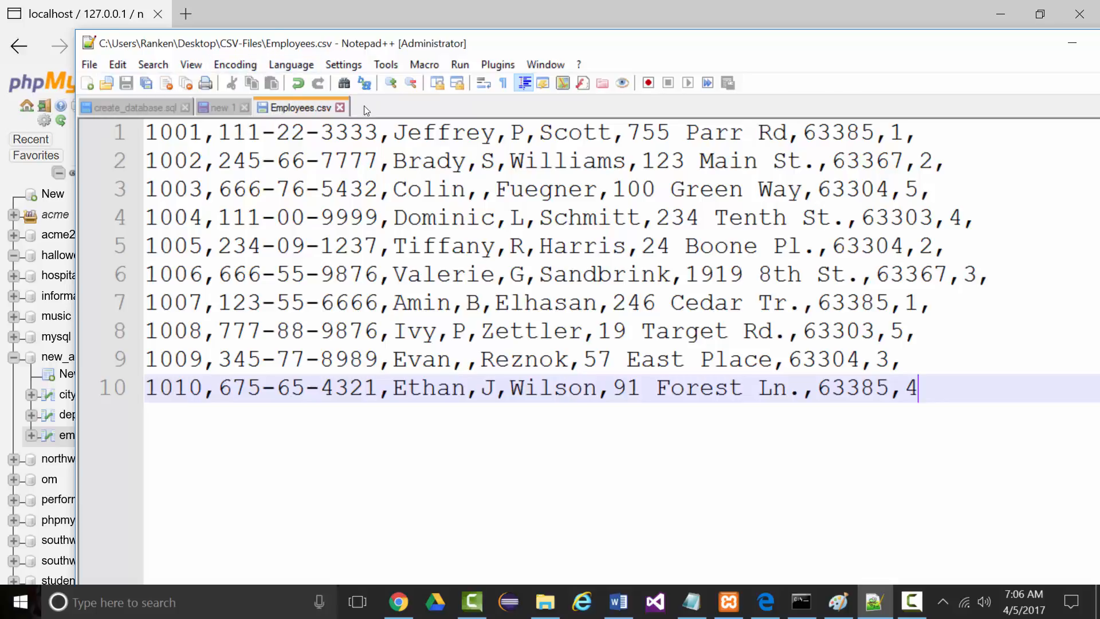
- Minimize Notepad++ and try to import Employees.csv as CSV into the employees table in phpMyAdmin
drag(984, 47, 812, 40)
click(980, 37)
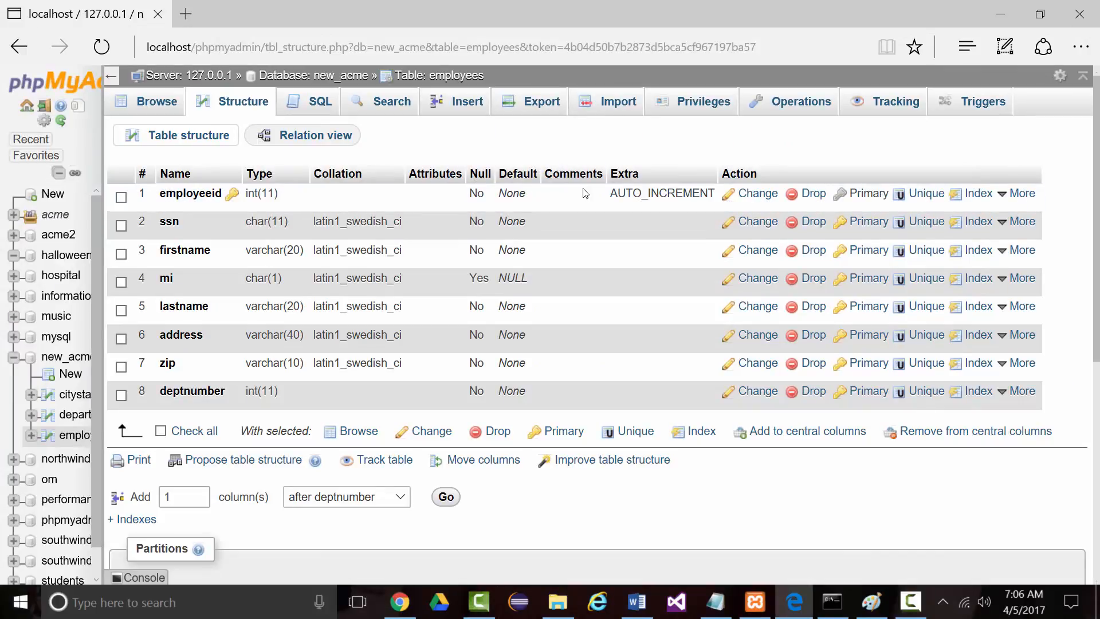
click(618, 101)
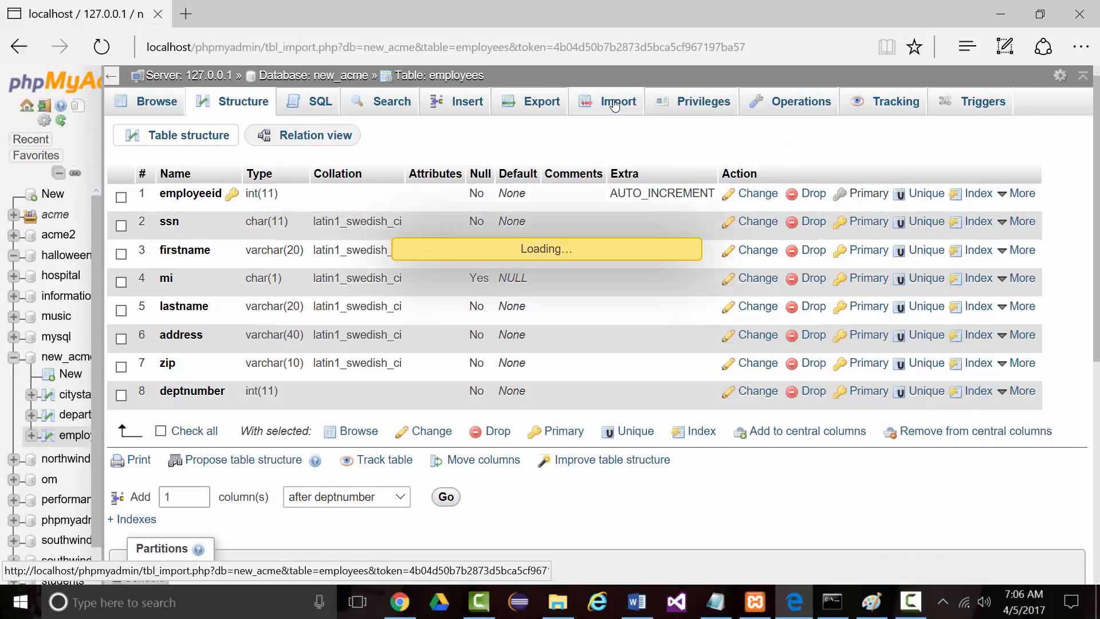
click(385, 274)
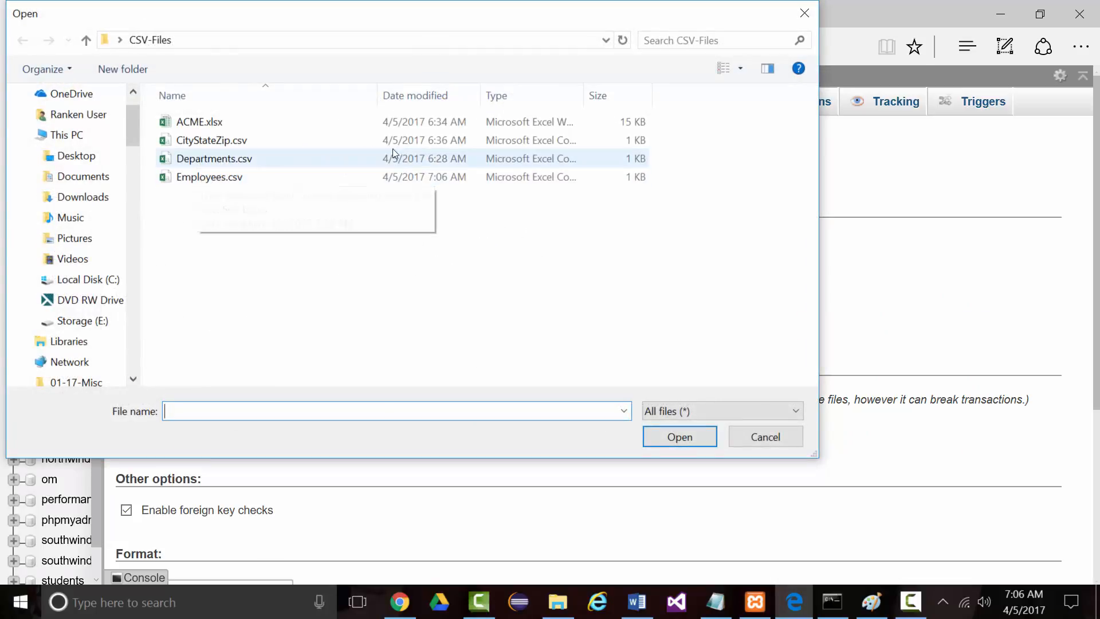
click(213, 179)
click(207, 179)
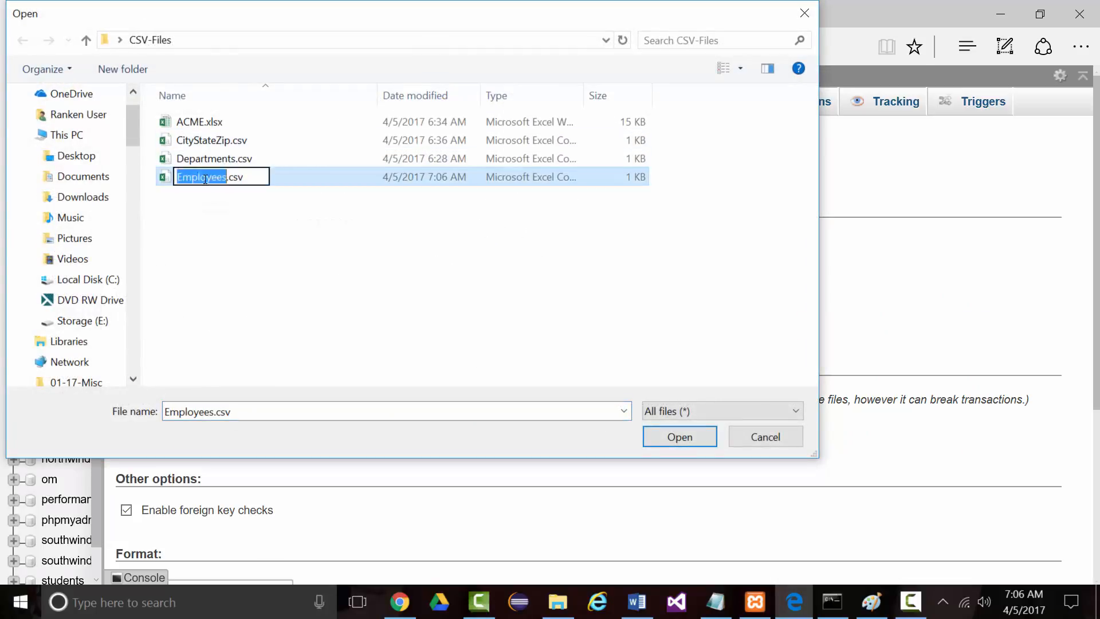
click(204, 178)
double_click(165, 179)
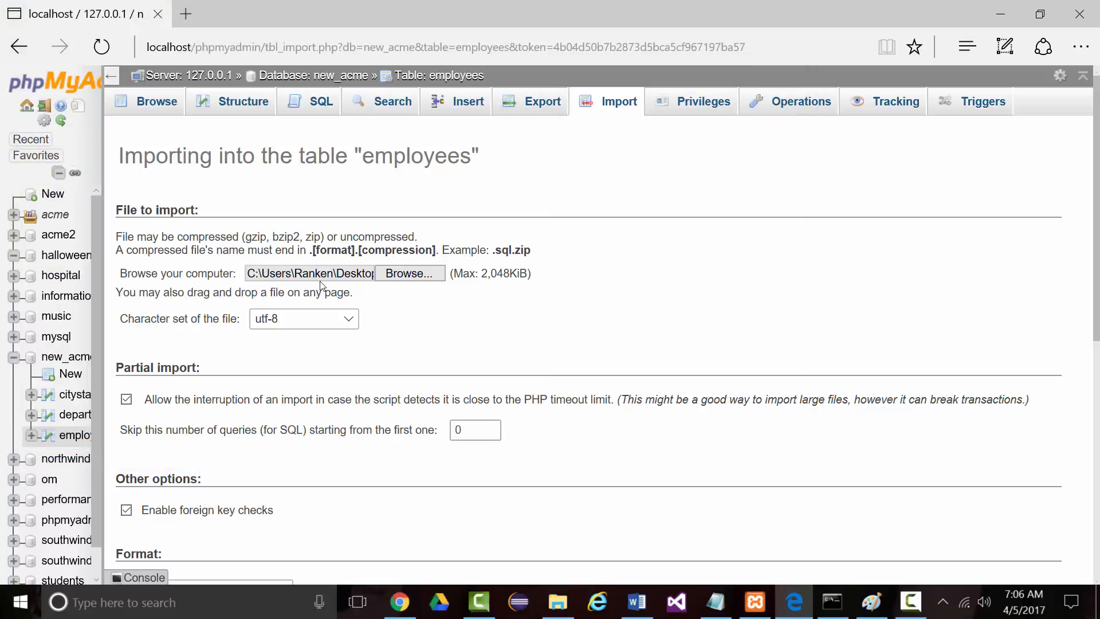
scroll(293, 430, down, 7)
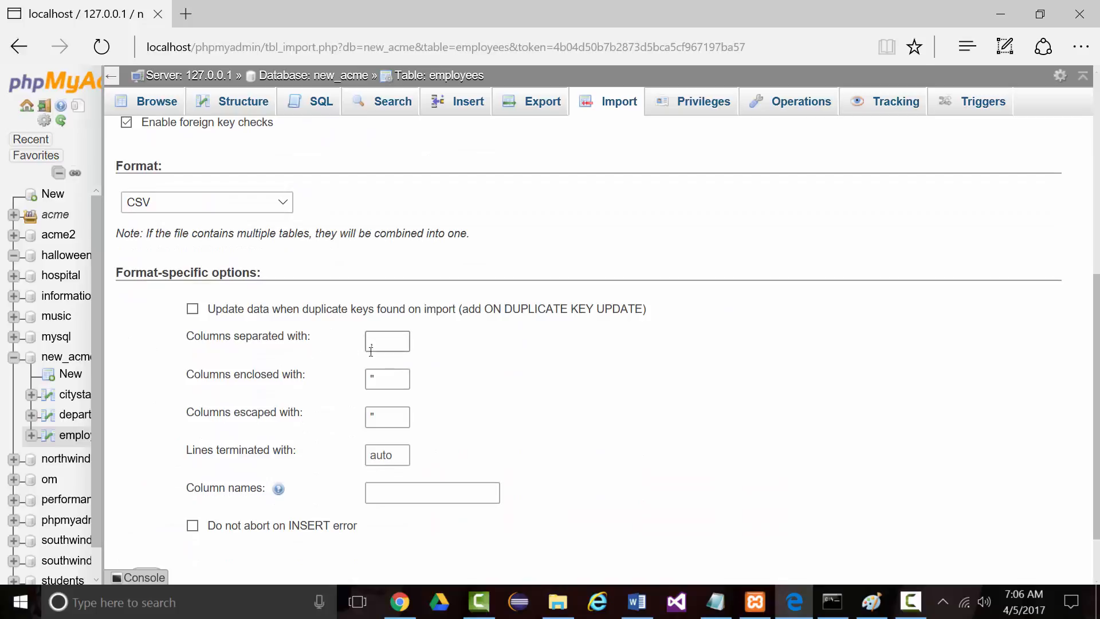
scroll(274, 442, down, 1)
click(154, 512)
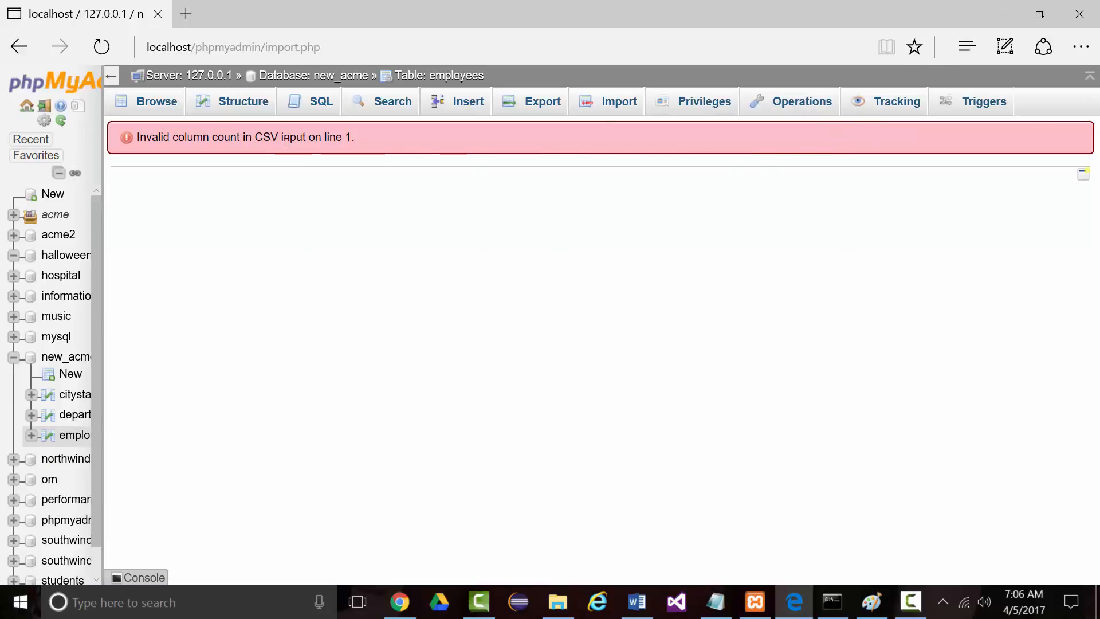
- Copy the import error message and search the web in a new tab for "phpmyadmin error Invalid column count in CSV input on line 1."
drag(356, 137, 146, 140)
key(ctrl+c)
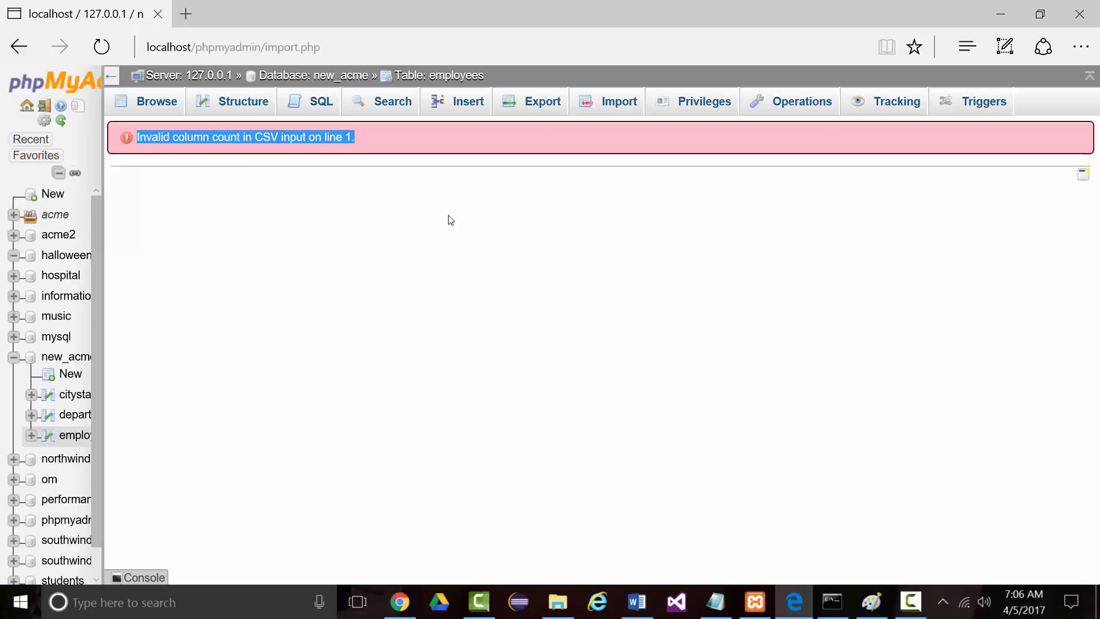
key(ctrl+t)
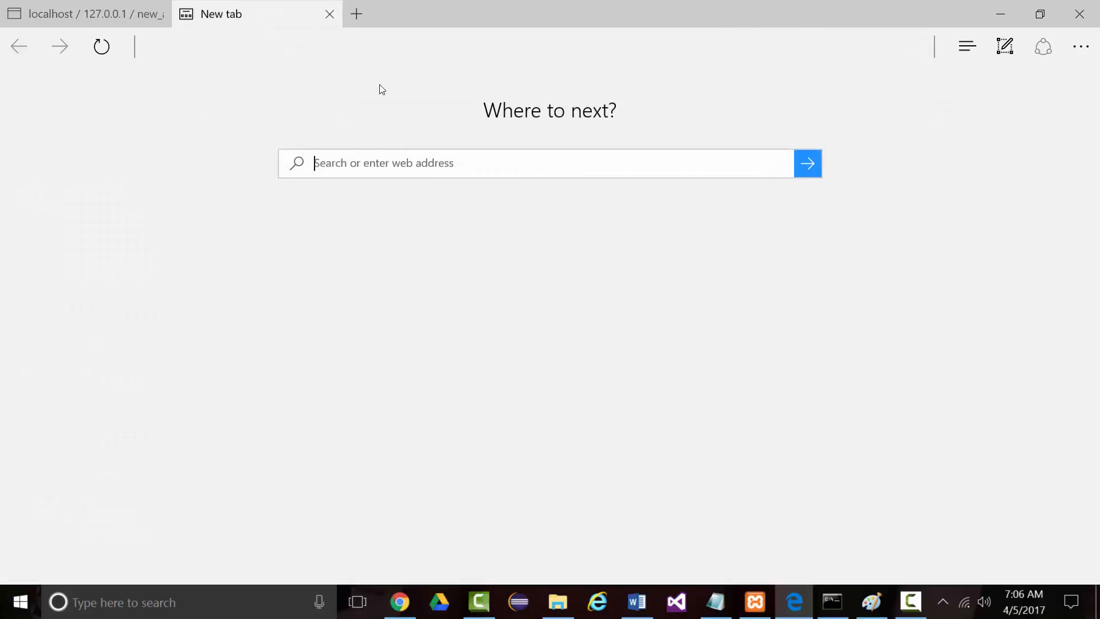
text(m)
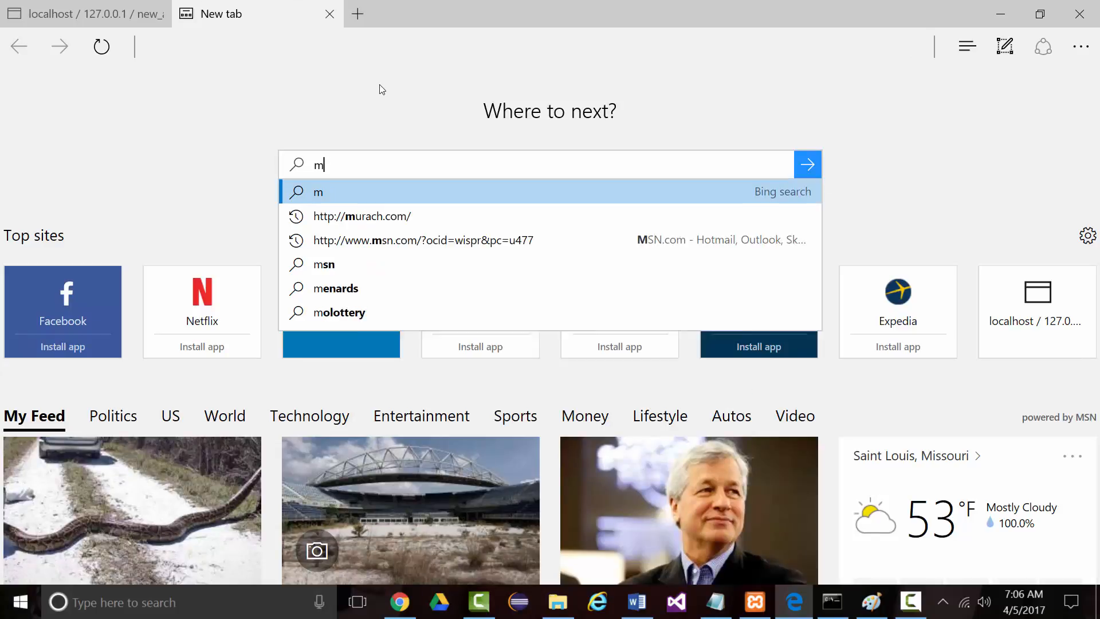
key(BackSpace)
text(php)
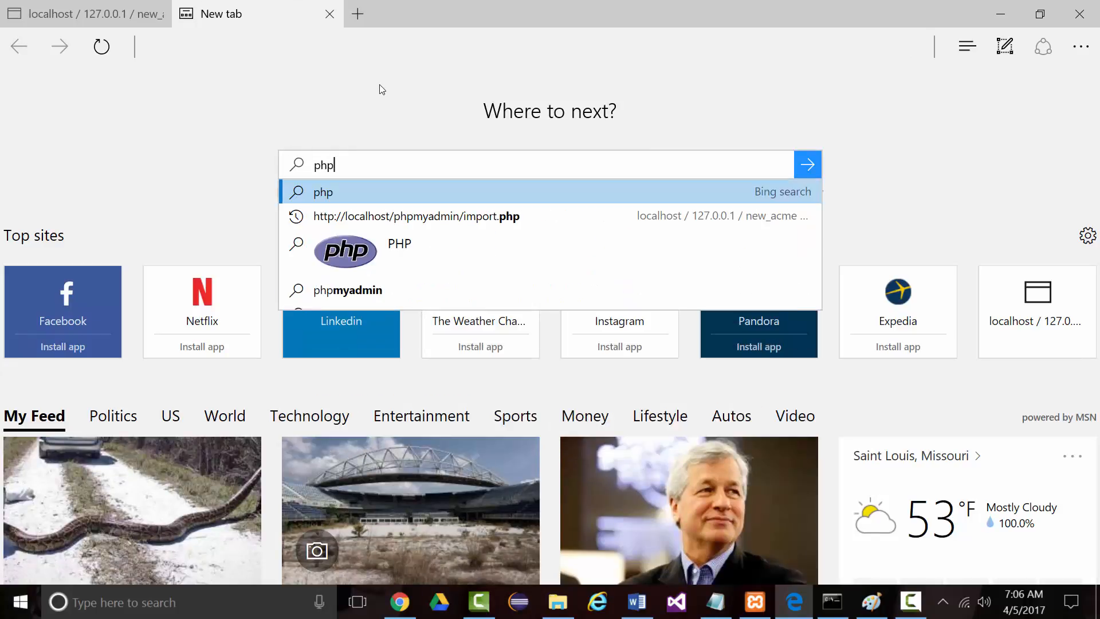
text(myadmin )
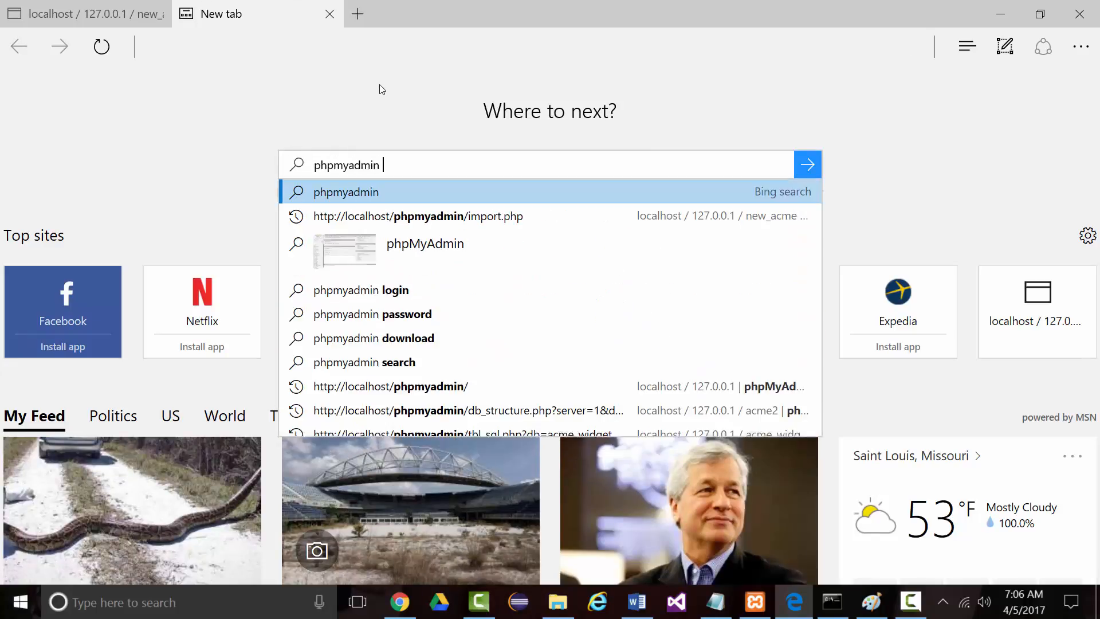
text(error)
key(ctrl+v)
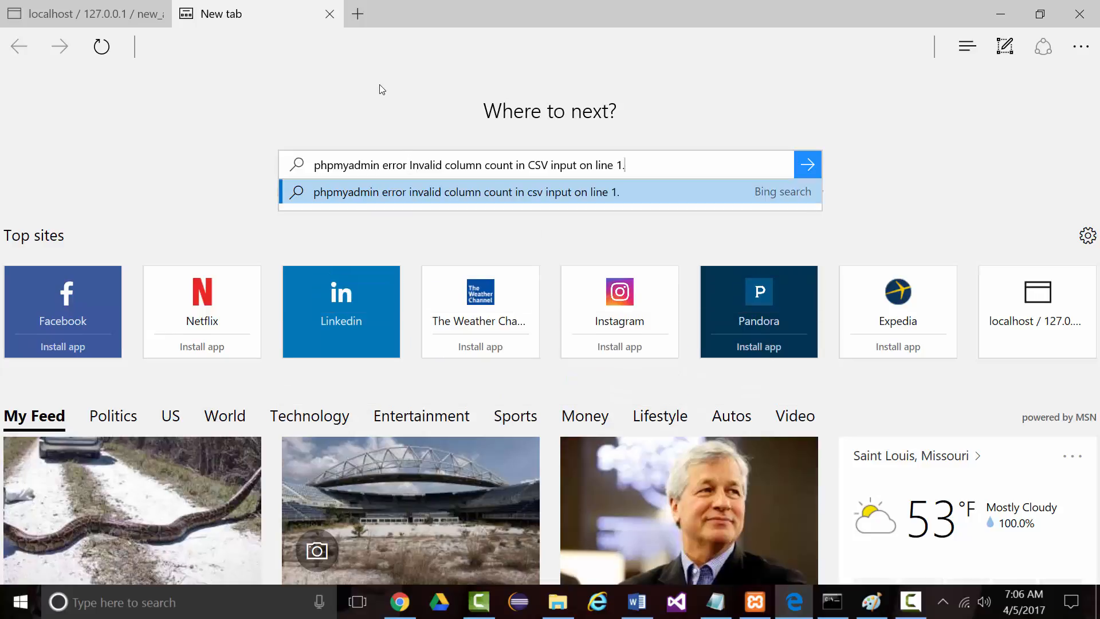
key(Return)
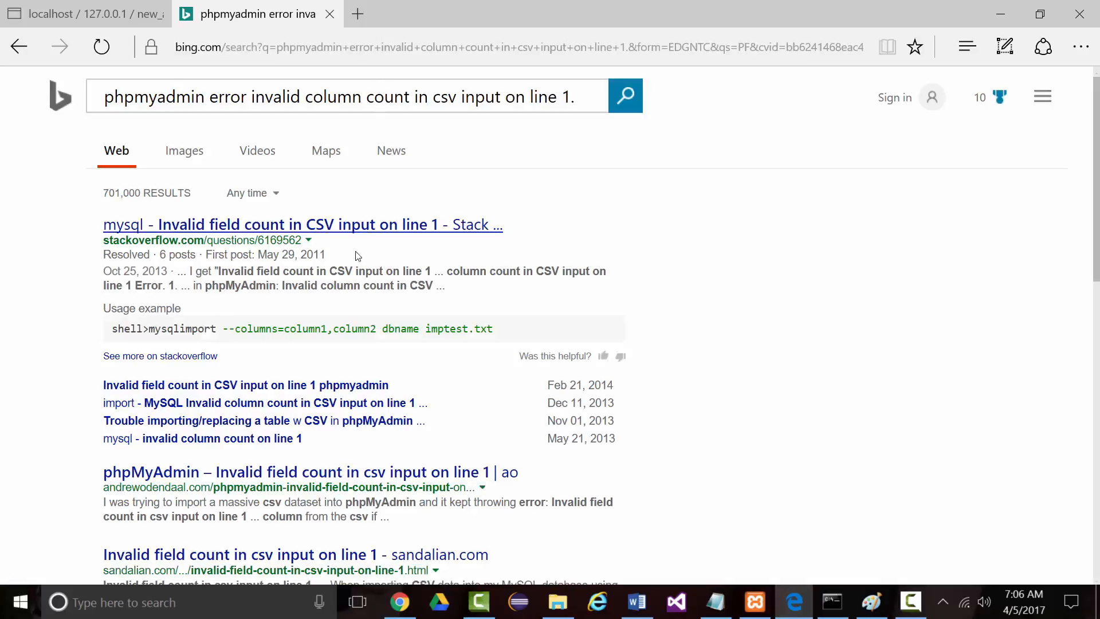
- Open the Stack Overflow question on the invalid field count error and read its answers for a fix
click(271, 231)
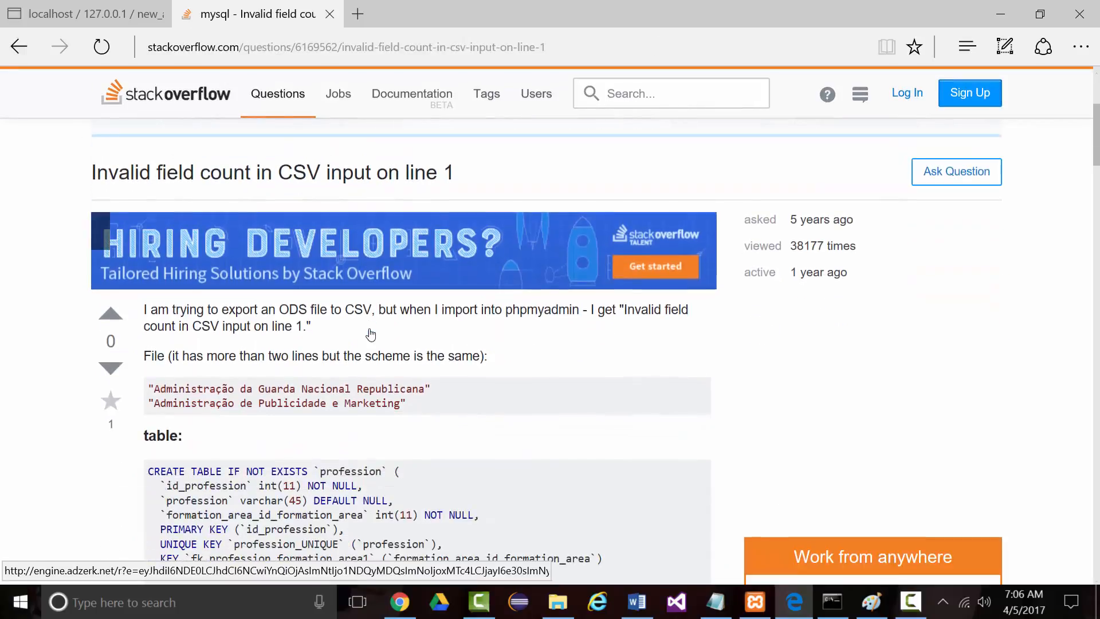
scroll(370, 335, down, 3)
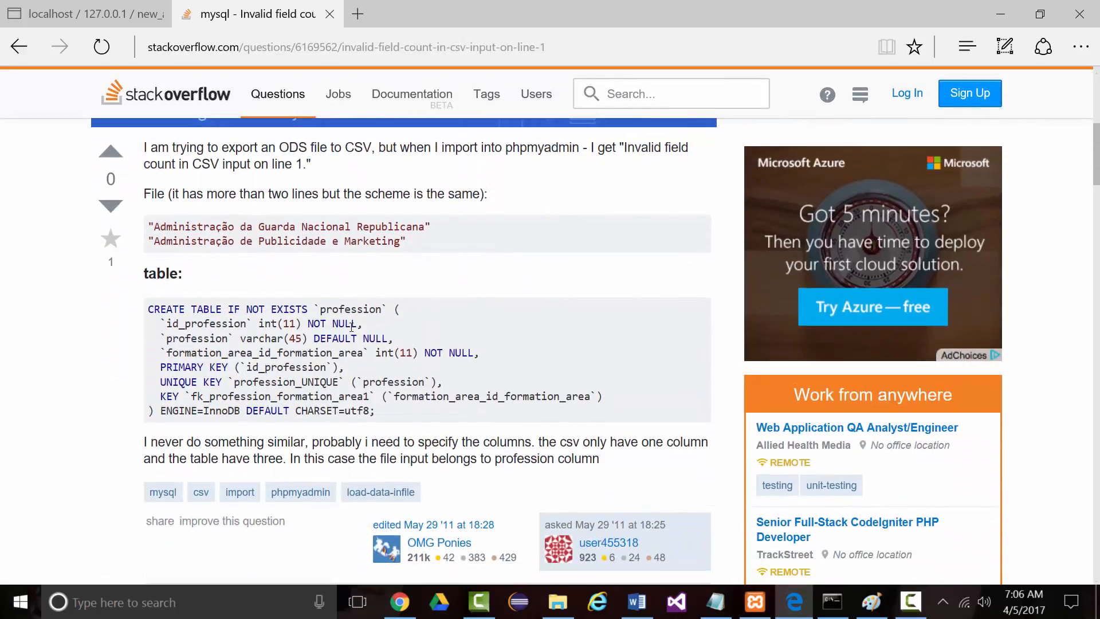
scroll(347, 327, down, 7)
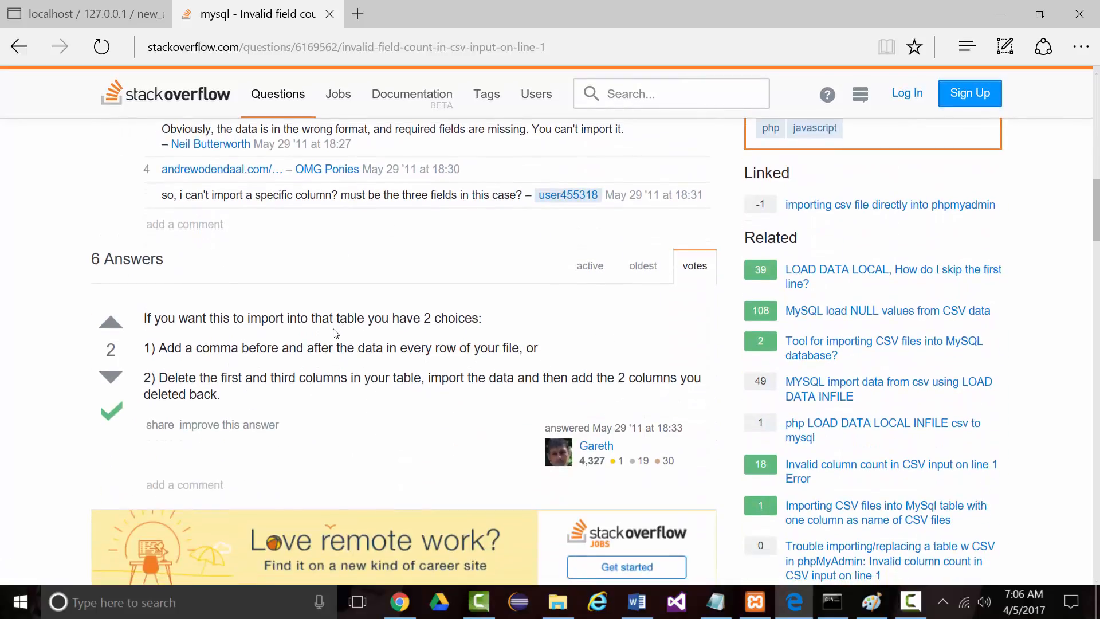
scroll(304, 326, down, 3)
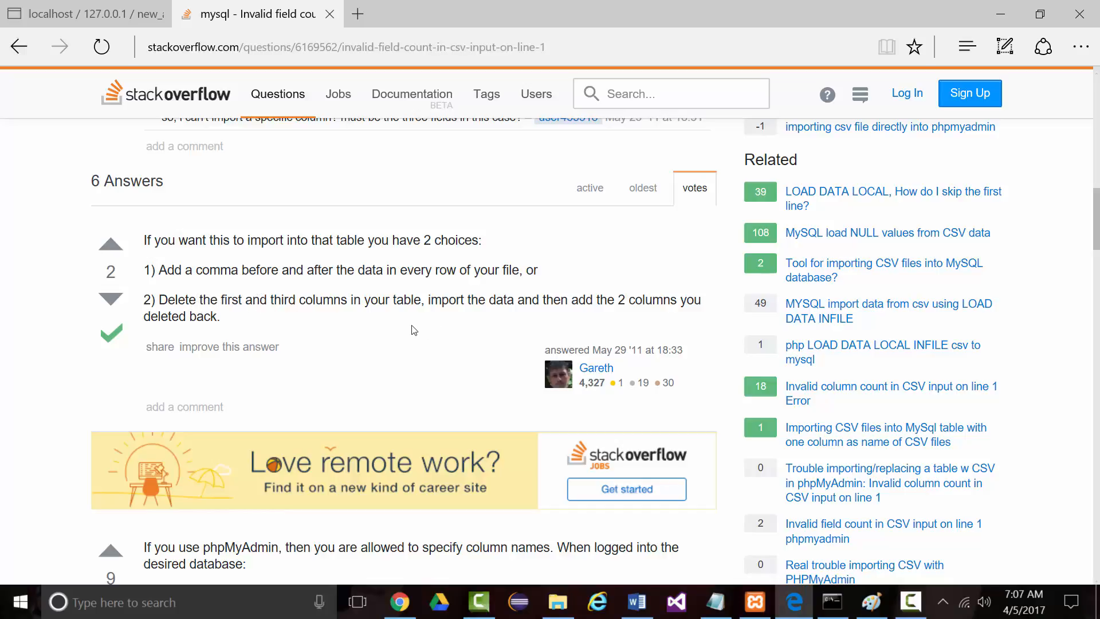
scroll(342, 338, down, 2)
scroll(342, 338, down, 5)
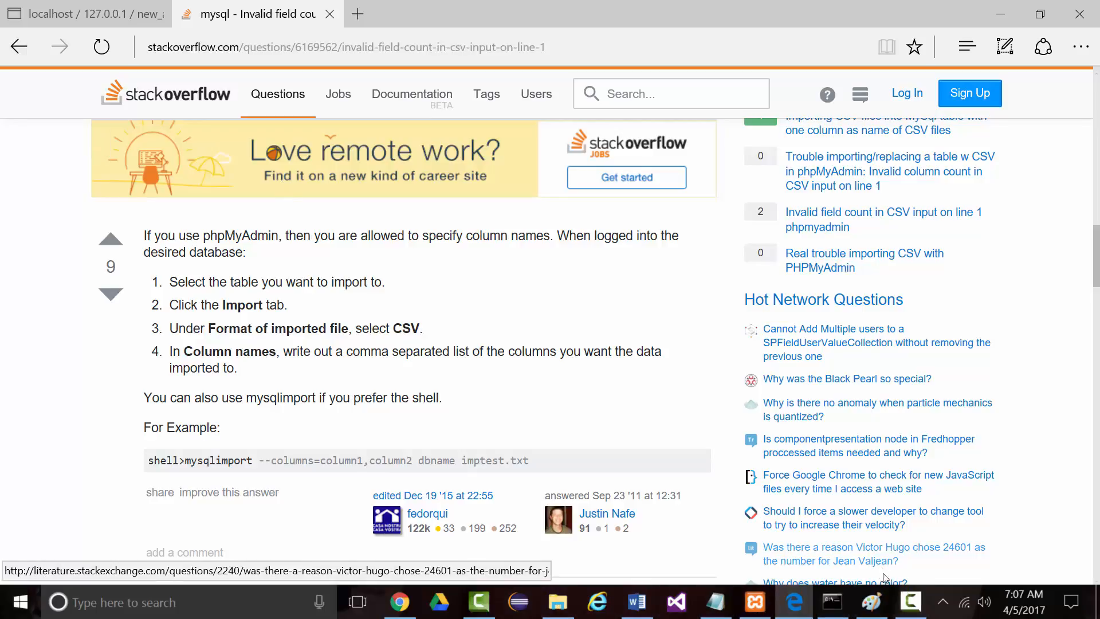
click(793, 607)
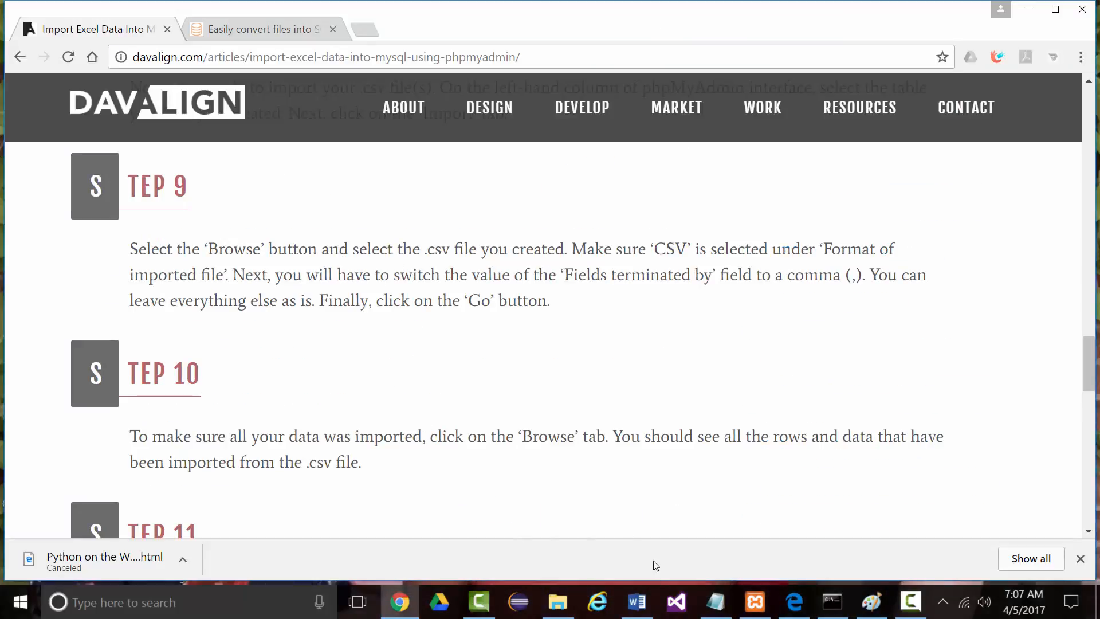
click(796, 602)
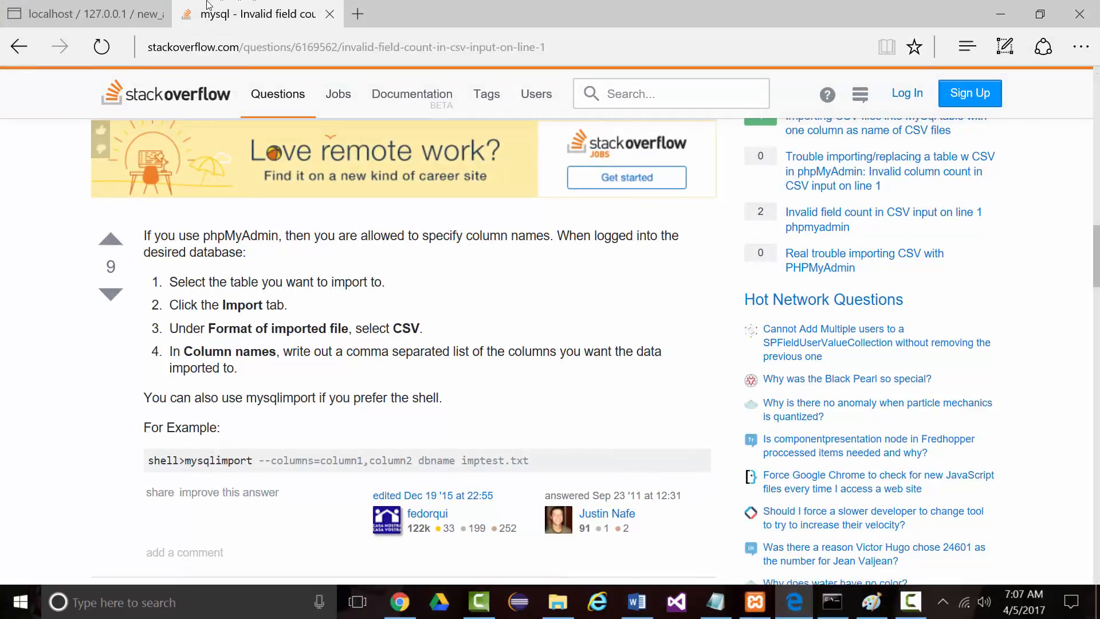
- Return to phpMyAdmin's import page for the employees table, choose Employees.csv as the file, and keep CSV as the format
click(129, 19)
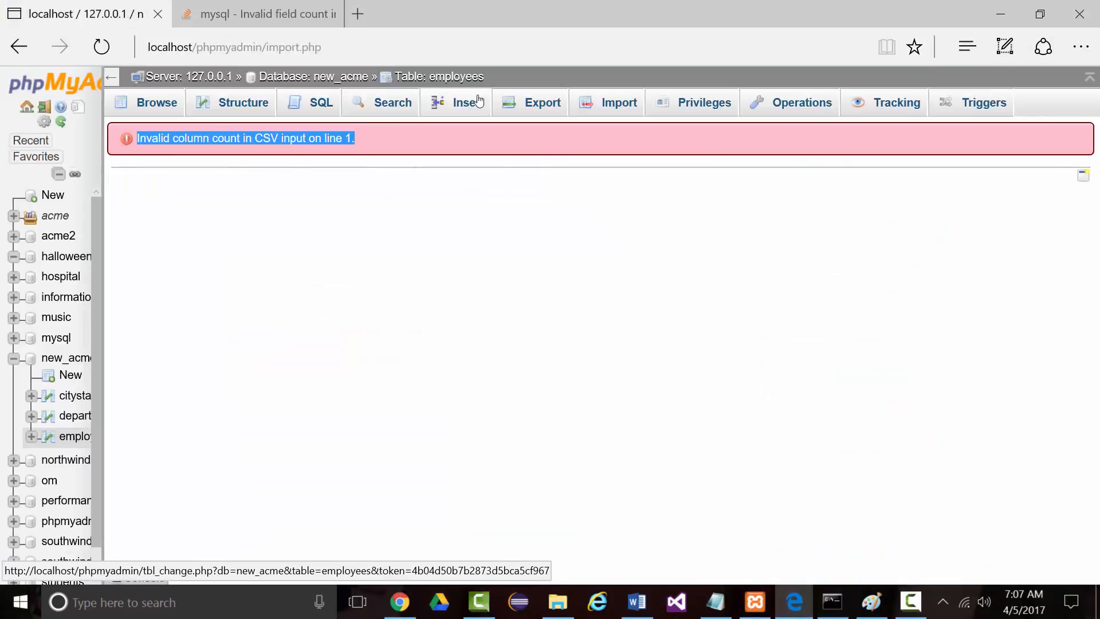
click(611, 104)
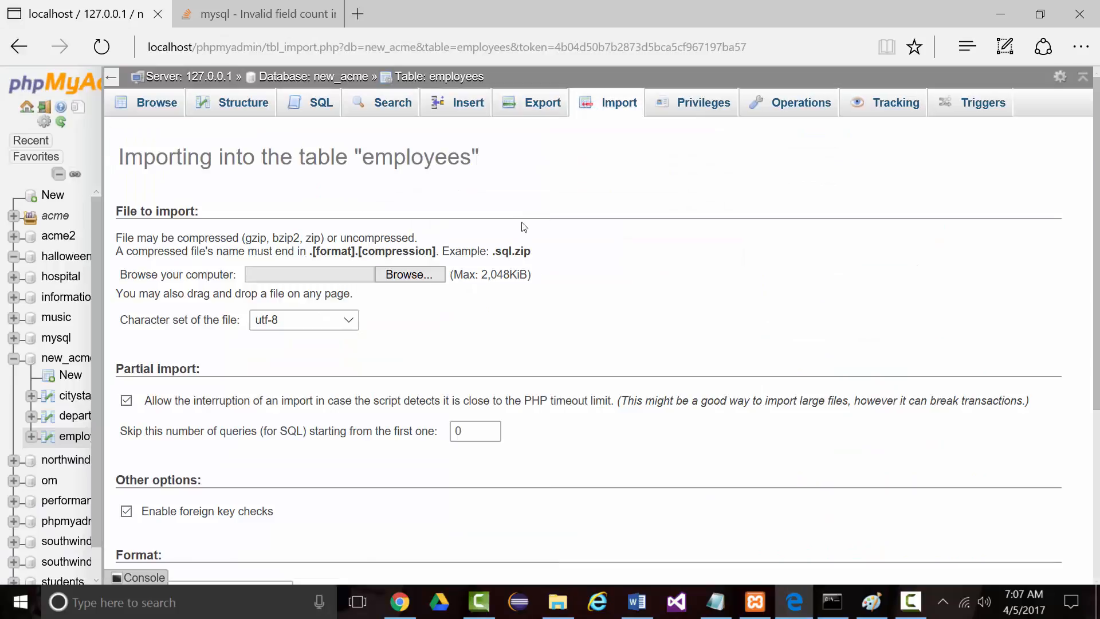
click(375, 277)
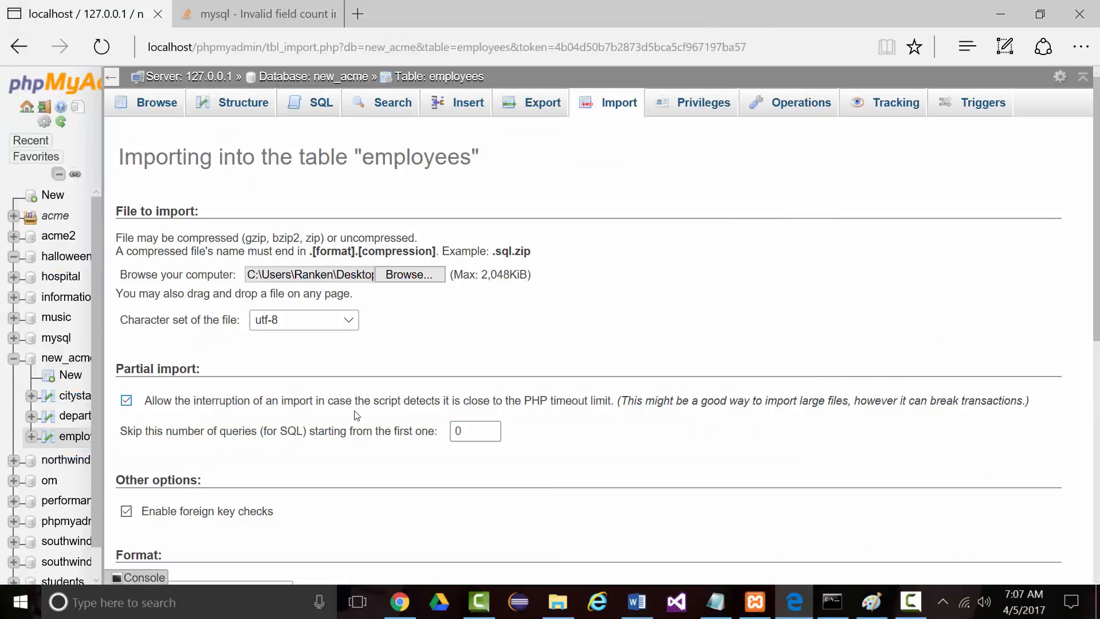
scroll(378, 413, down, 4)
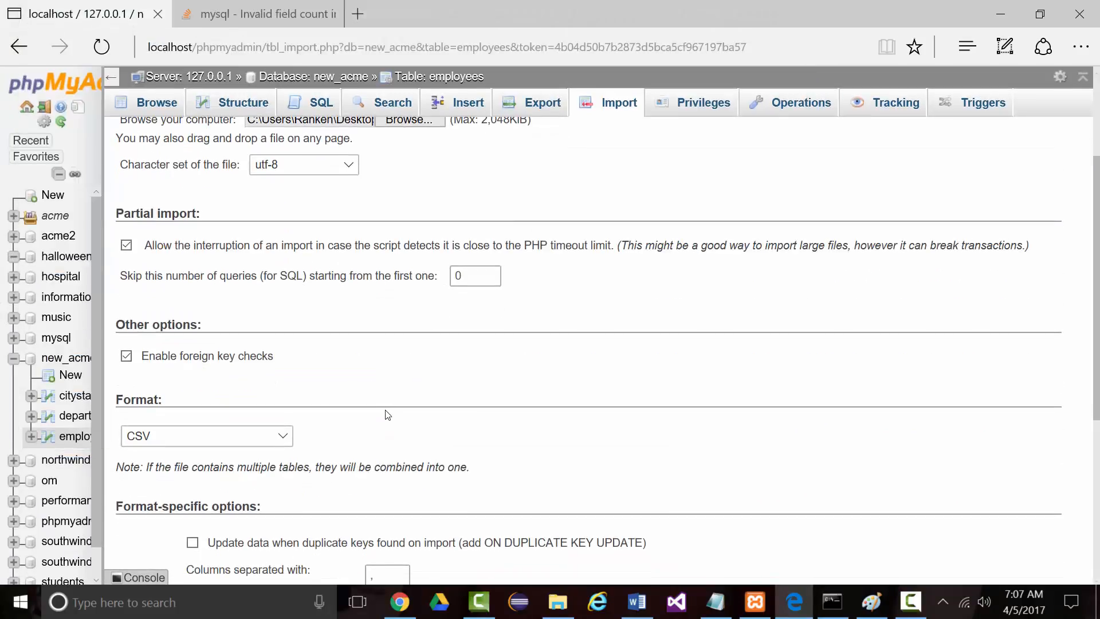
click(281, 360)
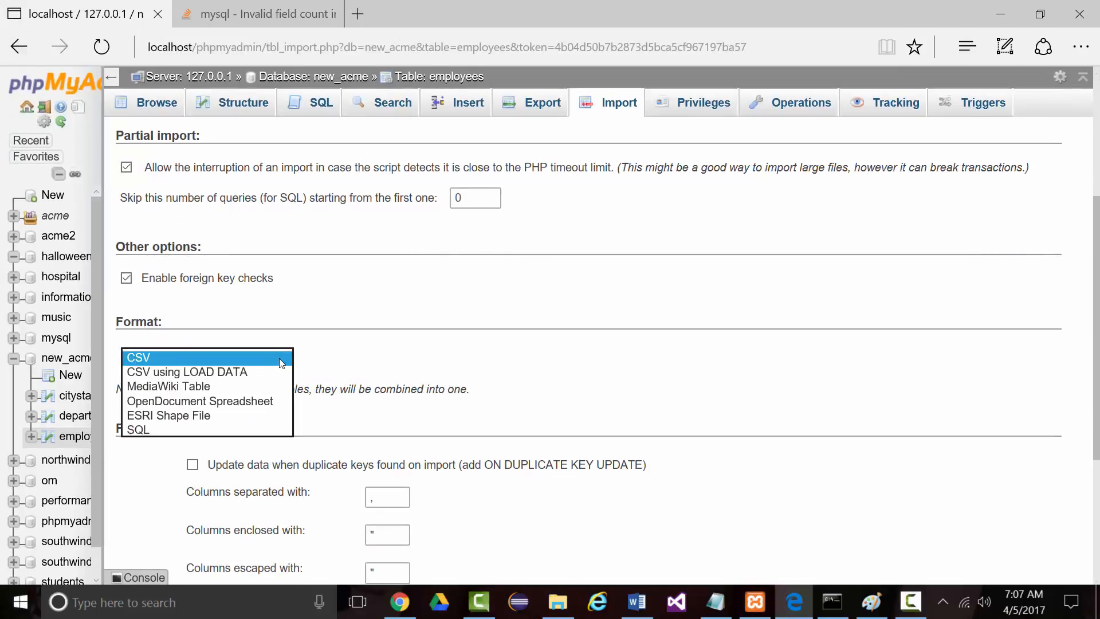
click(282, 359)
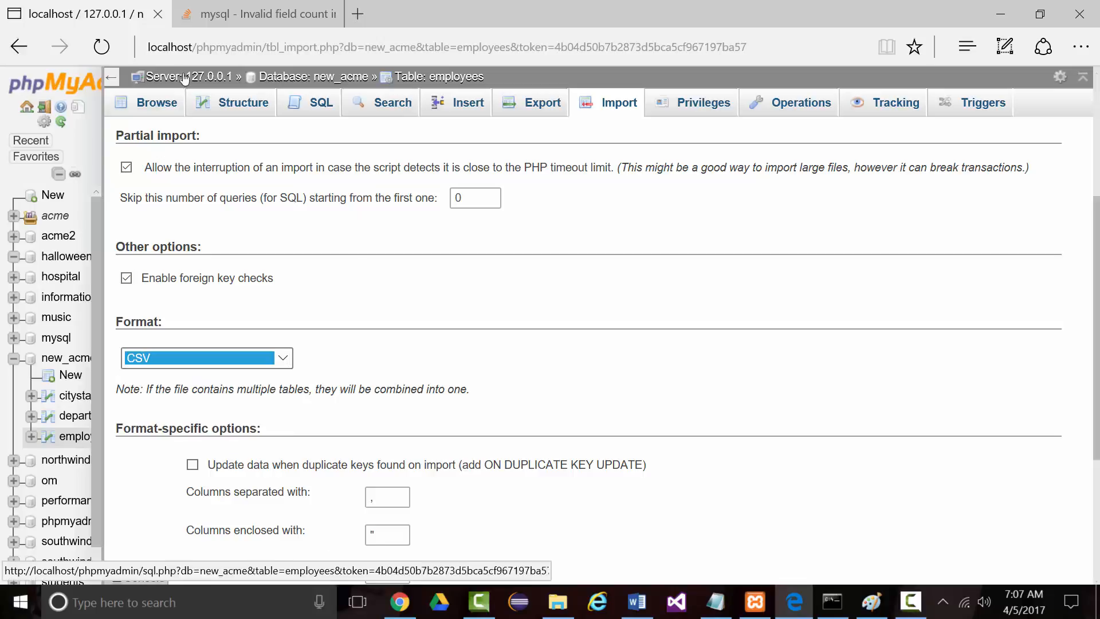
- Reread the Stack Overflow answer about specifying column names and compare it with the CSV options on the import page
click(257, 14)
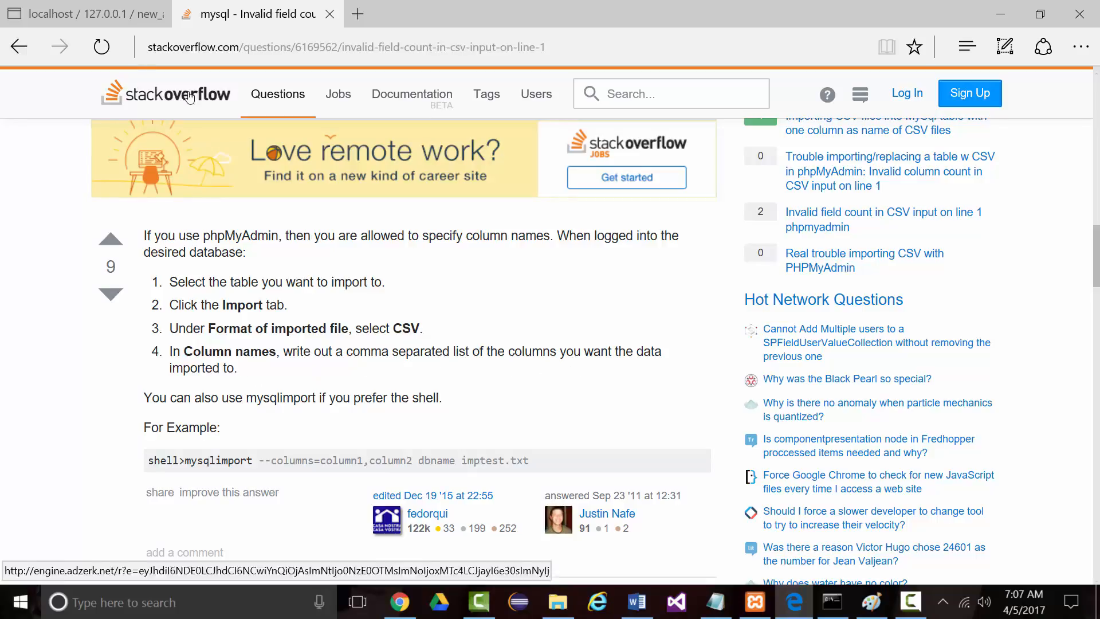
click(85, 14)
scroll(372, 510, down, 1)
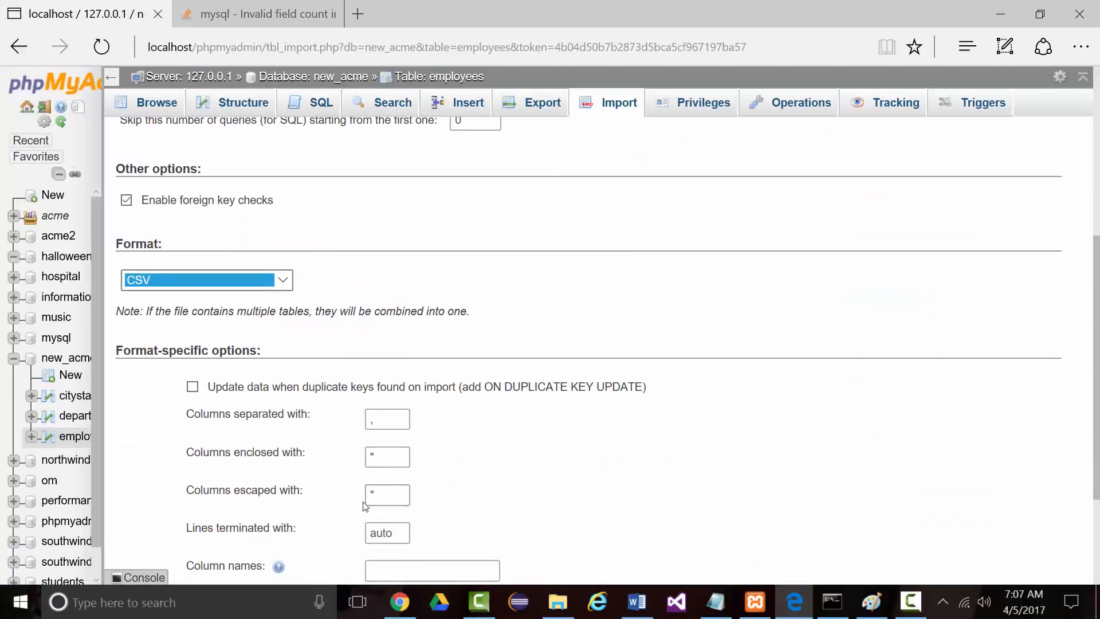
scroll(343, 498, down, 1)
scroll(287, 400, up, 2)
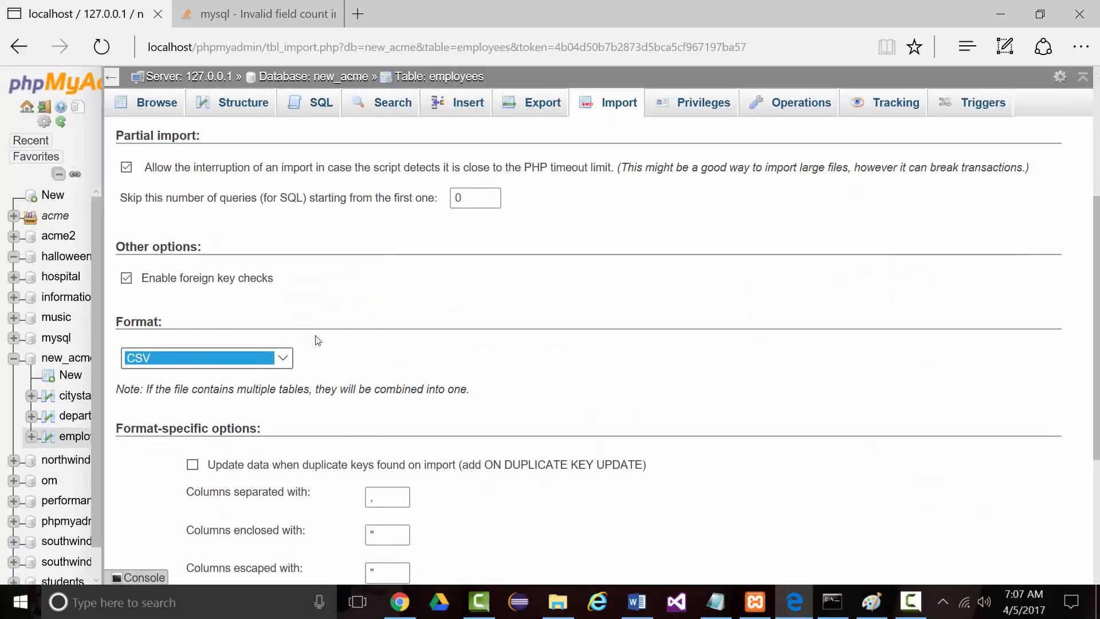
- Try importing Employees.csv with the line terminator set to a comma
scroll(316, 342, down, 3)
scroll(281, 376, down, 1)
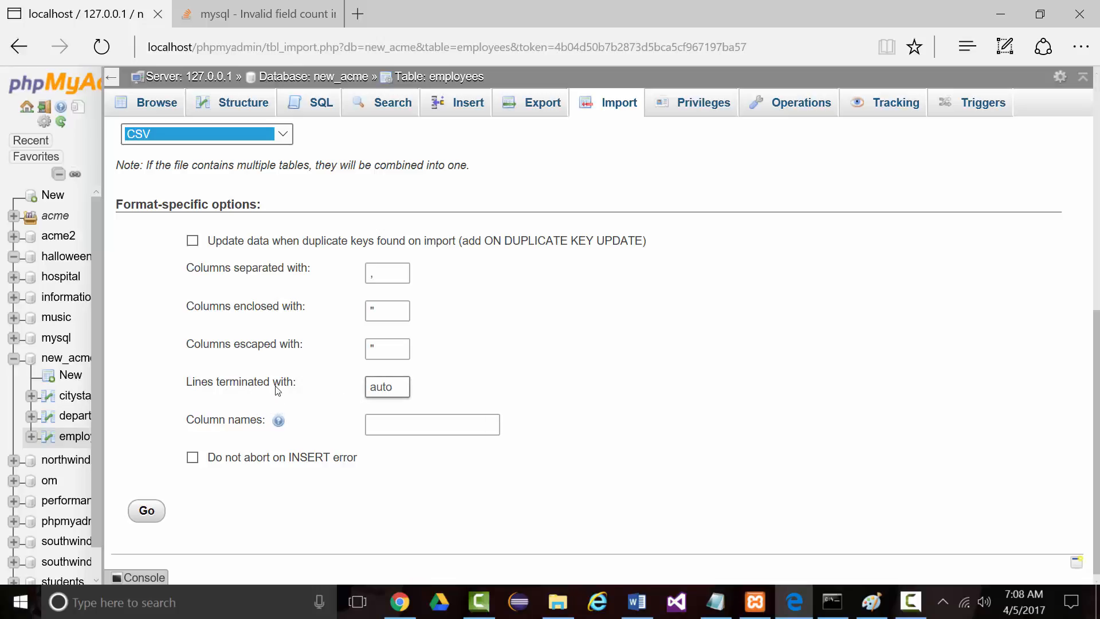
drag(396, 387, 335, 394)
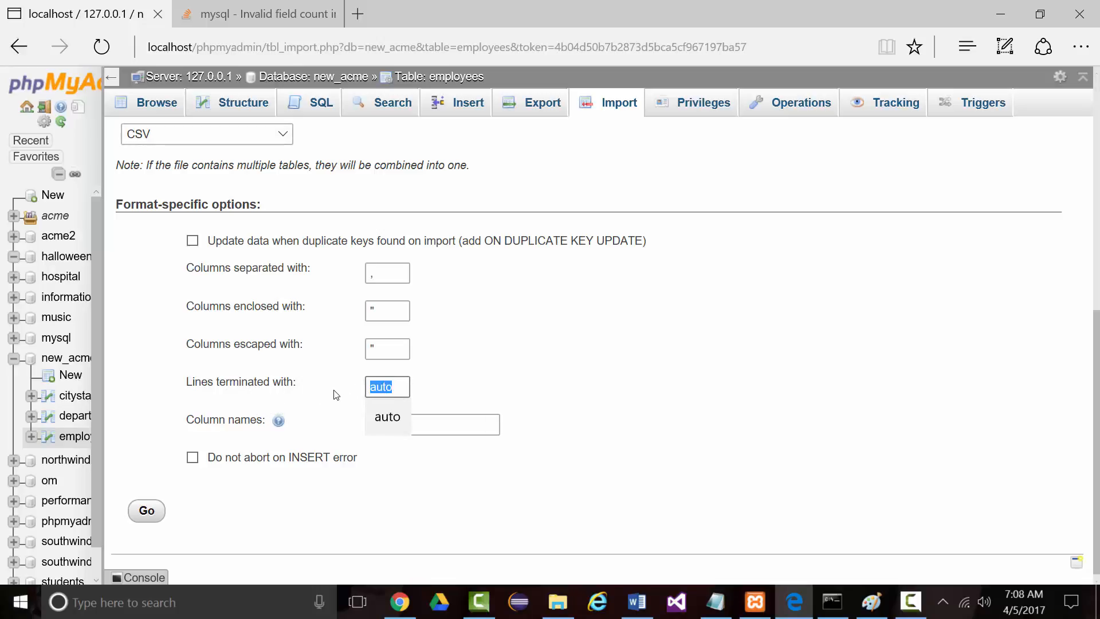
text(,)
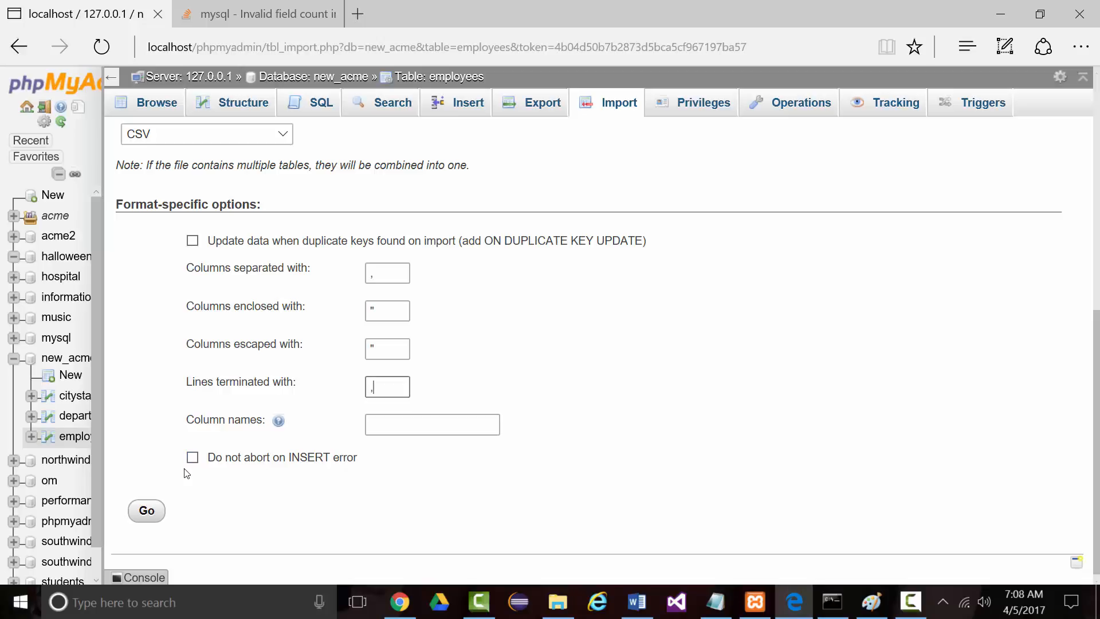
click(147, 510)
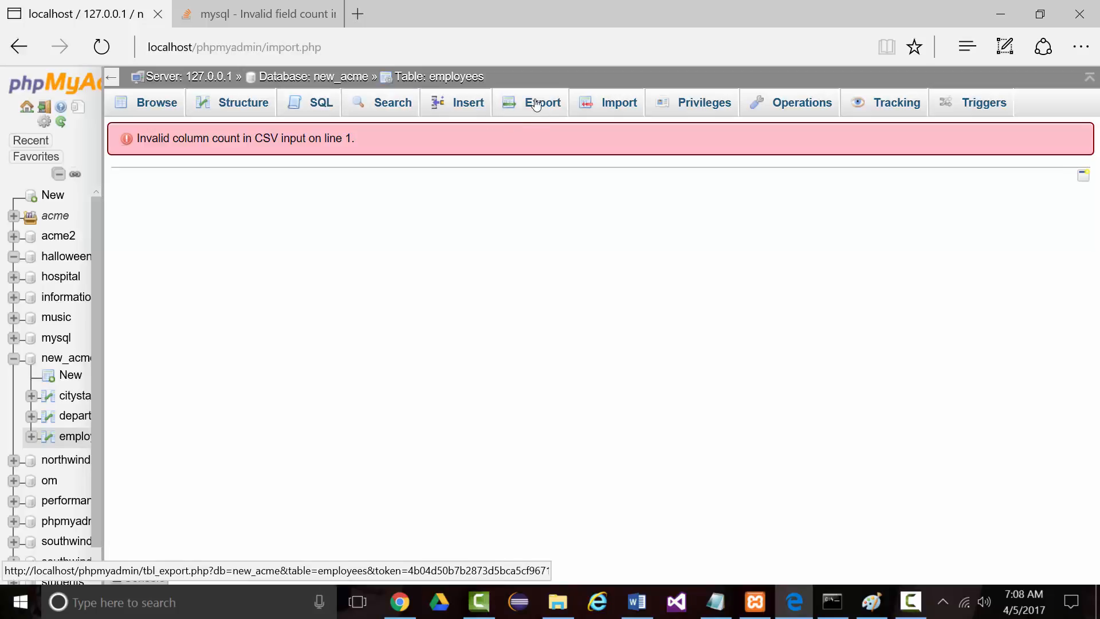
- Reopen the import page for the employees table, choose Employees.csv as the file, and keep utf-8 as its character set
click(604, 106)
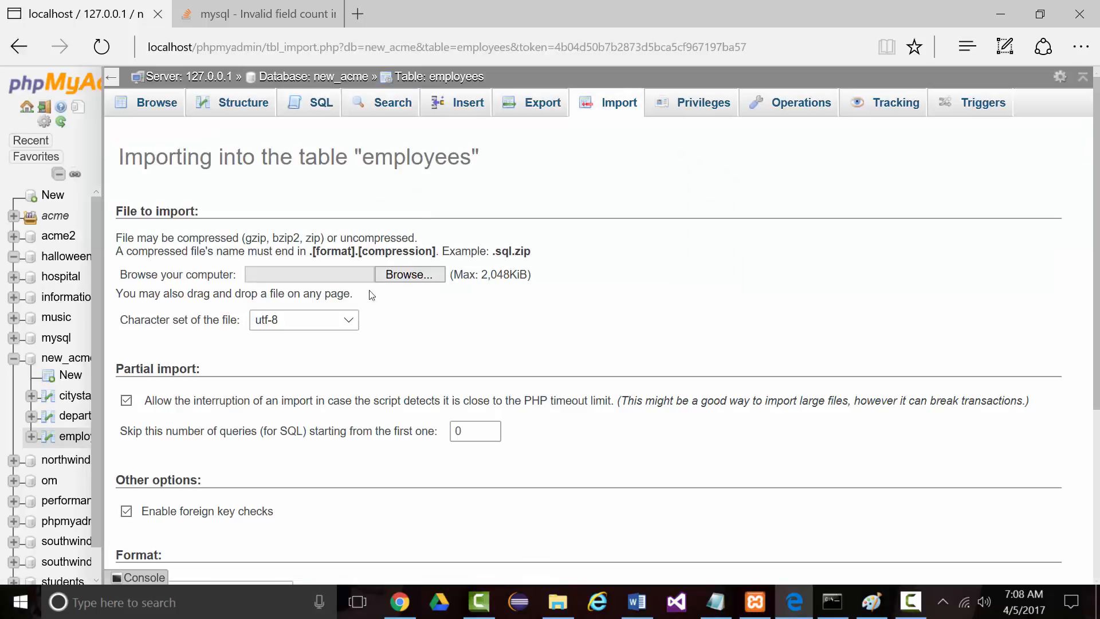
click(395, 274)
click(184, 179)
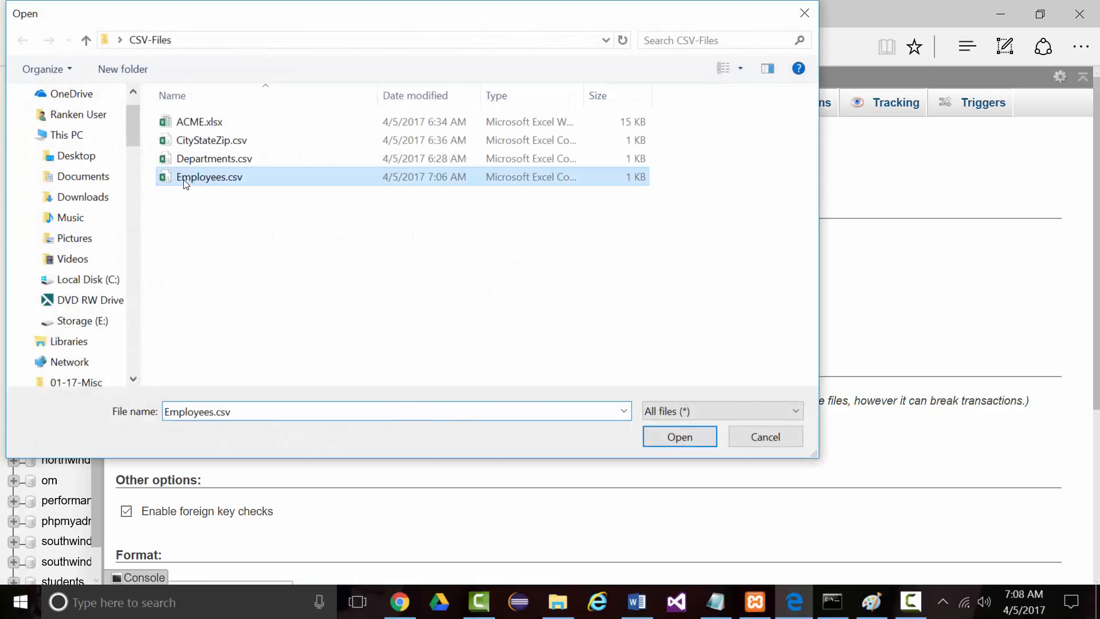
double_click(185, 180)
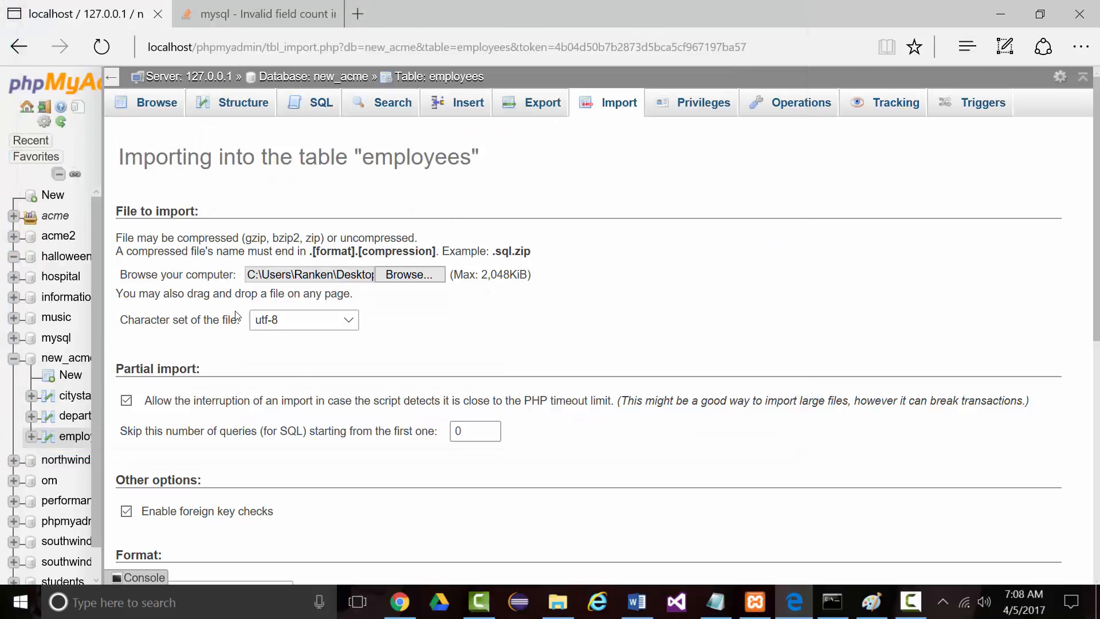
click(347, 324)
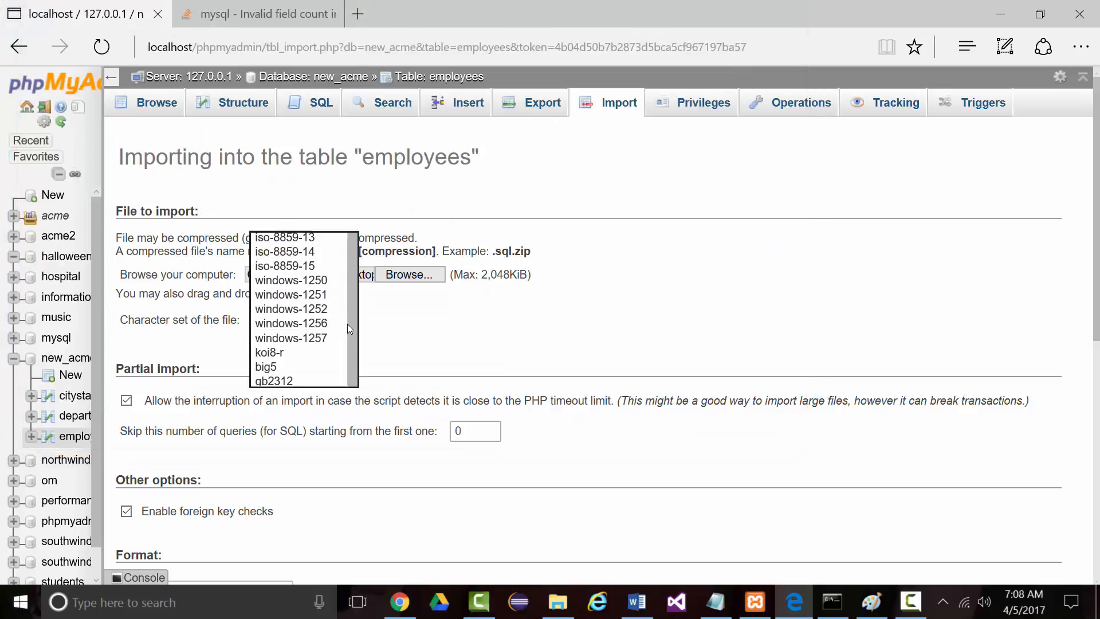
click(408, 337)
scroll(228, 386, down, 1)
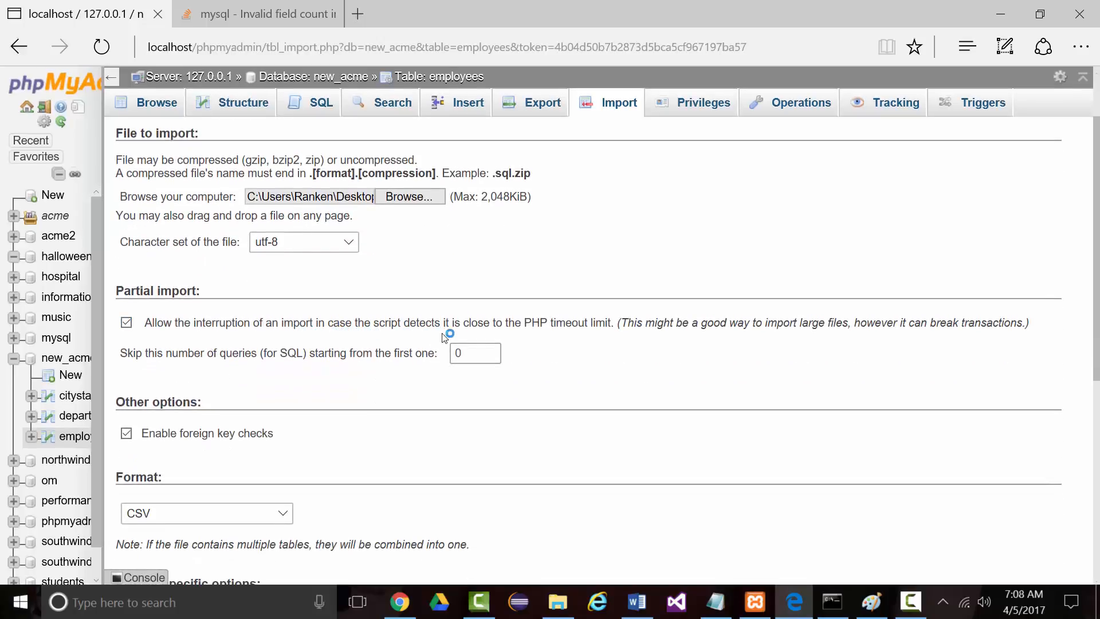
scroll(262, 389, down, 1)
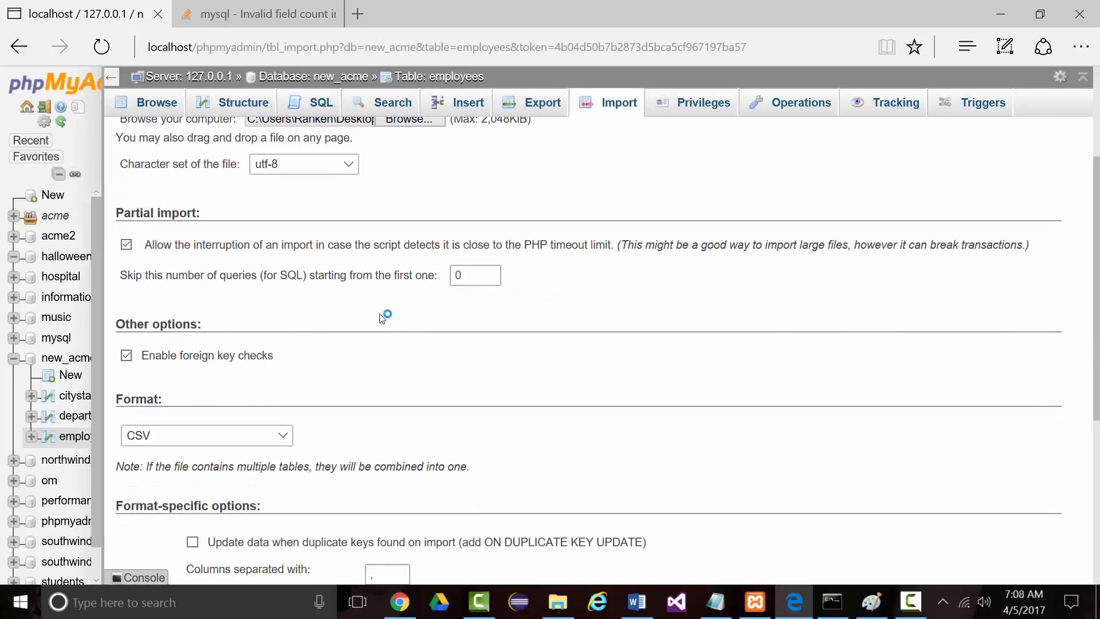
scroll(182, 366, down, 1)
scroll(307, 310, down, 1)
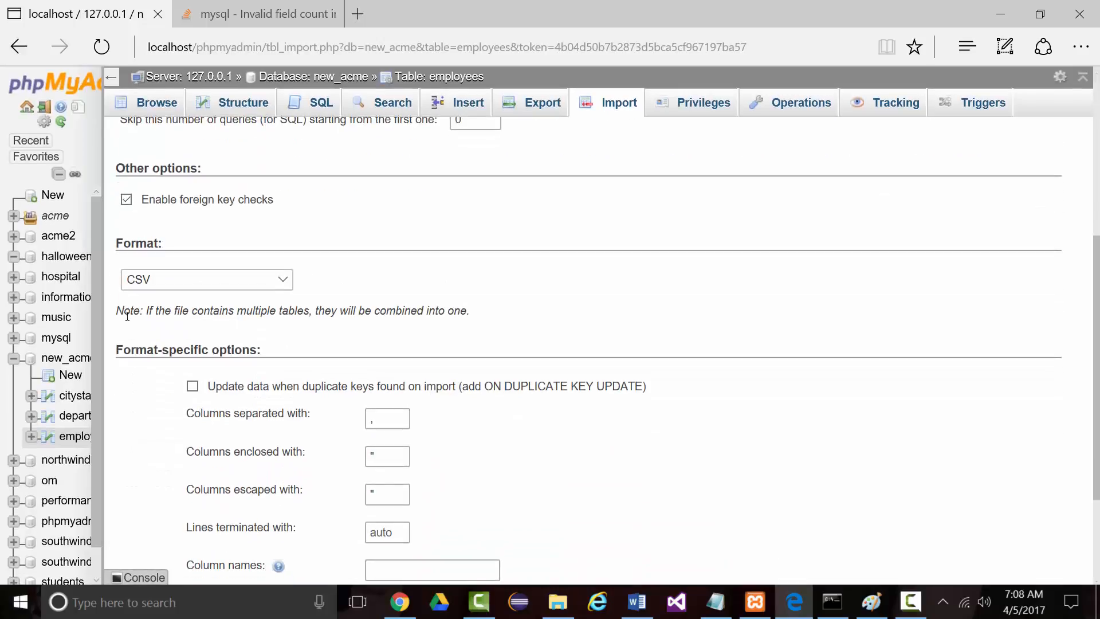
scroll(212, 316, down, 2)
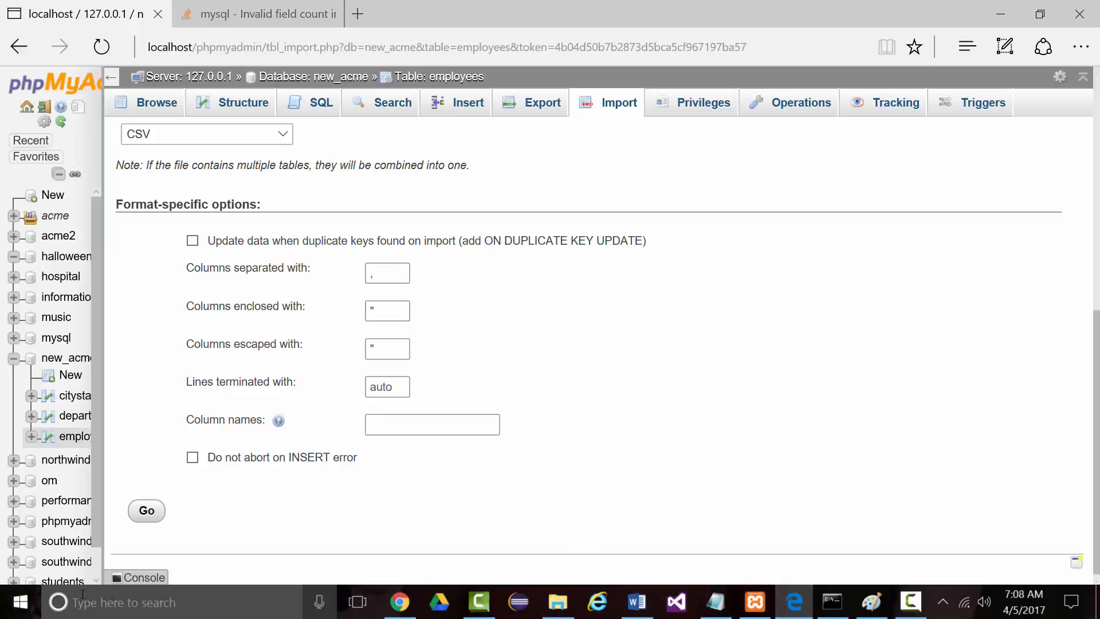
- Open Employees.csv in Excel, check its rows and columns, and minimize the workbook
click(21, 601)
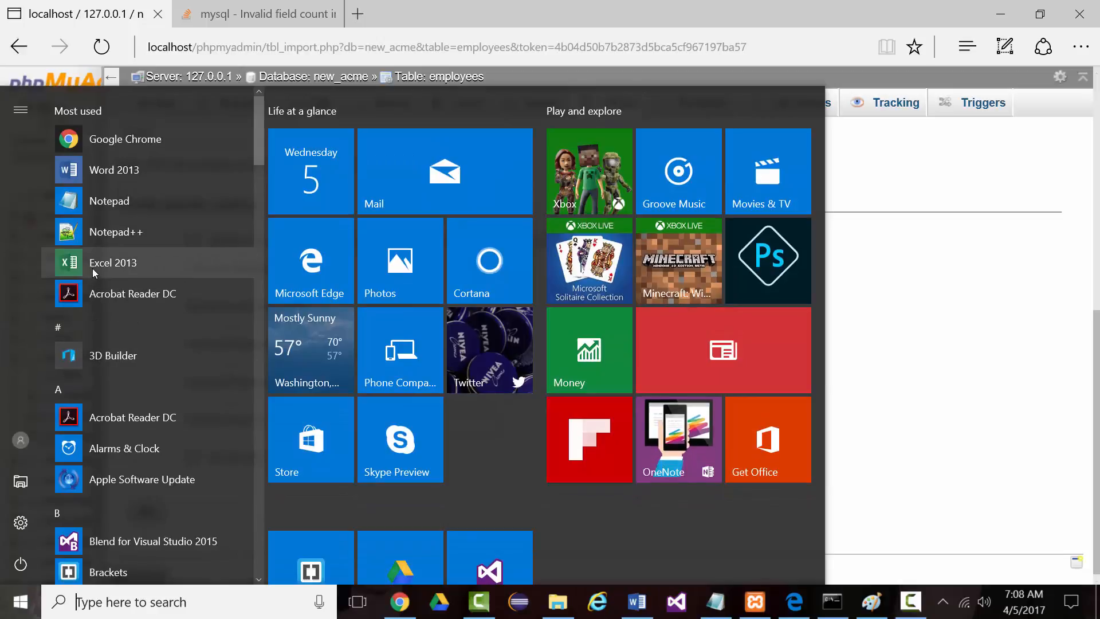
click(93, 268)
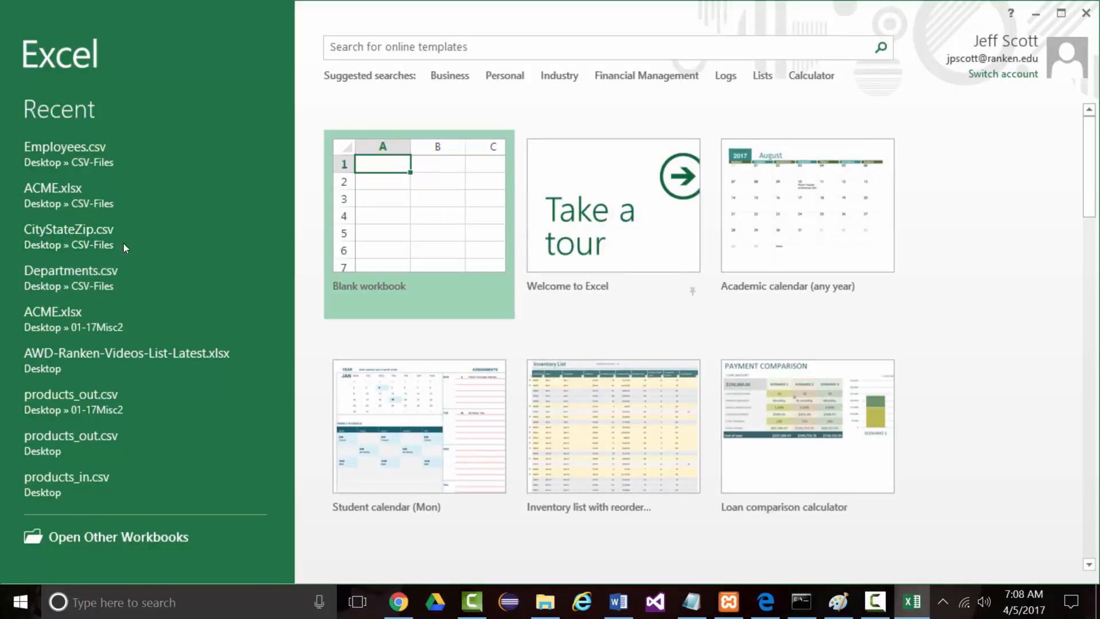
click(38, 148)
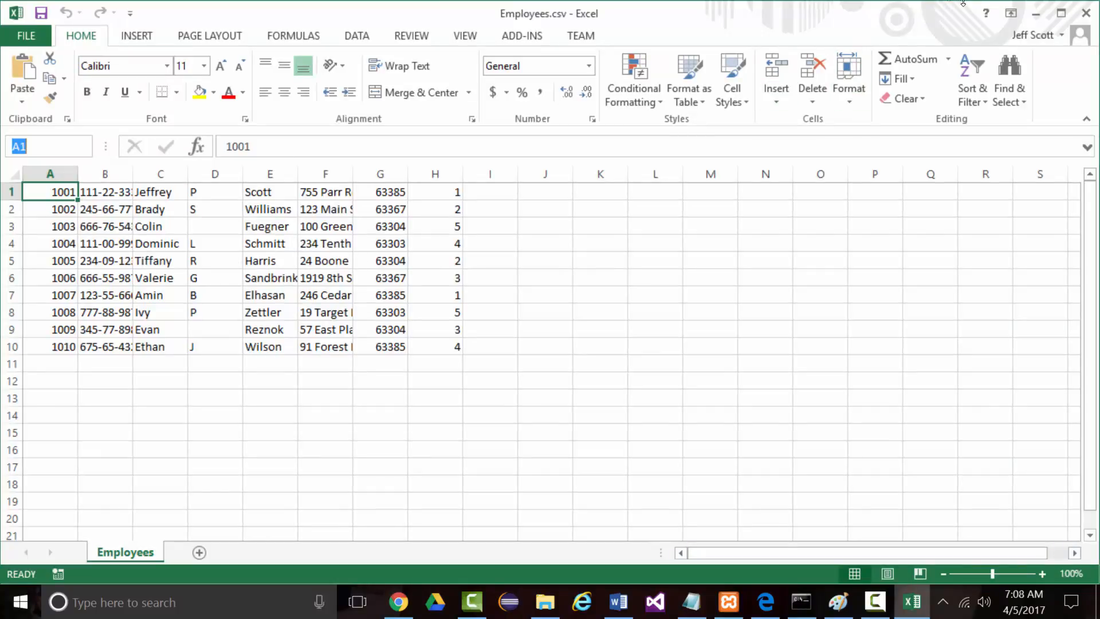
click(1035, 13)
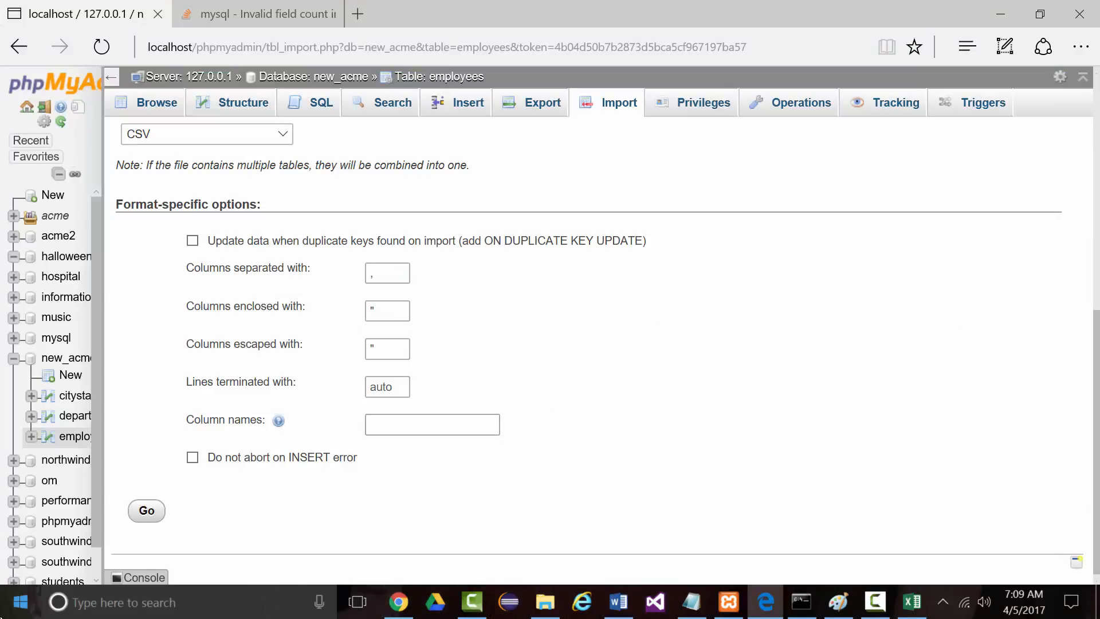
- Switch to Employees.csv in Notepad++ and examine the full rows and their trailing commas
click(21, 601)
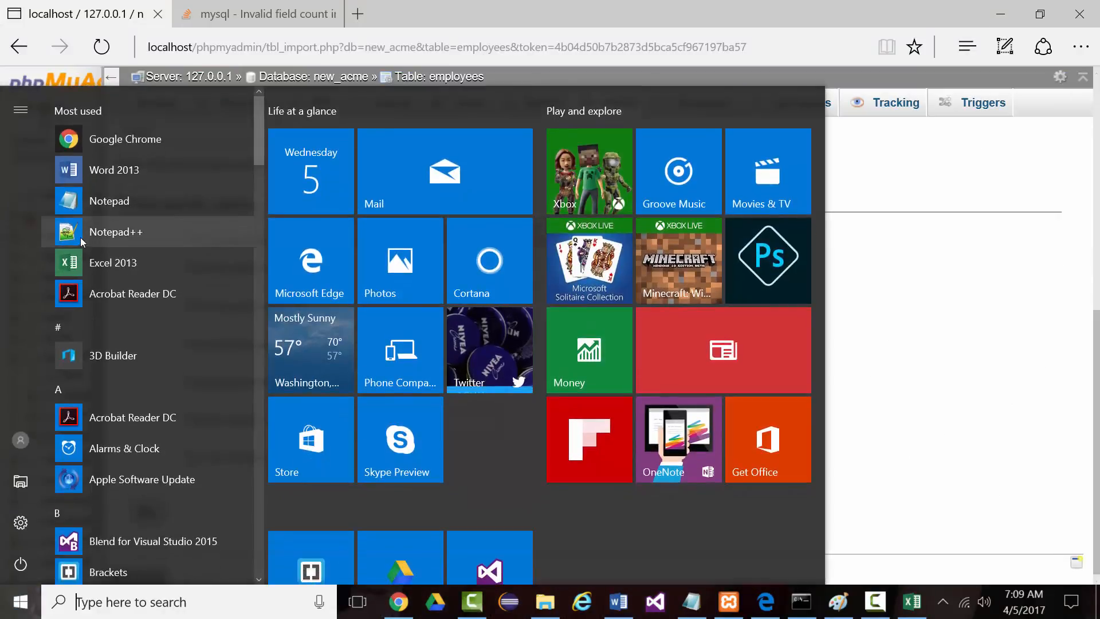
click(98, 227)
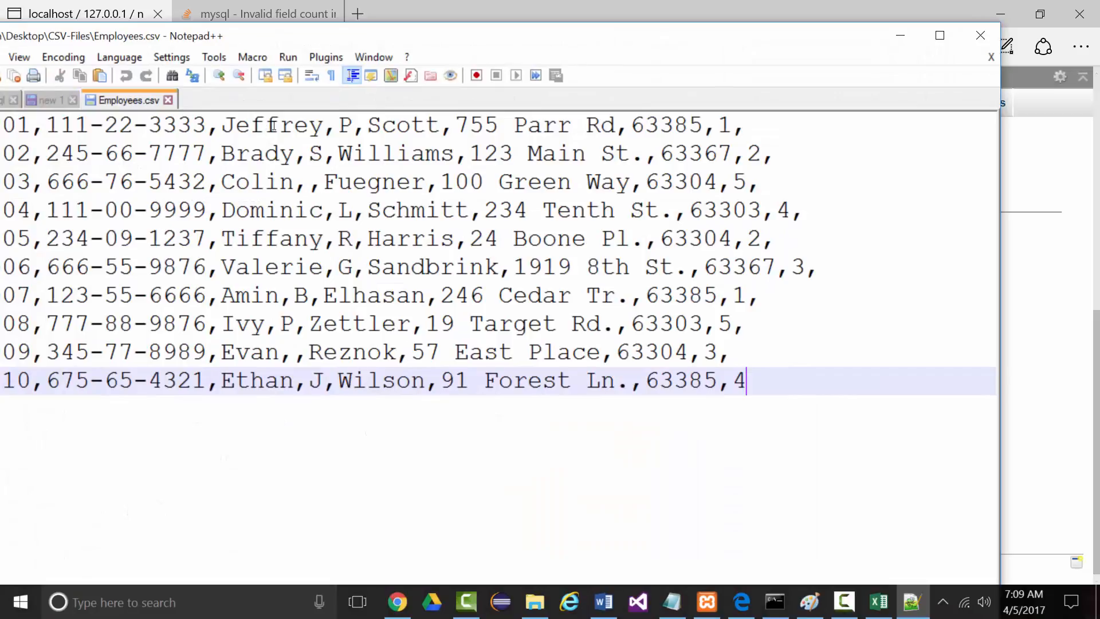
drag(523, 49, 645, 48)
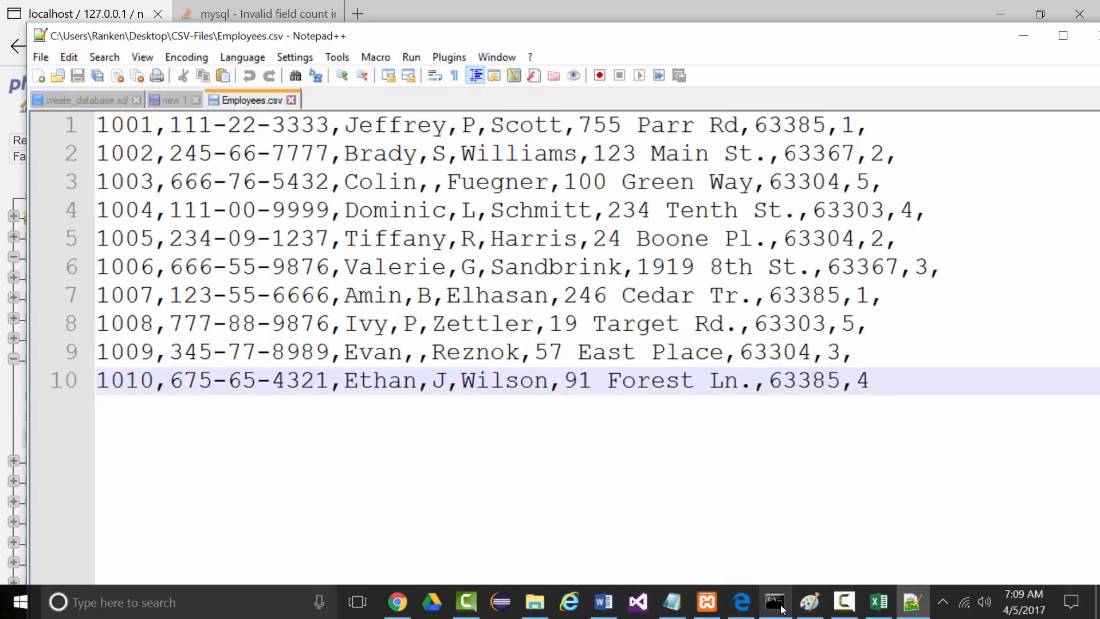
- Return to the phpMyAdmin import page, clear the column enclosing character, and keep the double quote as the escape character
click(741, 601)
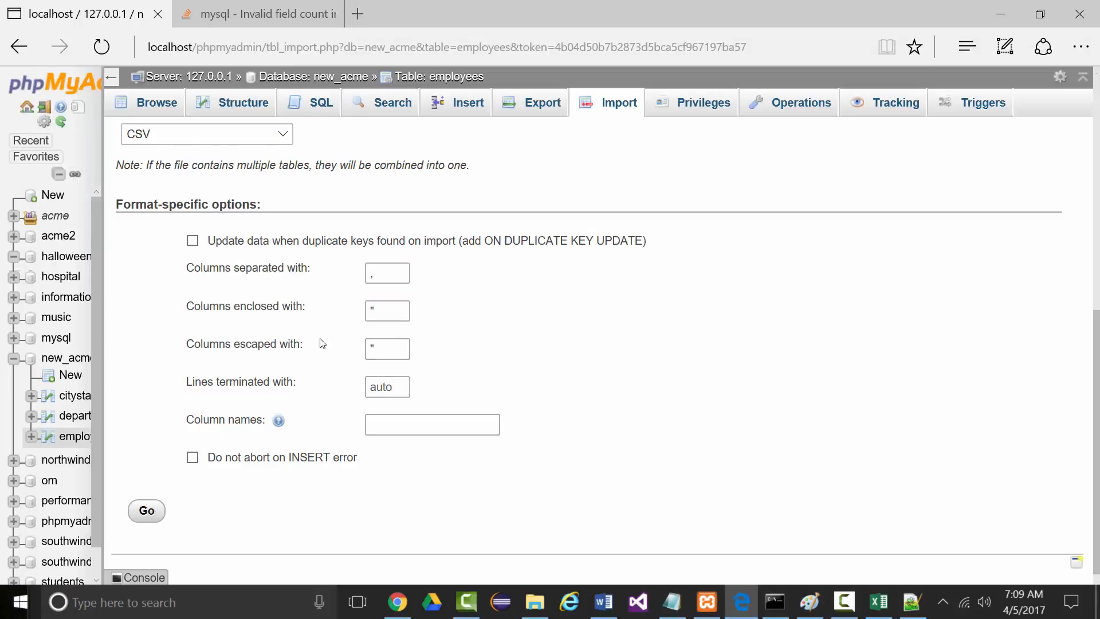
click(371, 315)
double_click(372, 314)
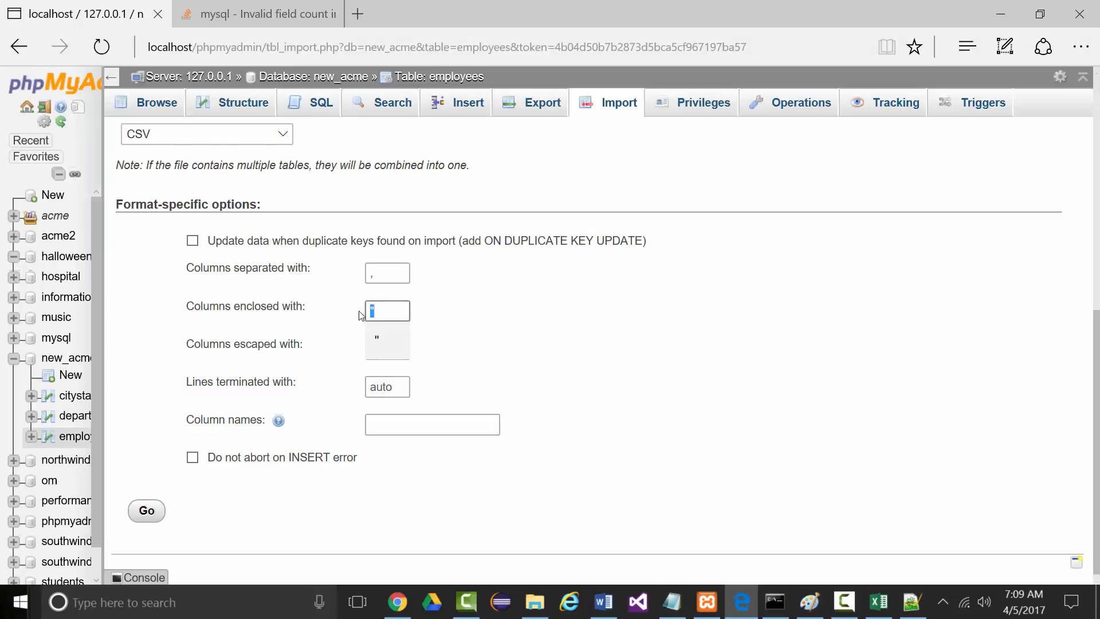
key(BackSpace)
click(335, 365)
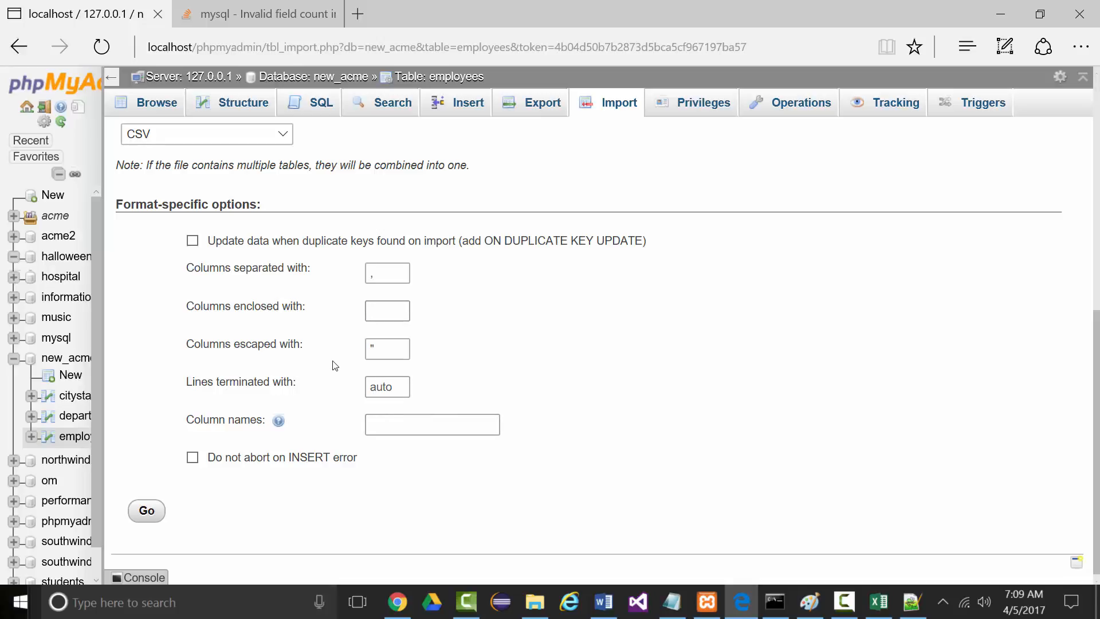
click(367, 358)
double_click(366, 358)
key(BackSpace)
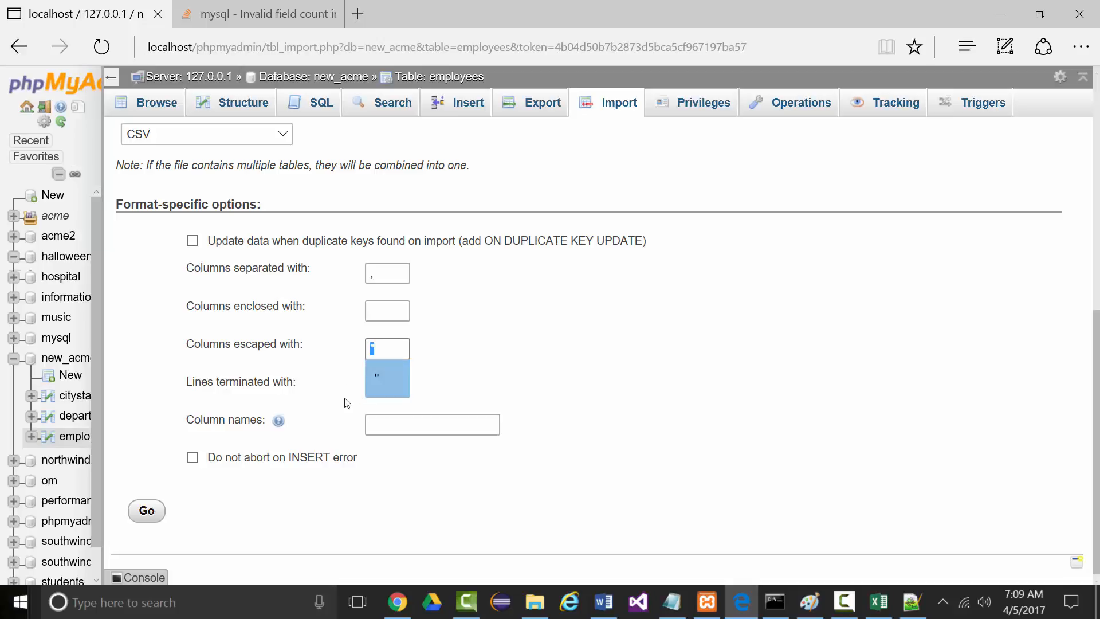
click(388, 382)
- Set the line terminator to a comma, check the column names help, and run the import of Employees.csv
click(382, 389)
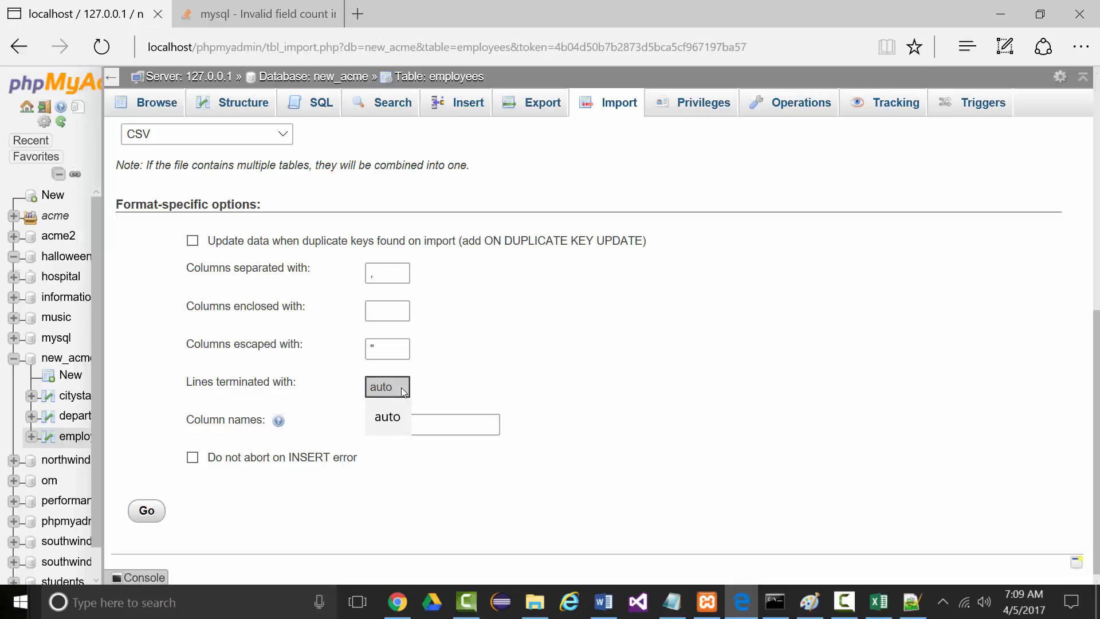
drag(403, 393, 339, 393)
double_click(397, 386)
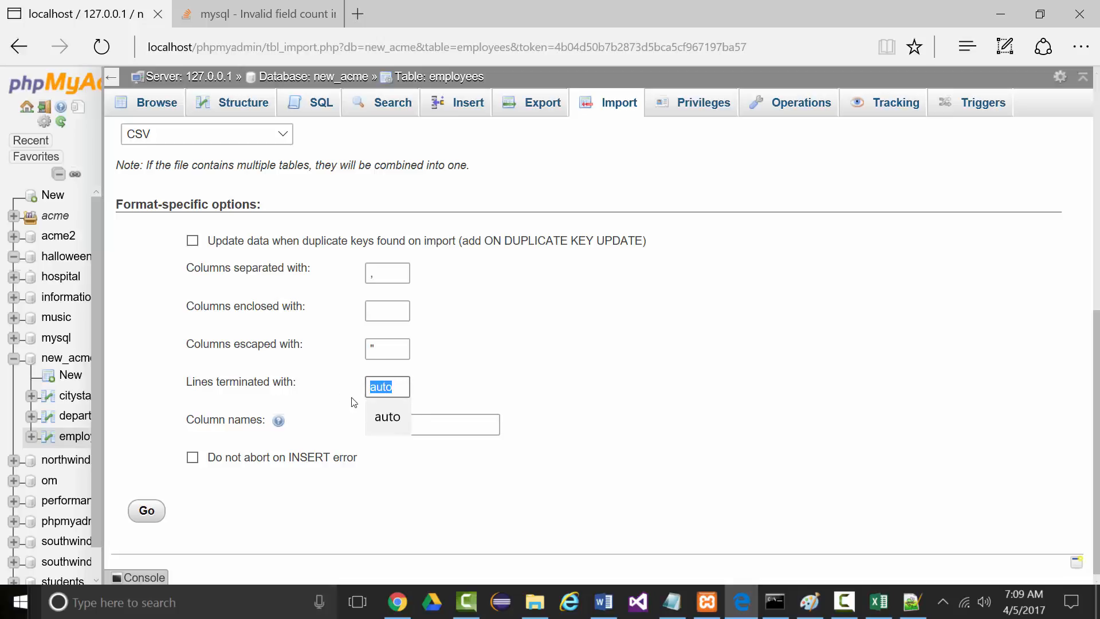
text(,)
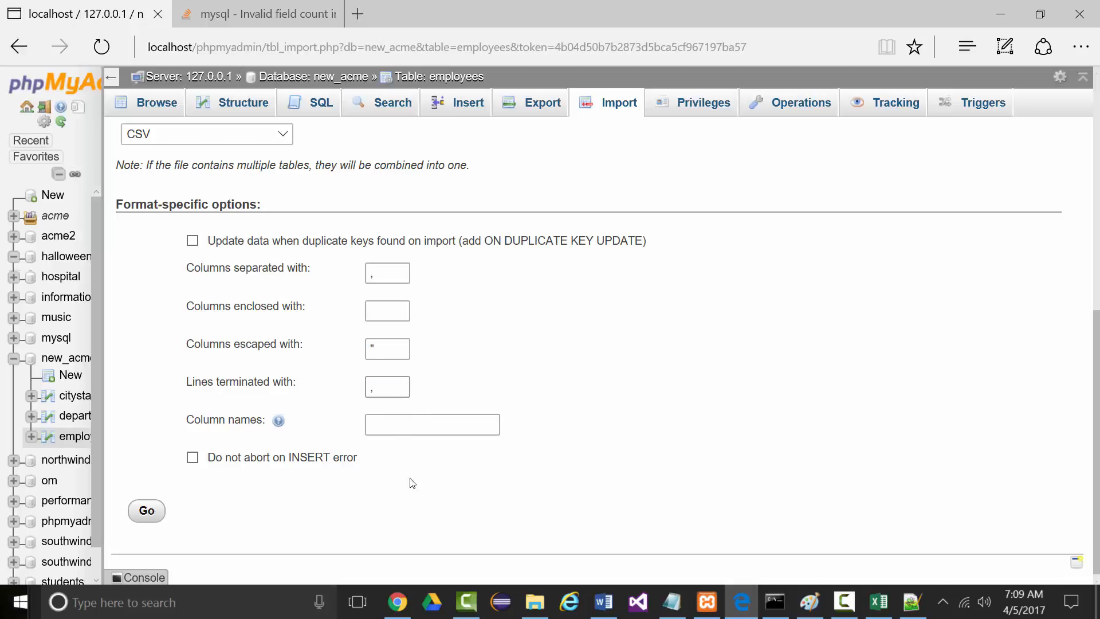
mouse_move(278, 422)
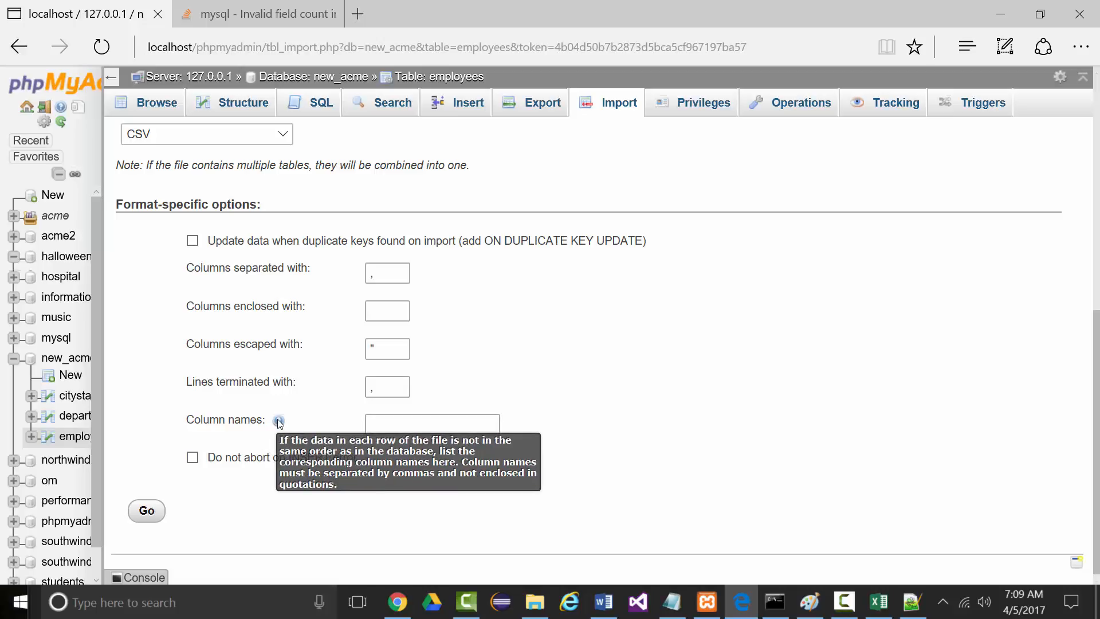
click(146, 512)
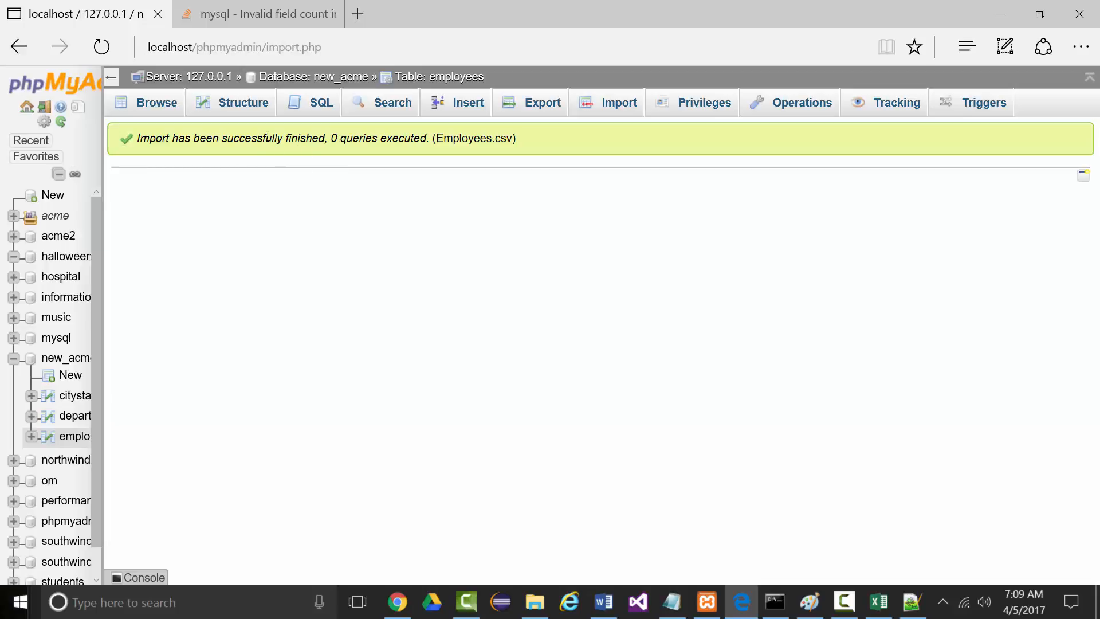
- Browse the employees table, and run SELECT * FROM `employees` WHERE 1 to check for imported rows
click(164, 105)
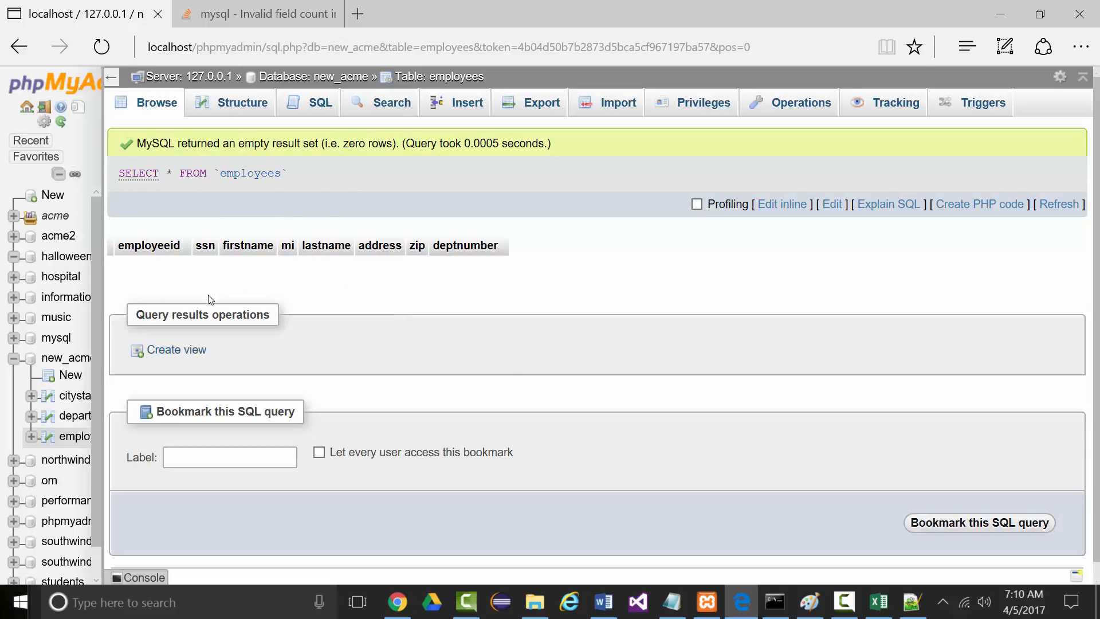
scroll(208, 342, down, 1)
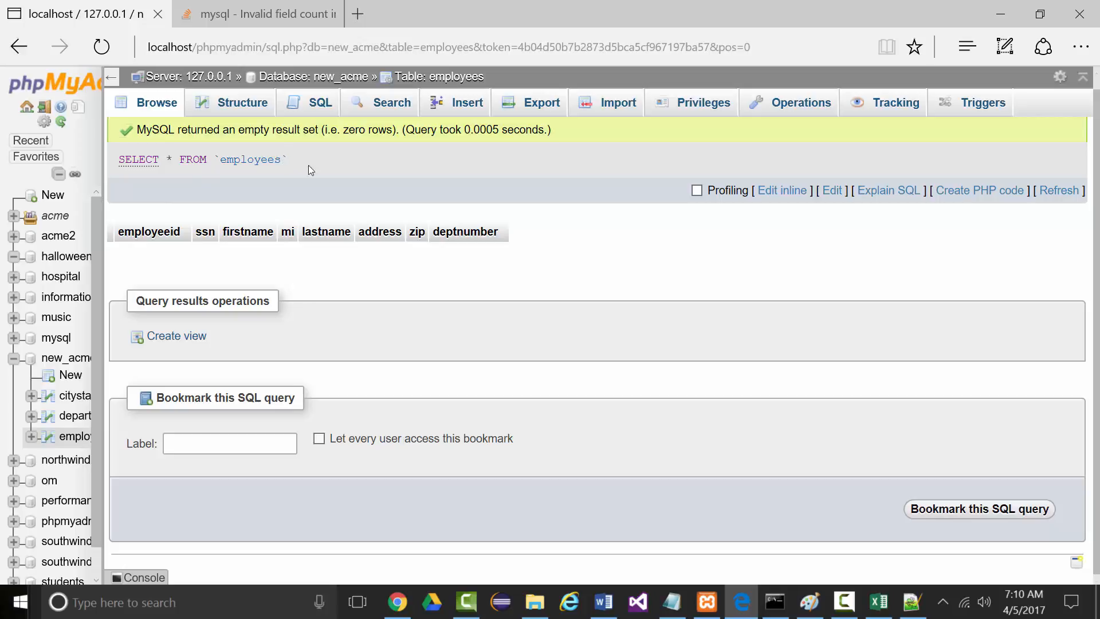
scroll(278, 295, up, 1)
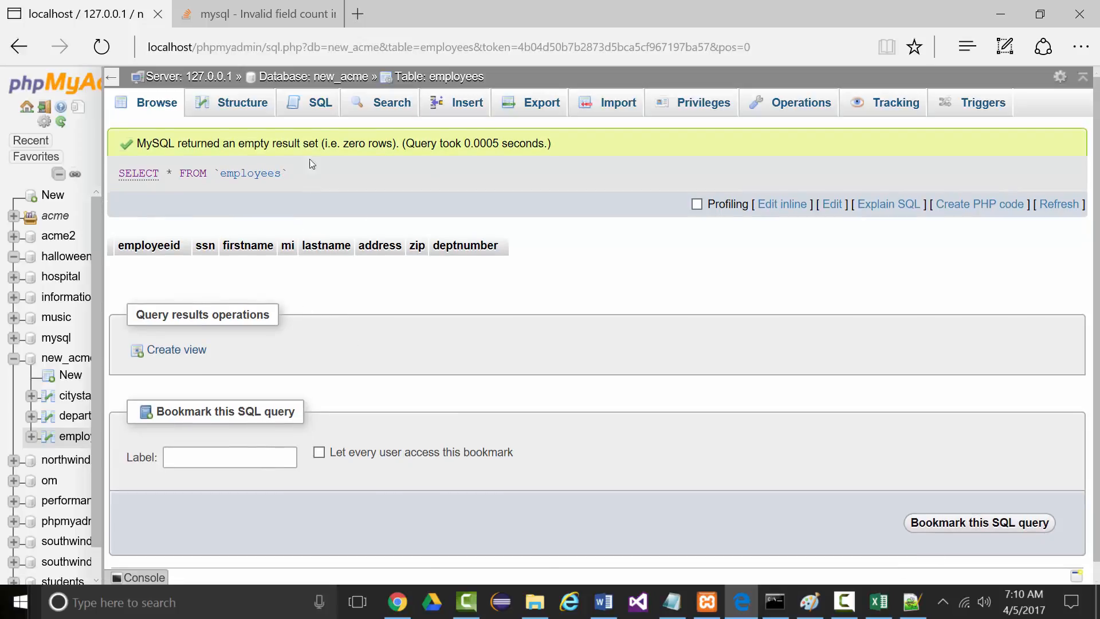
click(312, 102)
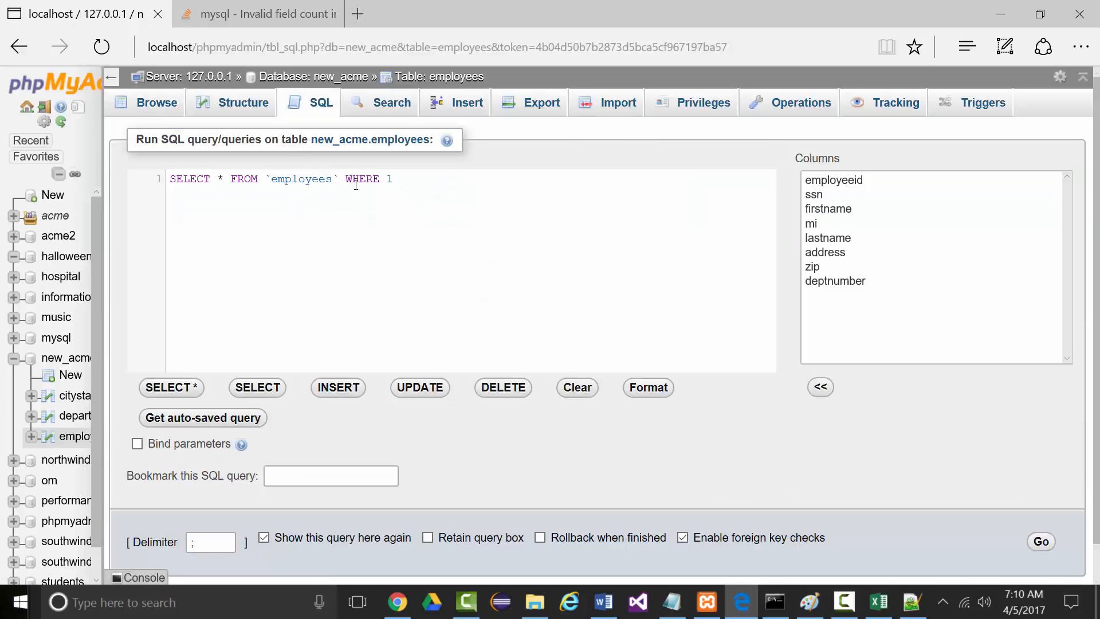
click(1040, 541)
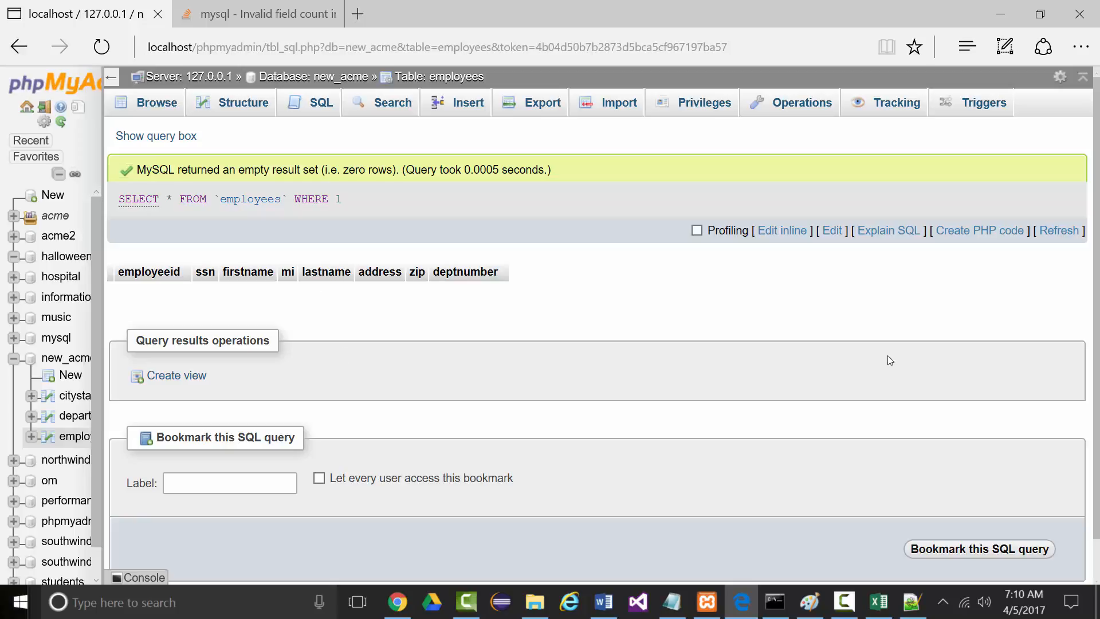
click(842, 601)
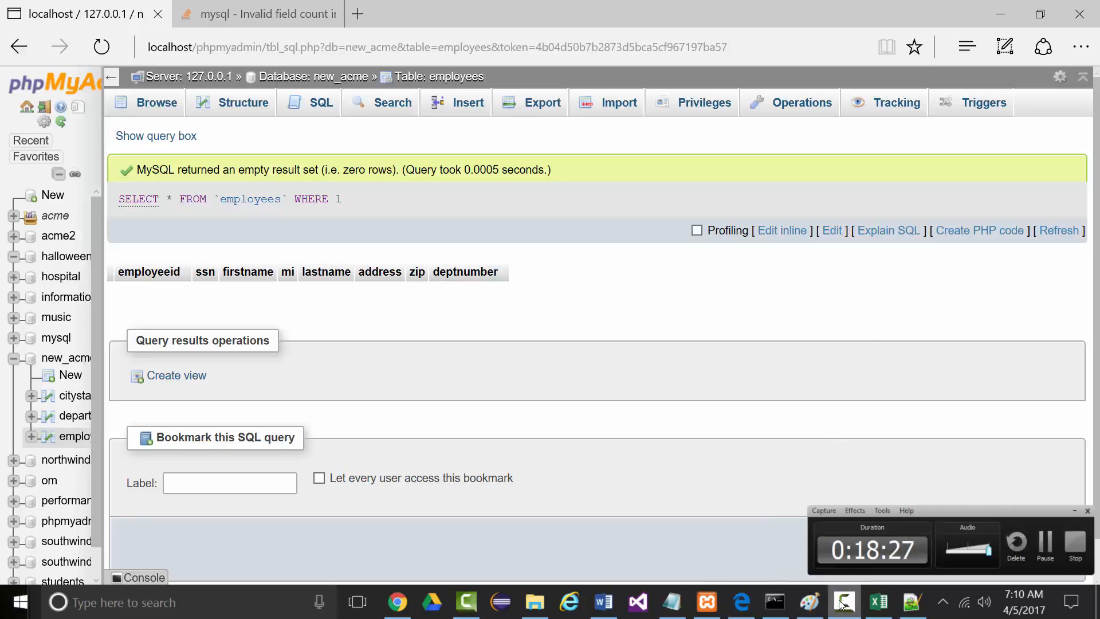